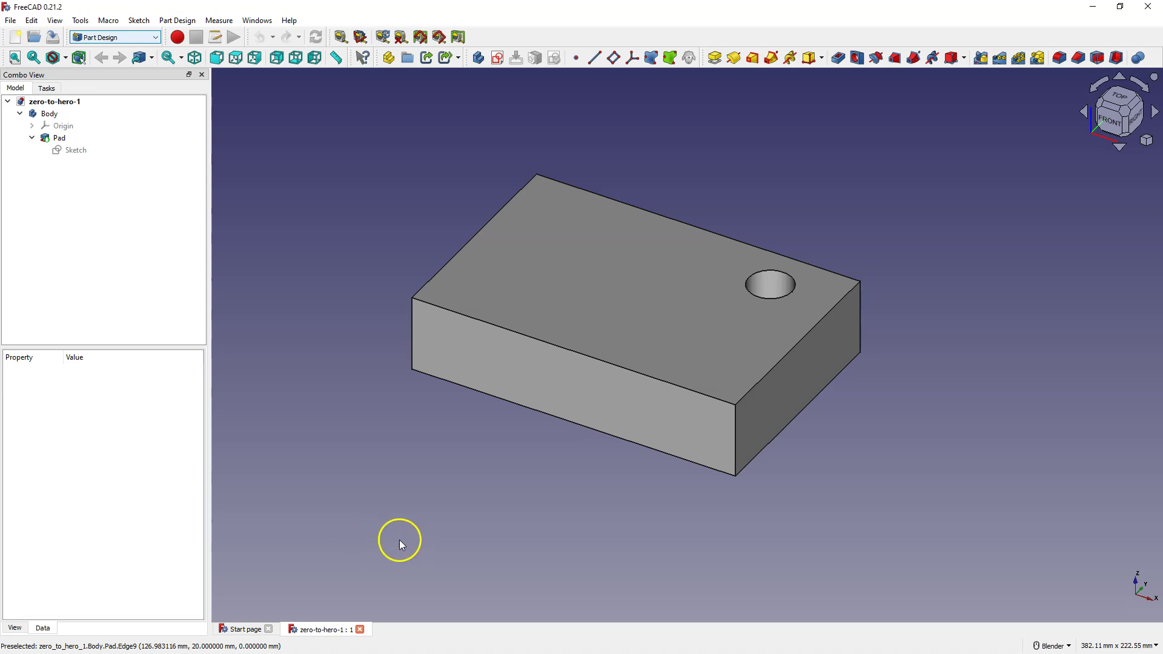
{"action": "left_click", "coordinate": [14, 23]}
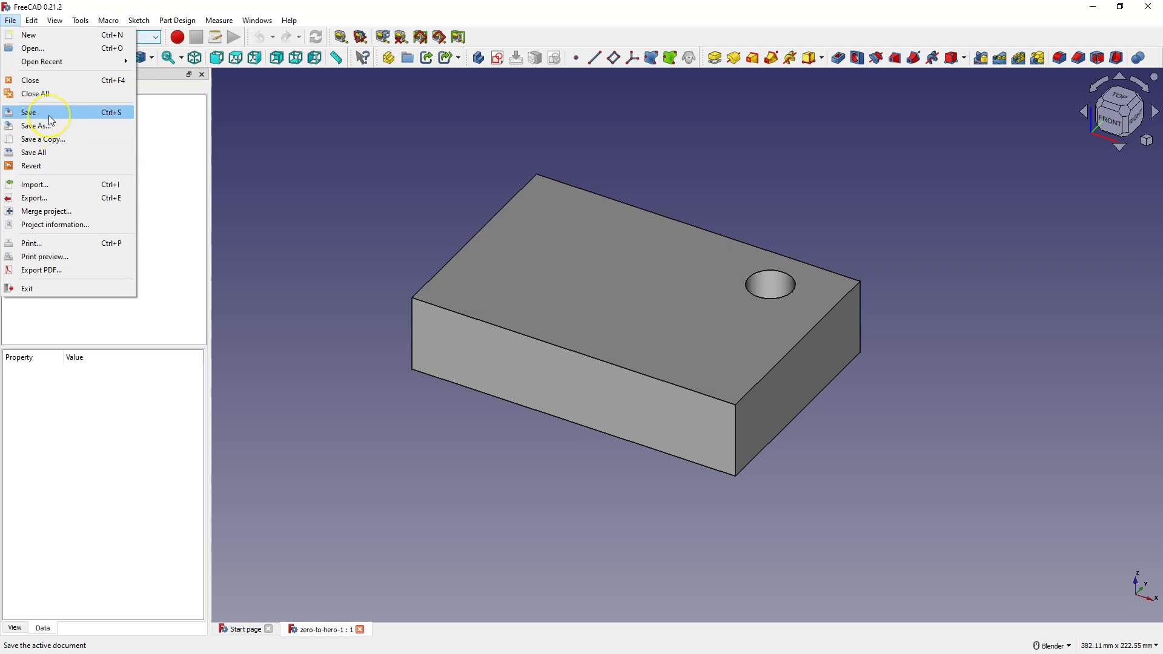
{"action": "left_click", "coordinate": [246, 125]}
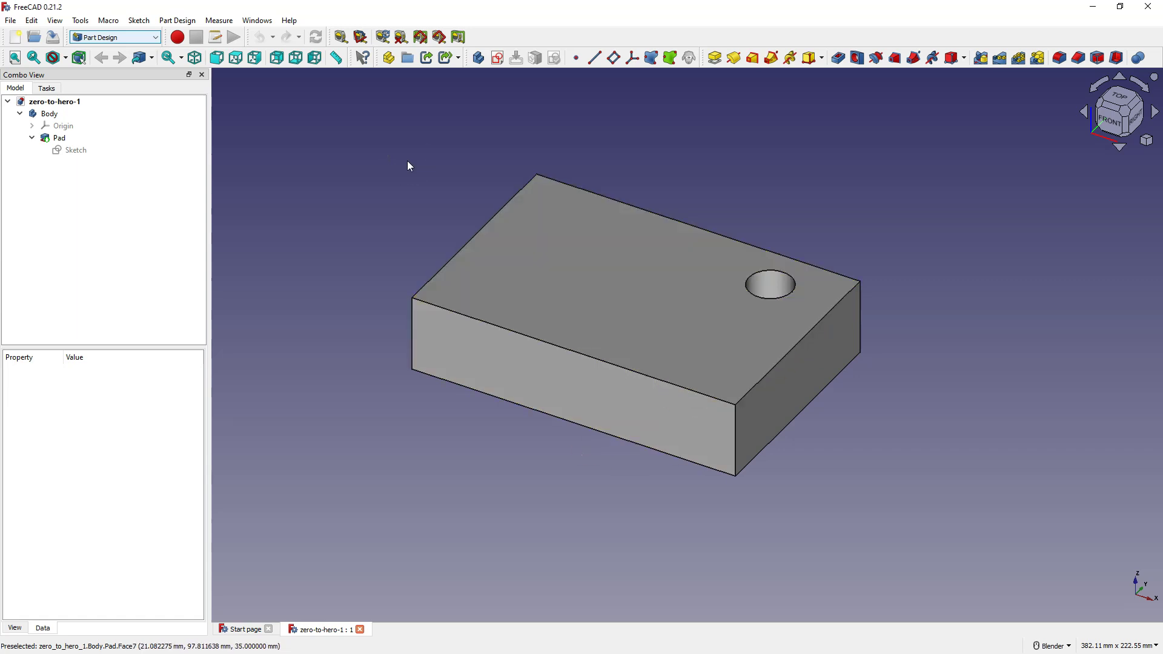
Rename the body in the model tree as Part1.
{"action": "left_click", "coordinate": [54, 118]}
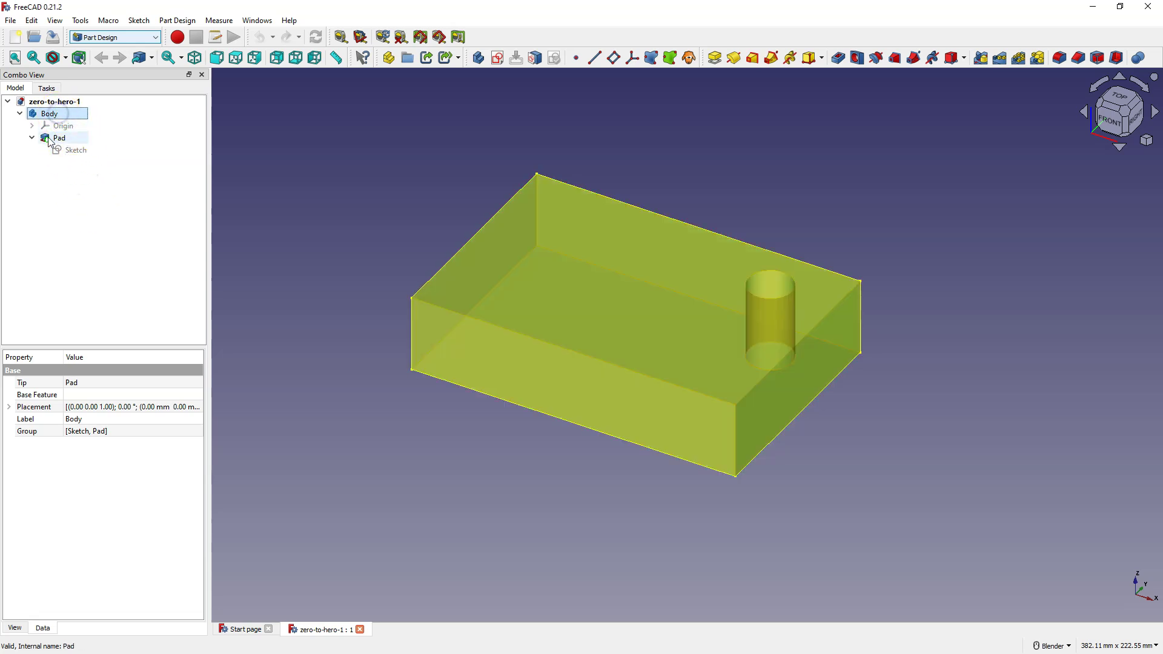
{"action": "left_click", "coordinate": [83, 215]}
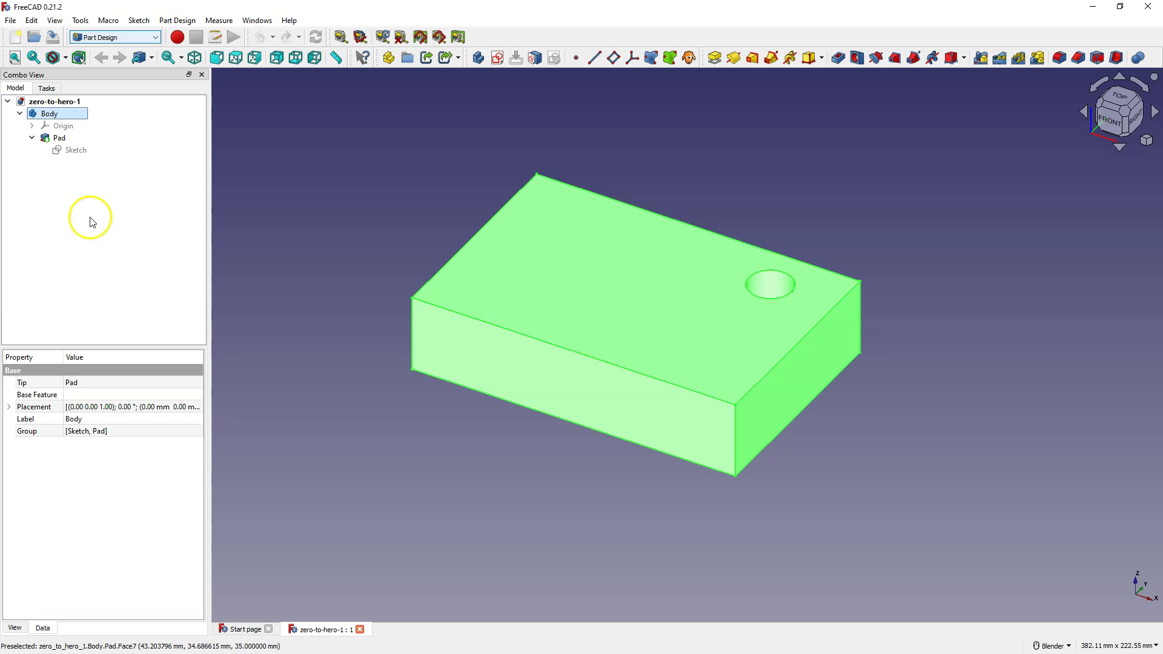
{"action": "right_click", "coordinate": [46, 114]}
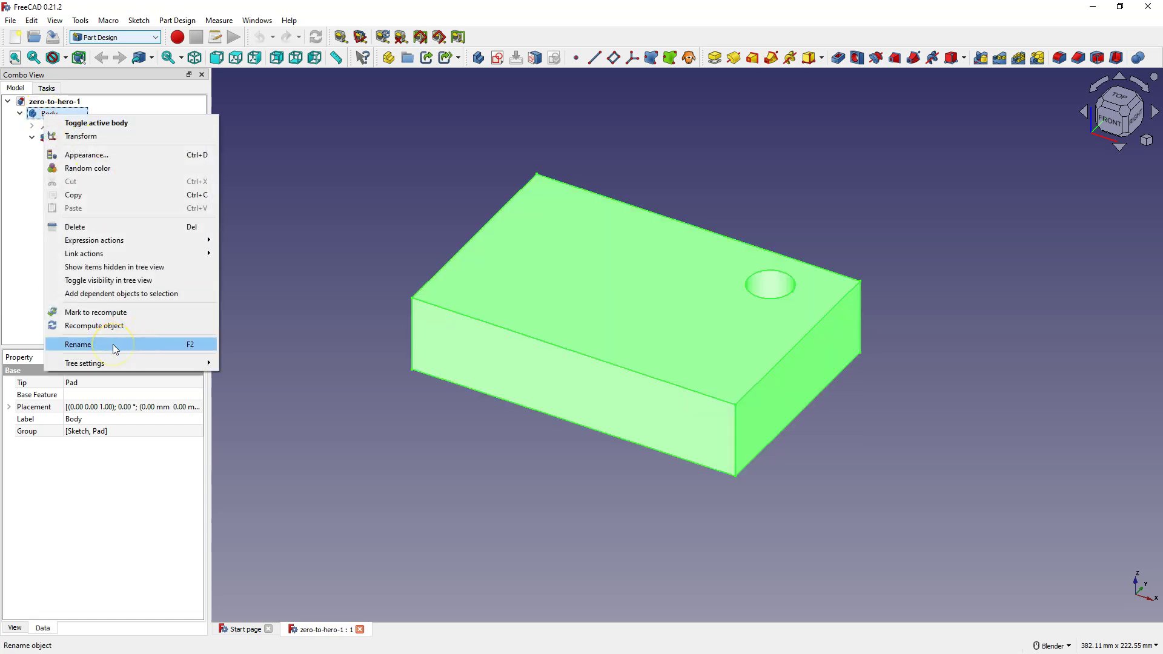
{"action": "left_click", "coordinate": [18, 191]}
{"action": "left_click", "coordinate": [21, 192]}
{"action": "left_click", "coordinate": [53, 118]}
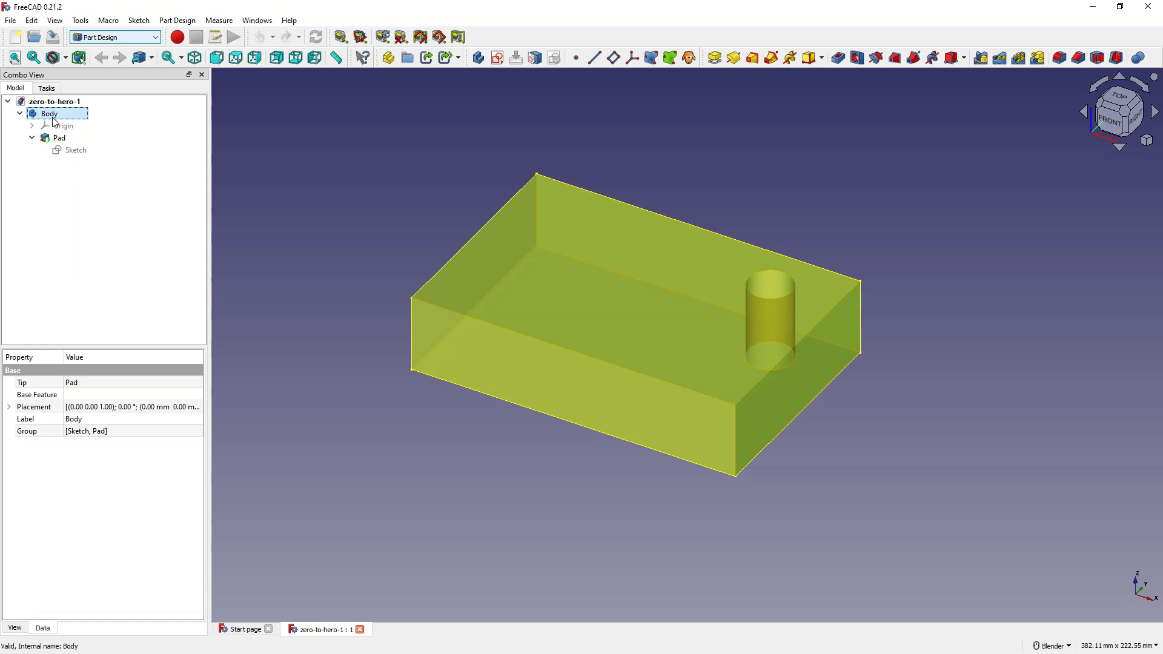
{"action": "left_click", "coordinate": [54, 119]}
{"action": "type", "text": "Part1"}
{"action": "key", "text": "Return"}
{"action": "left_click", "coordinate": [77, 120]}
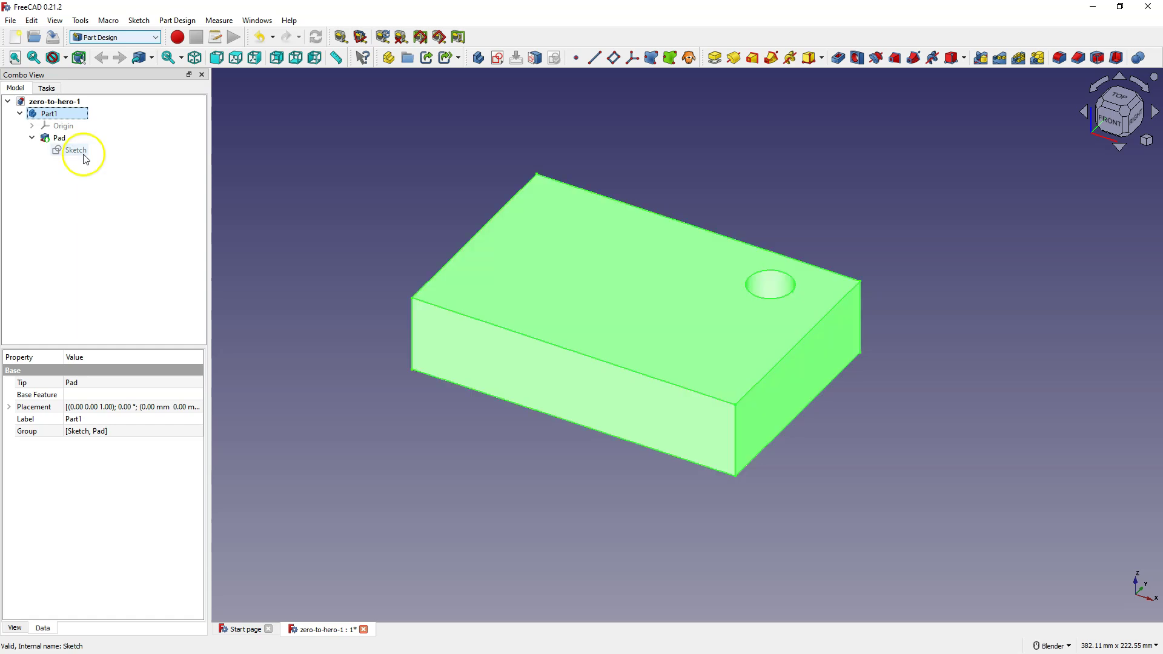
Rename the pad feature of Part1 as Extrude1 and clear the selection.
{"action": "left_click", "coordinate": [55, 139]}
{"action": "right_click", "coordinate": [55, 139]}
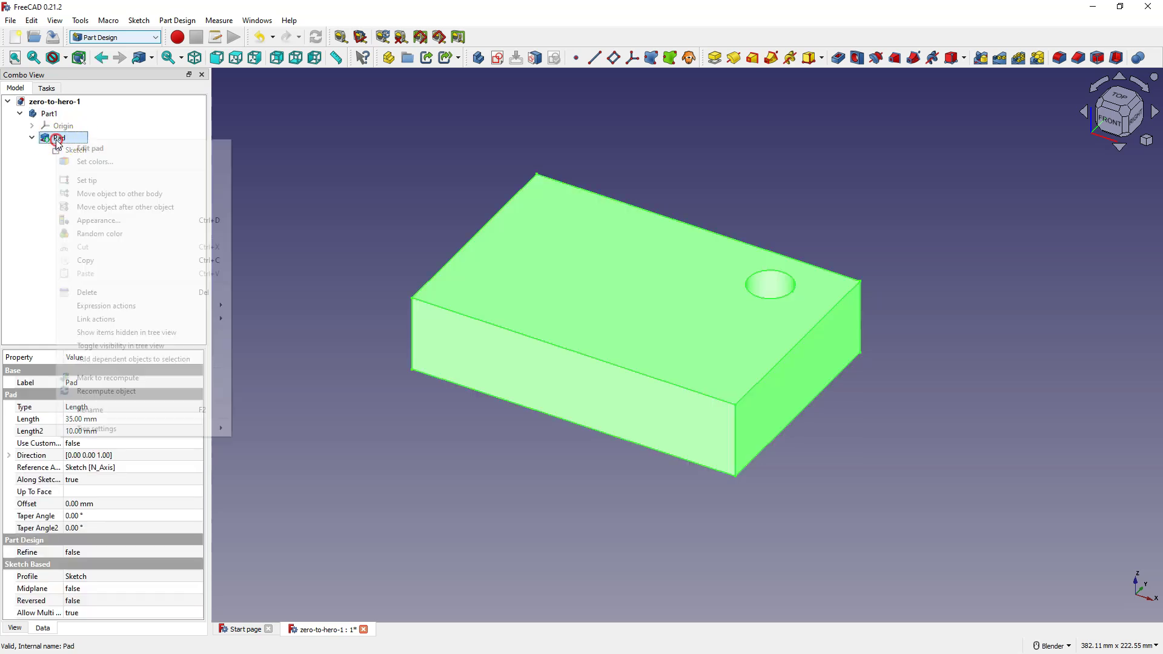
{"action": "left_click", "coordinate": [101, 418]}
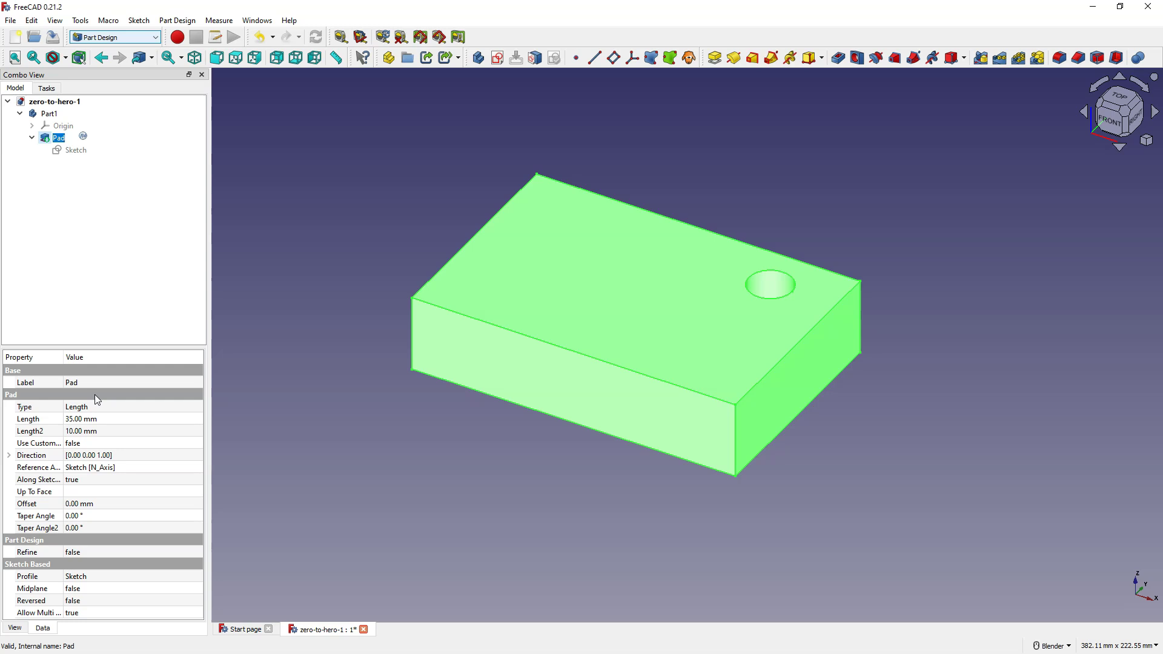
{"action": "type", "text": "Extrude1"}
{"action": "key", "text": "Return"}
{"action": "left_click", "coordinate": [112, 405]}
{"action": "left_click", "coordinate": [119, 414]}
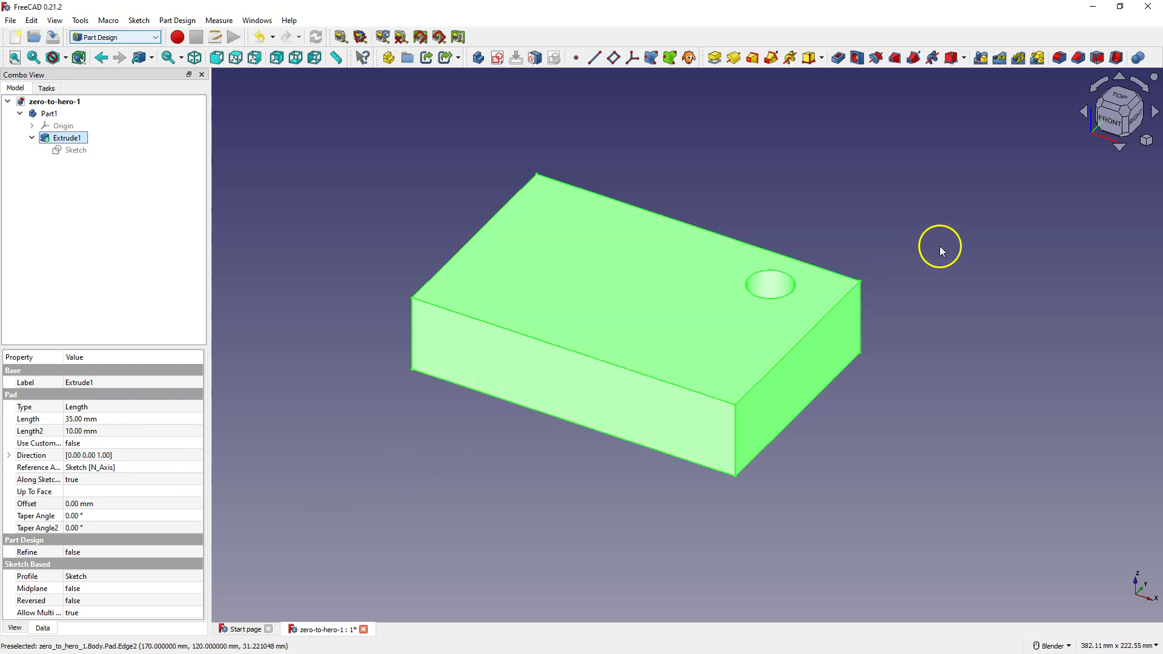
{"action": "left_click", "coordinate": [958, 249]}
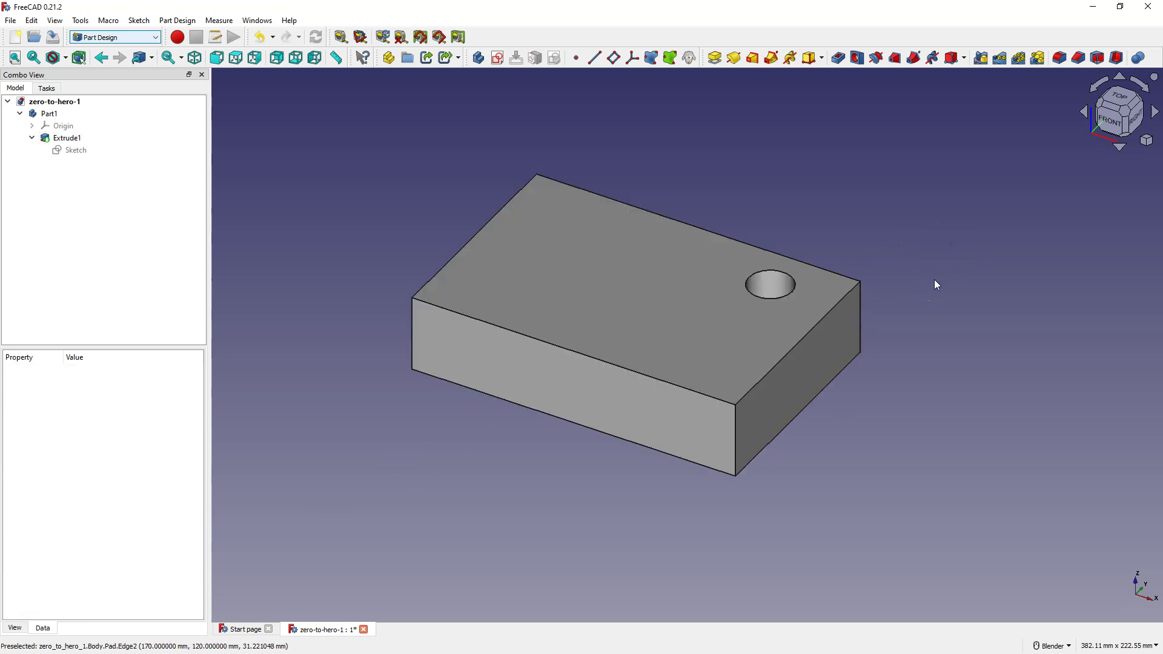
Try to create a sketch on the curved inner face of the hole.
{"action": "left_click", "coordinate": [599, 295]}
{"action": "left_click", "coordinate": [582, 392]}
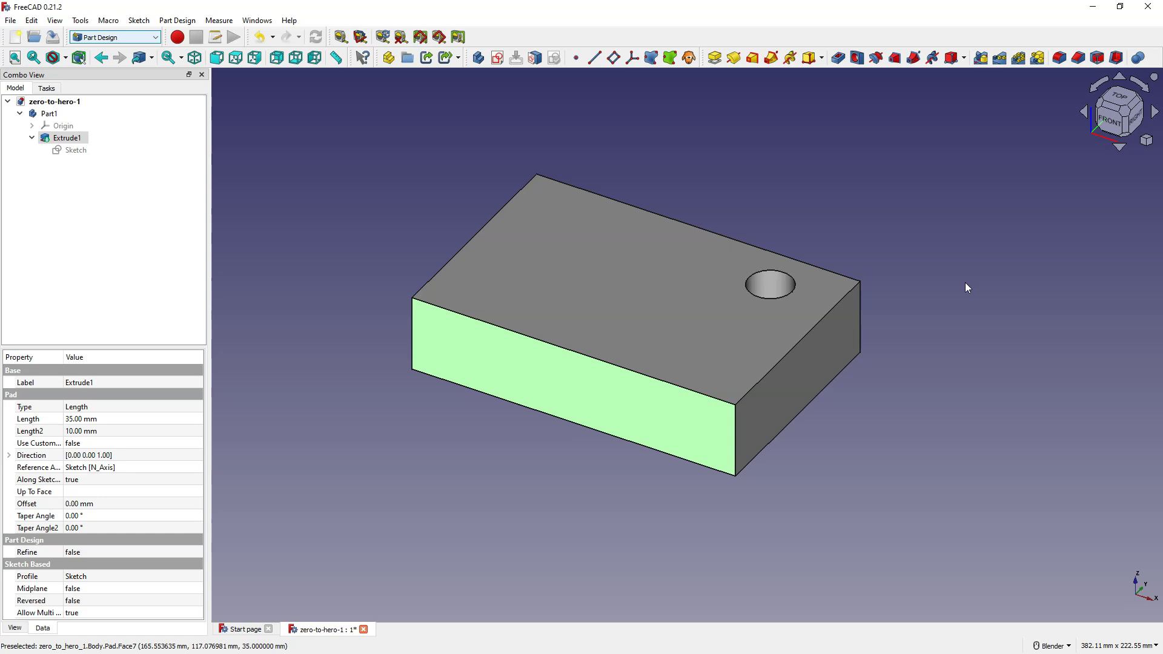
{"action": "left_click", "coordinate": [782, 291]}
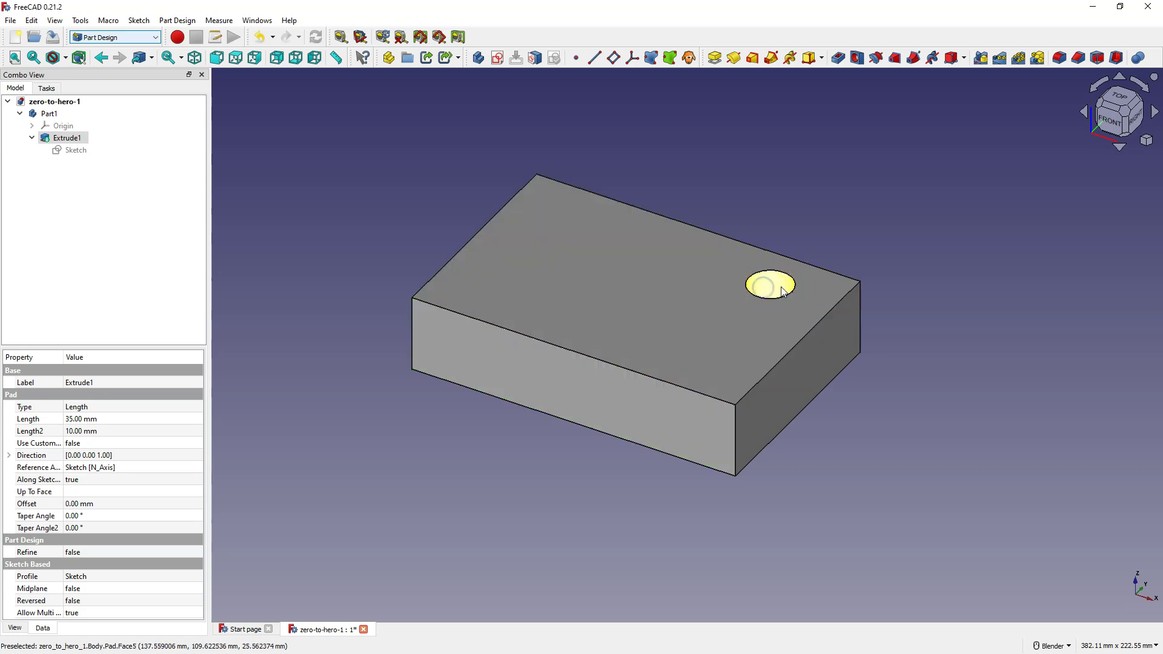
{"action": "left_click", "coordinate": [730, 309], "text": "ctrl"}
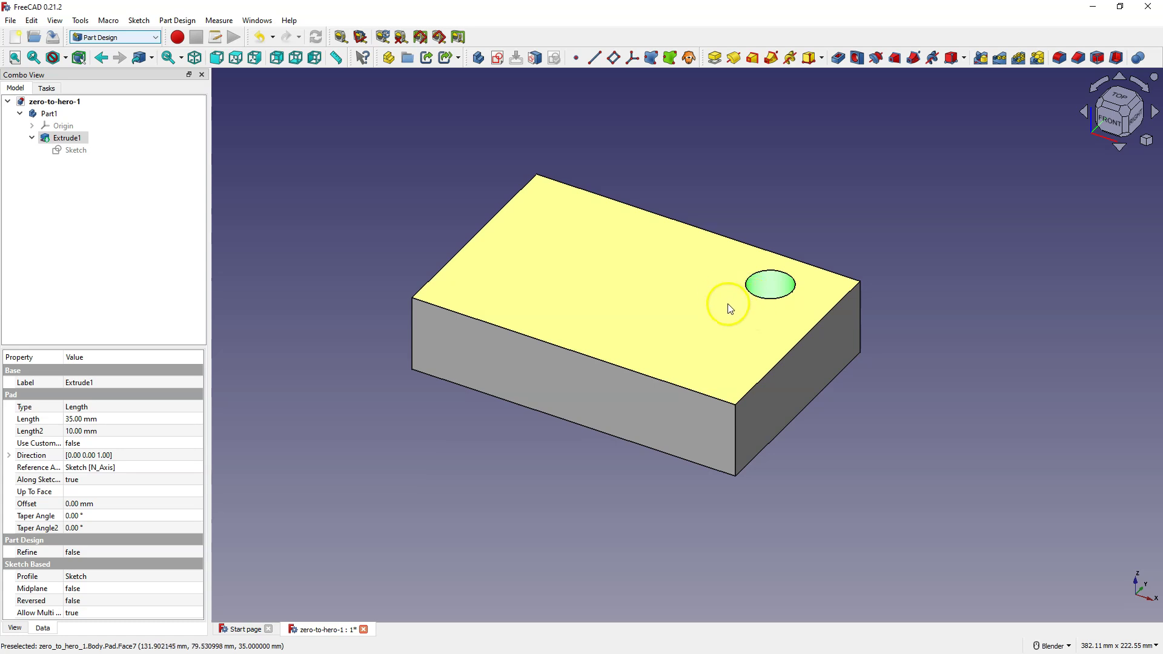
{"action": "left_click", "coordinate": [497, 58]}
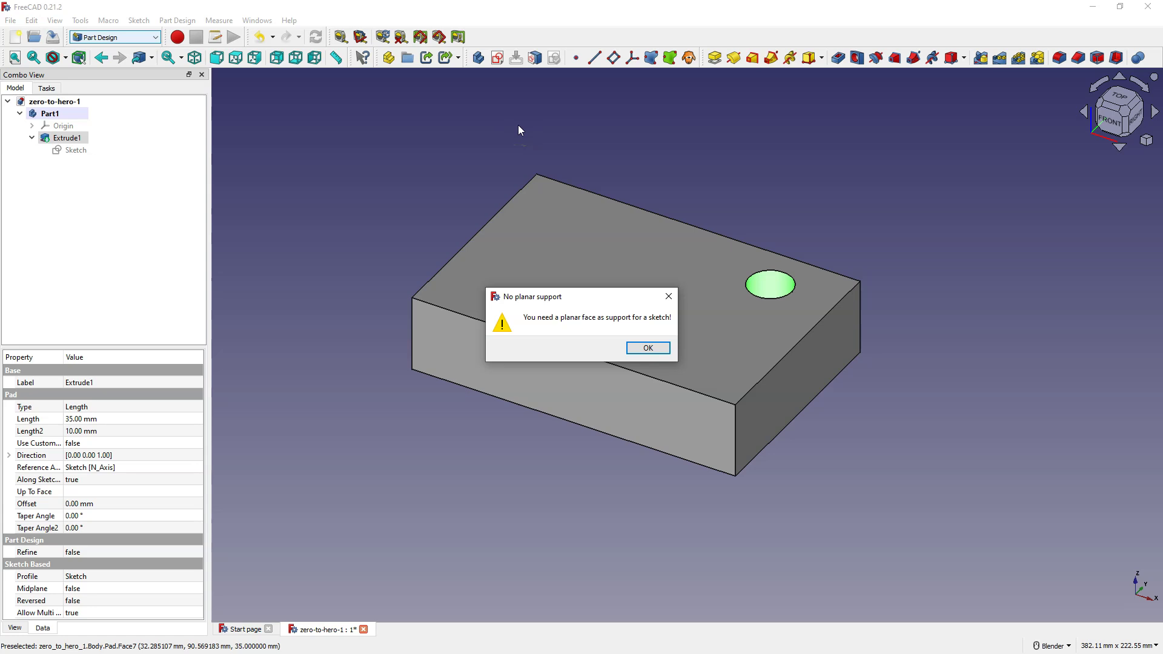
{"action": "left_click", "coordinate": [630, 261]}
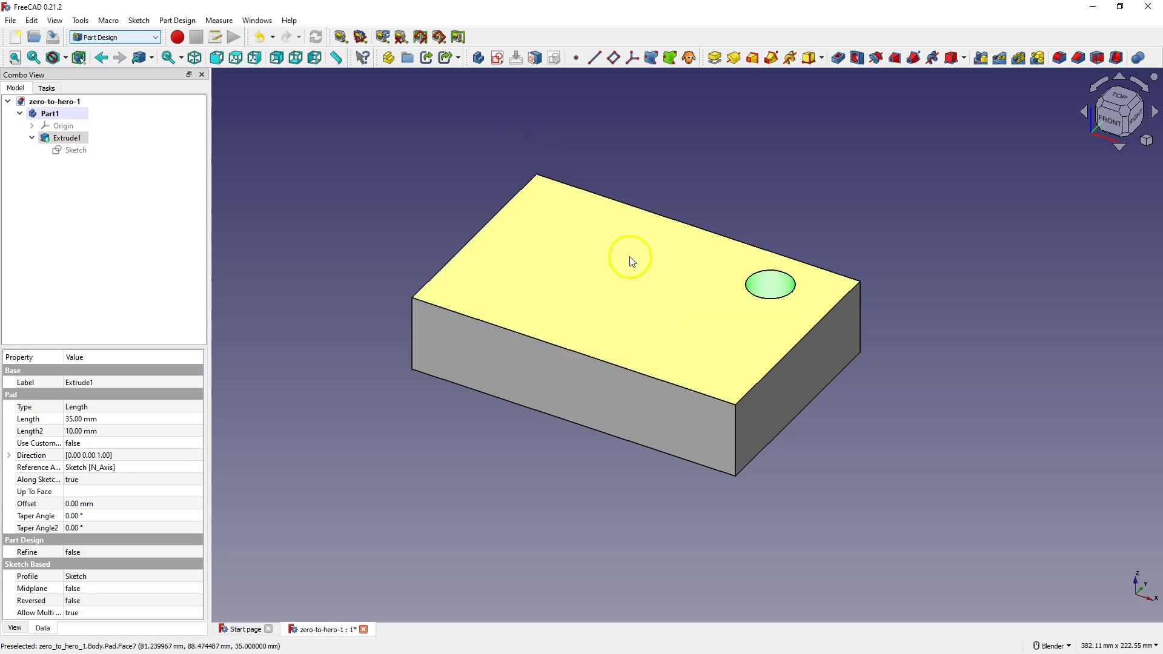
Create a new sketch on the block's flat upper face.
{"action": "left_click", "coordinate": [597, 298]}
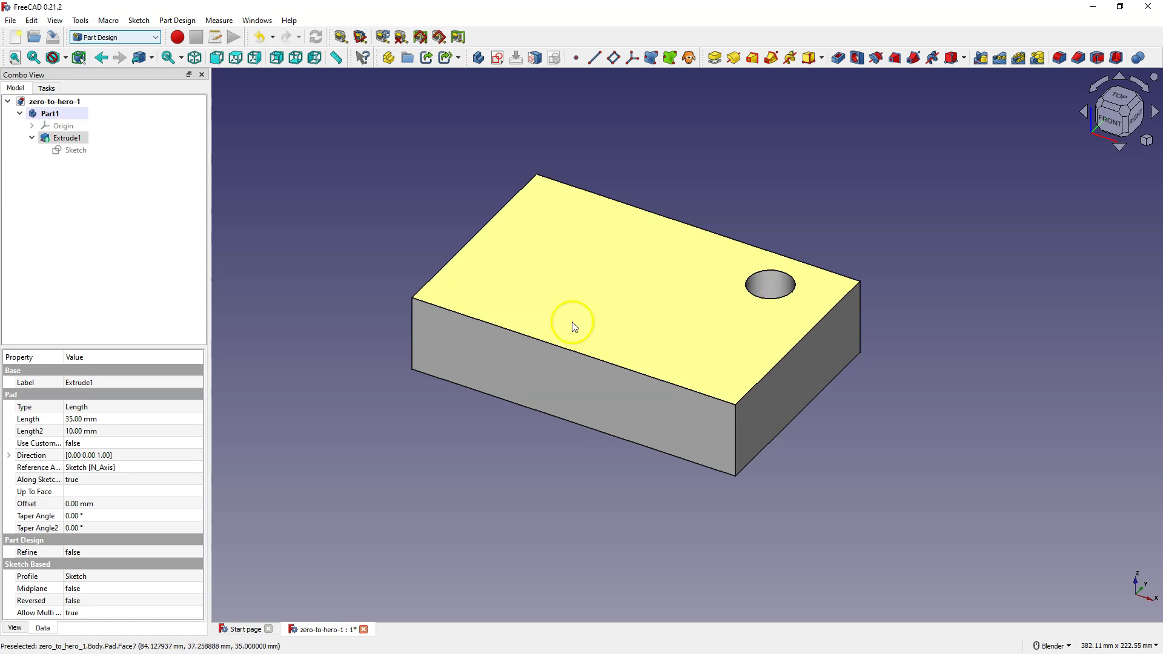
{"action": "left_click", "coordinate": [566, 291]}
{"action": "left_click", "coordinate": [495, 63]}
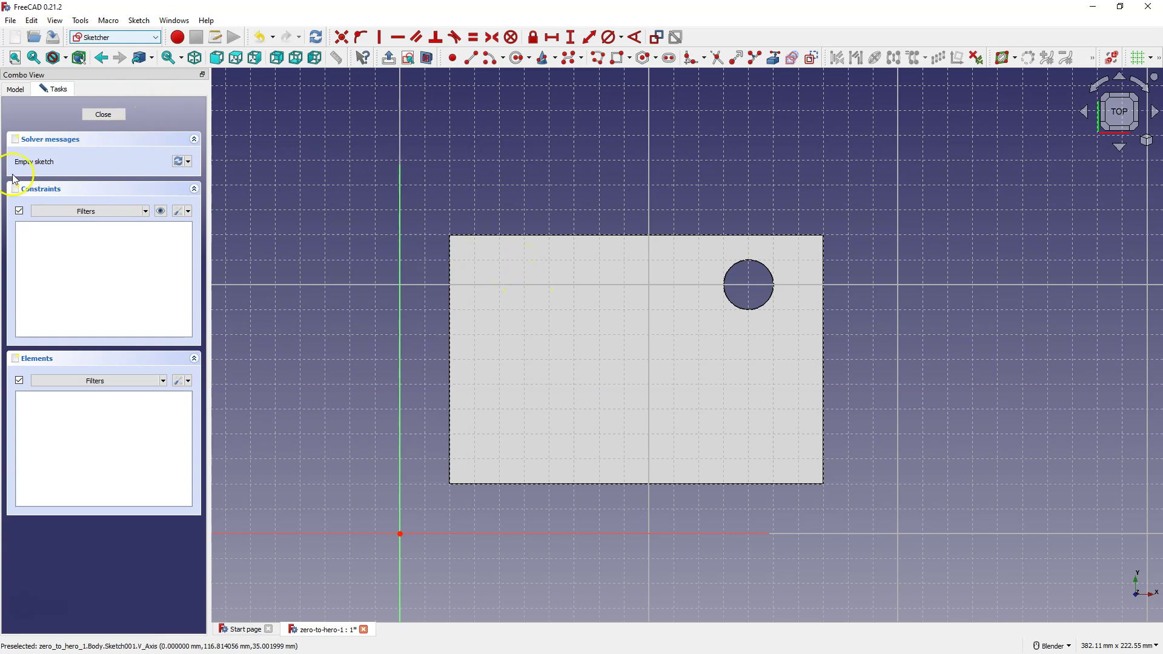
Review the sketch's constraint settings, including auto constraints and auto remove redundants.
{"action": "left_click", "coordinate": [160, 211]}
{"action": "left_click", "coordinate": [189, 210]}
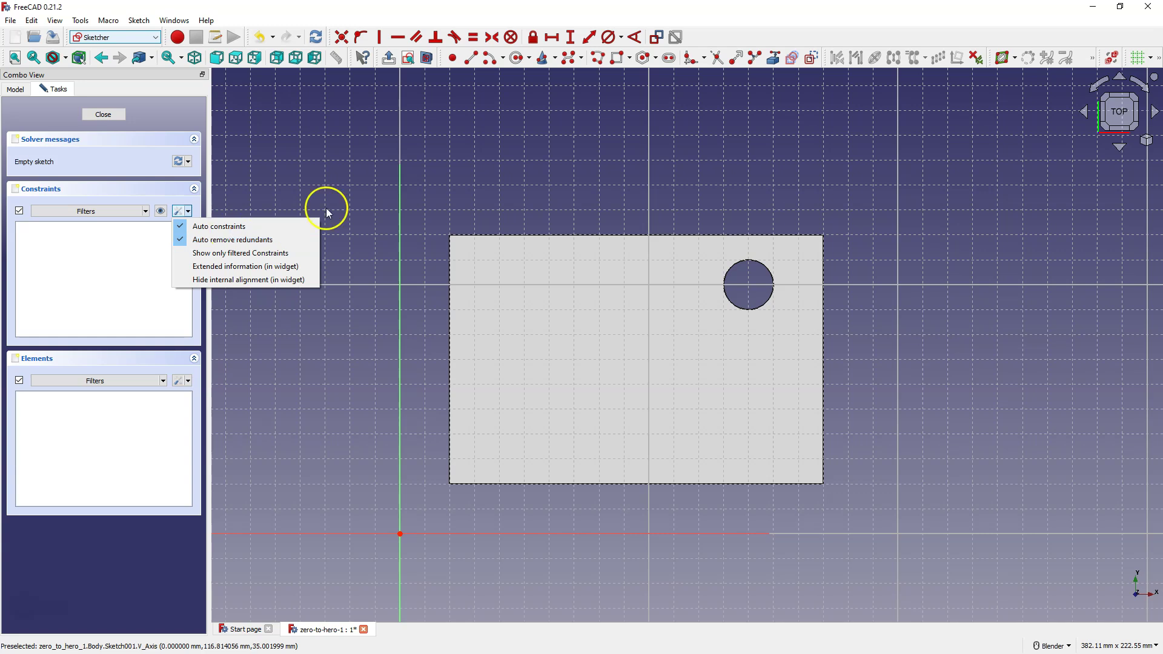
{"action": "left_click", "coordinate": [509, 159]}
{"action": "left_click", "coordinate": [501, 174]}
{"action": "left_click", "coordinate": [546, 198]}
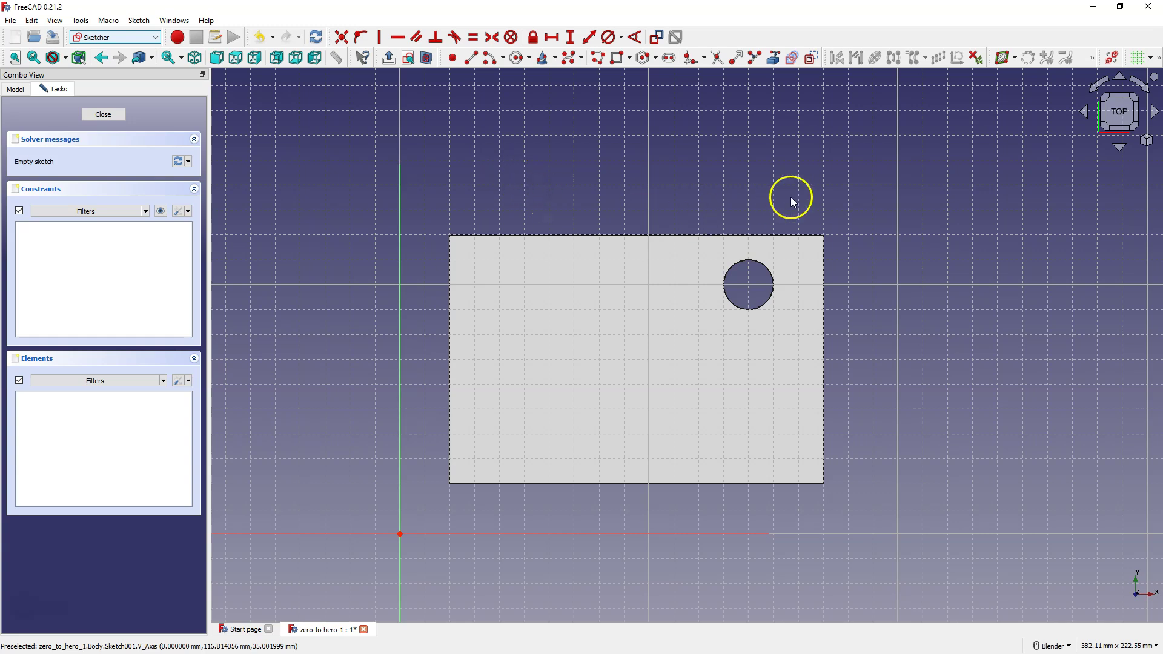
Sketch a rectangle about 48 mm by 30 mm near the face's lower-left corner and close the sketch.
{"action": "left_click", "coordinate": [617, 57]}
{"action": "left_click", "coordinate": [487, 448]}
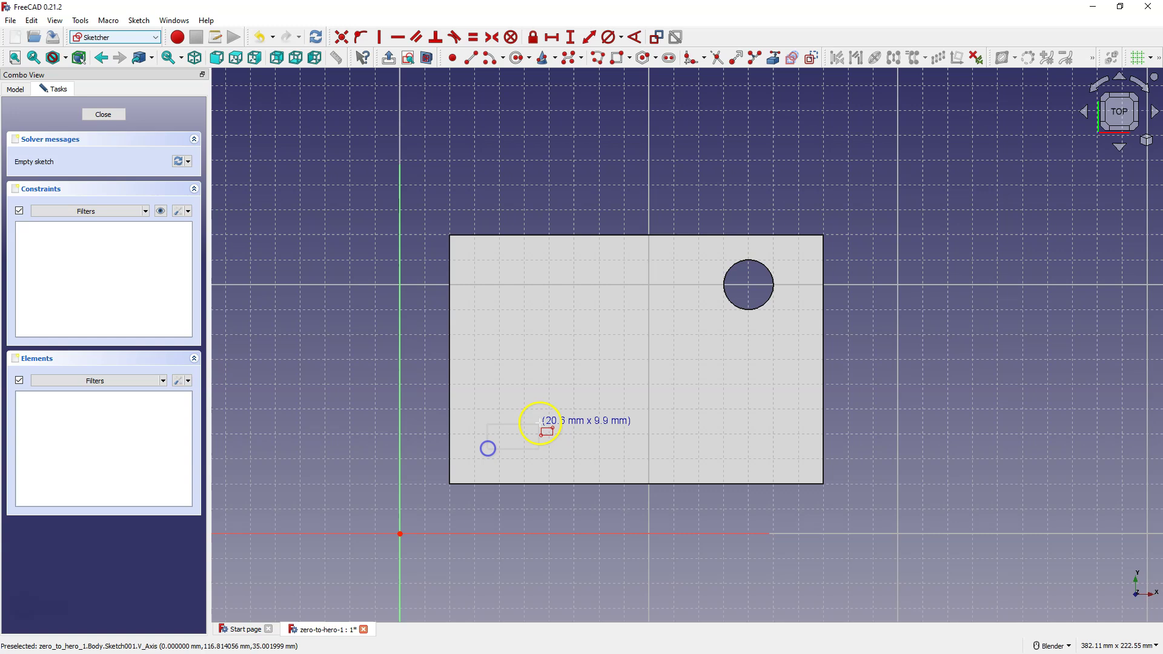
{"action": "left_click", "coordinate": [607, 374]}
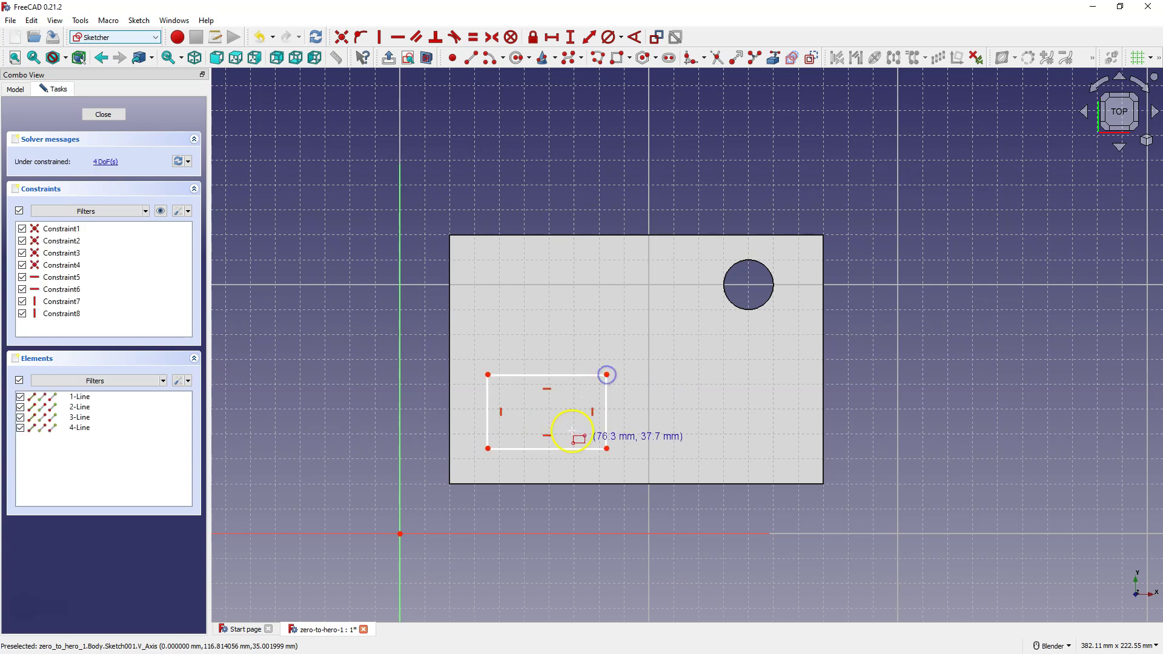
{"action": "right_click", "coordinate": [555, 350]}
{"action": "left_click", "coordinate": [762, 362]}
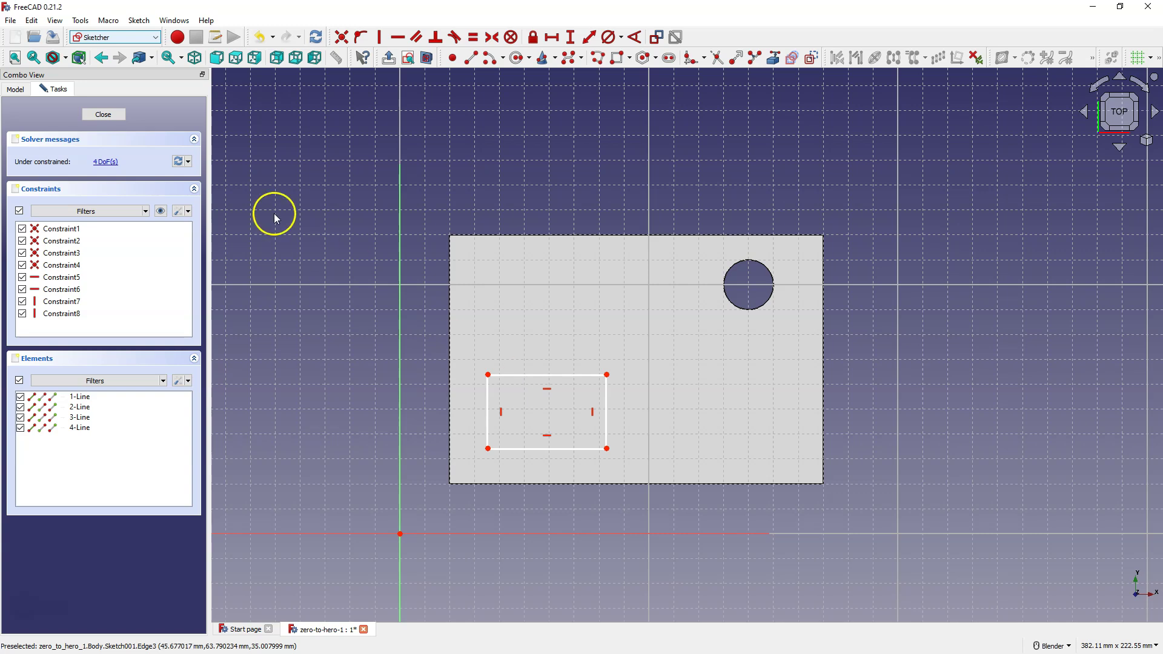
{"action": "left_click", "coordinate": [120, 114]}
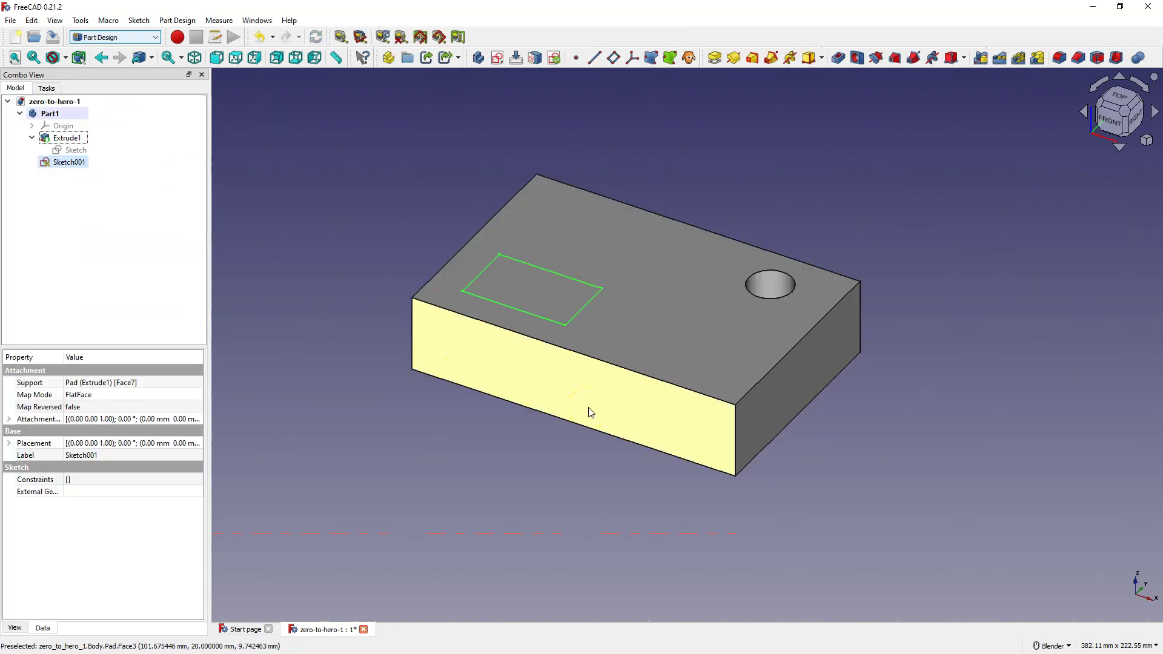
Pad the rectangle sketch upward from the block's upper face with a length of 10 mm.
{"action": "left_click", "coordinate": [714, 57]}
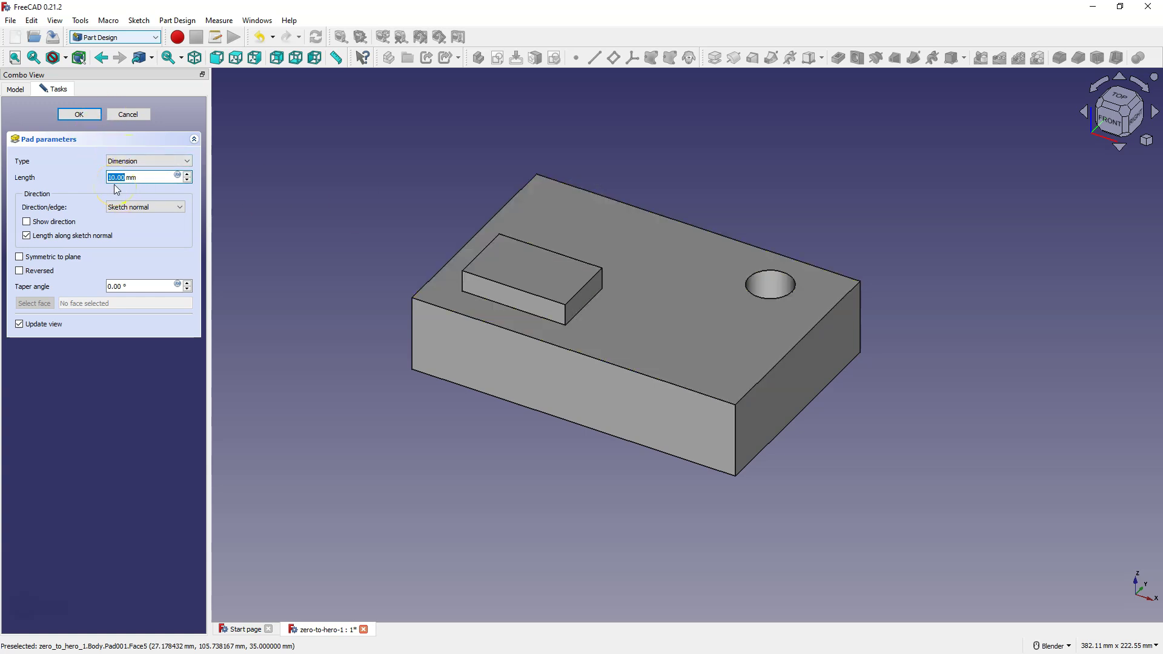
{"action": "left_click", "coordinate": [84, 115]}
{"action": "left_click", "coordinate": [89, 119]}
{"action": "left_click", "coordinate": [399, 247]}
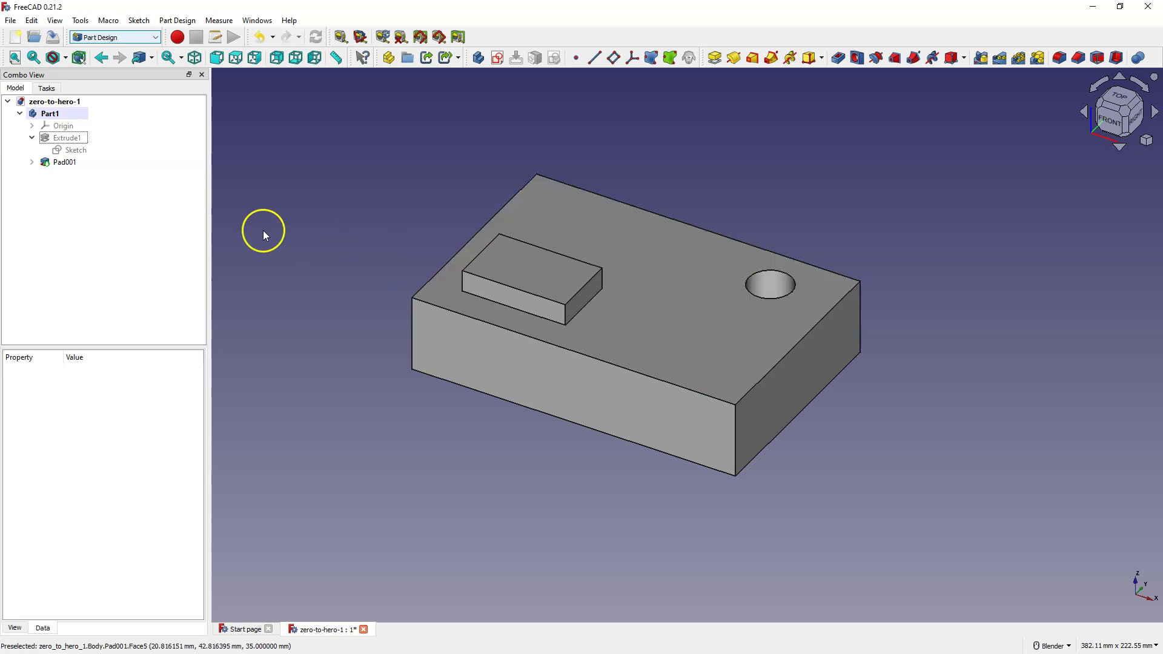
Reopen Sketch001 under the second pad for editing.
{"action": "left_click", "coordinate": [60, 166]}
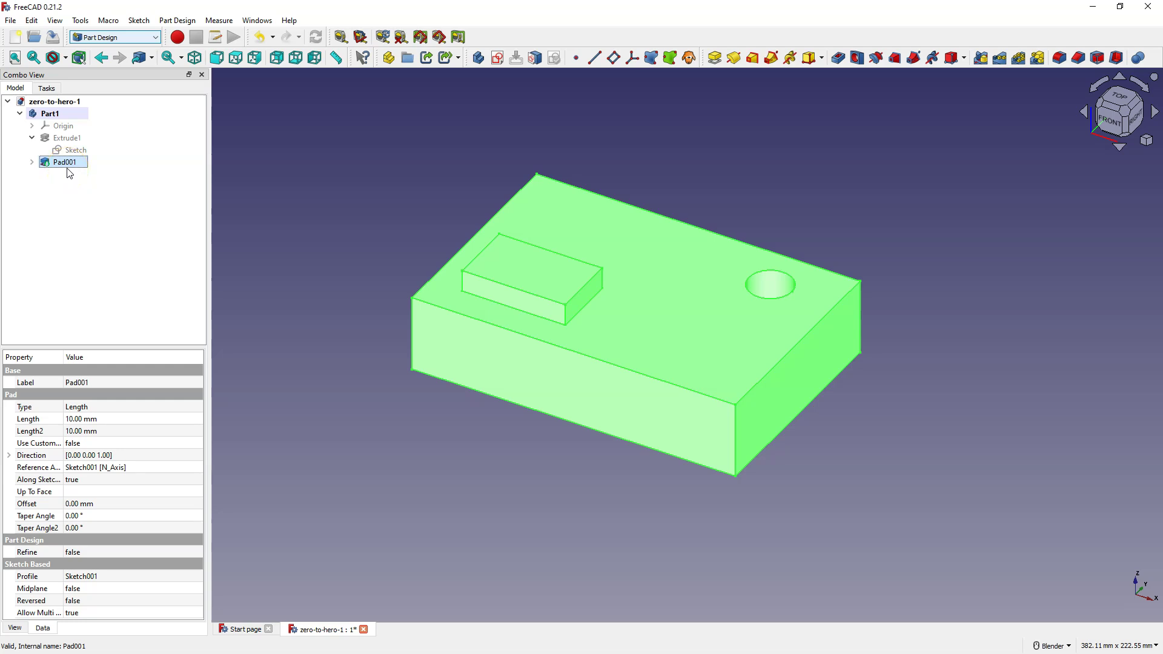
{"action": "left_click", "coordinate": [36, 161]}
{"action": "left_click", "coordinate": [79, 177]}
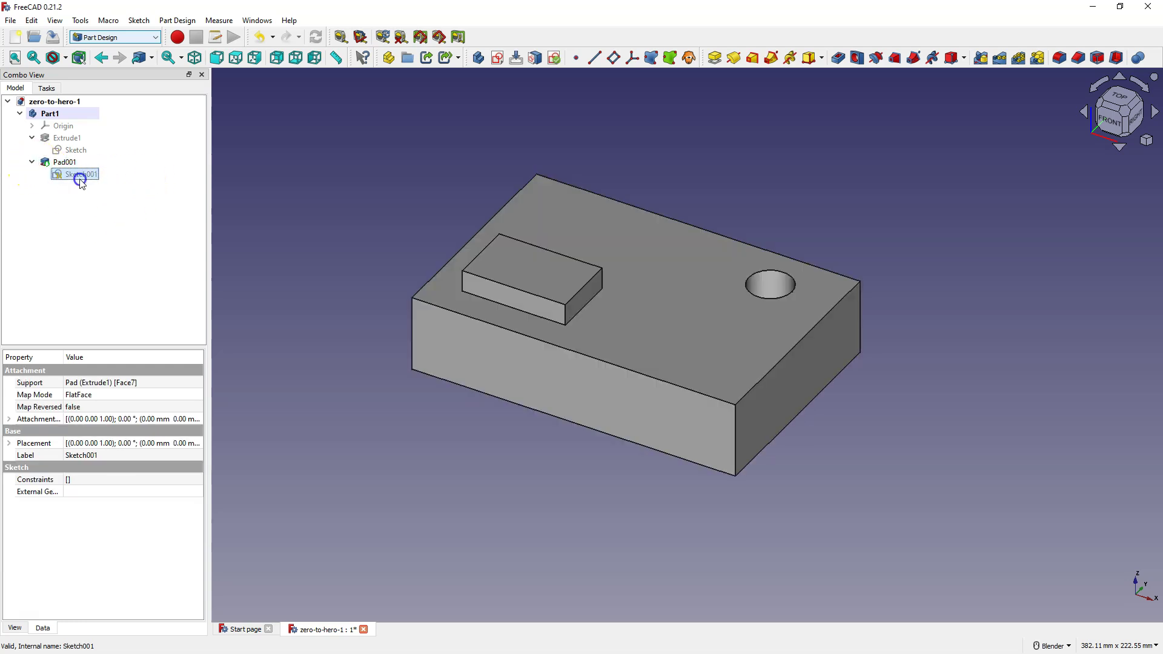
{"action": "left_click", "coordinate": [38, 226]}
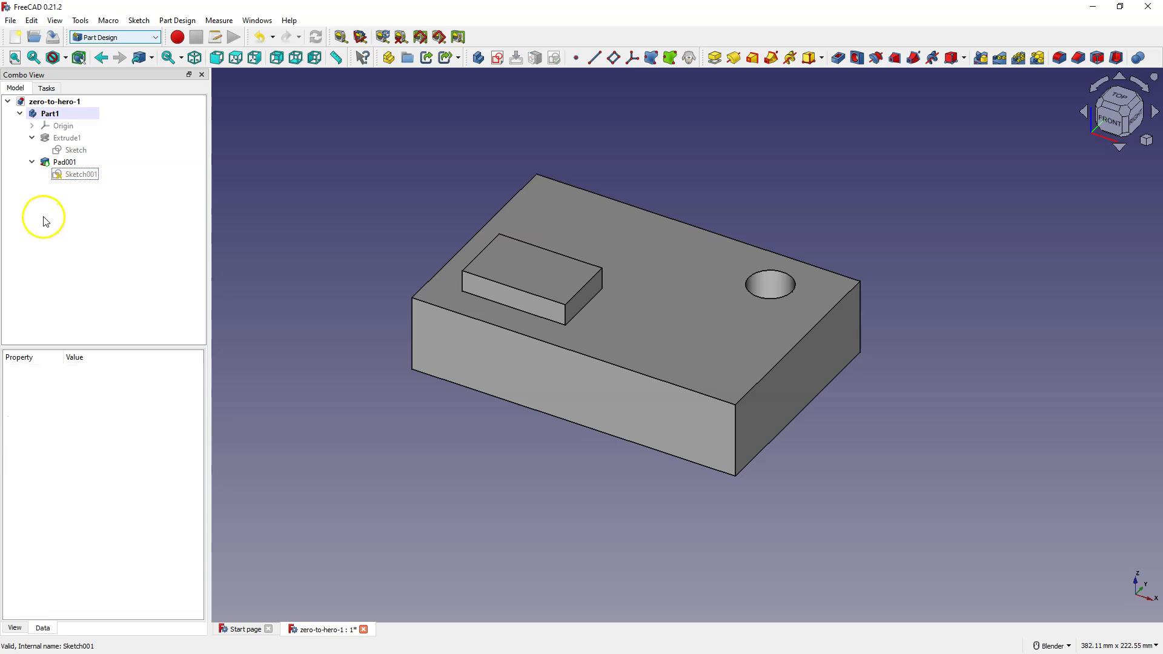
{"action": "right_click", "coordinate": [73, 175]}
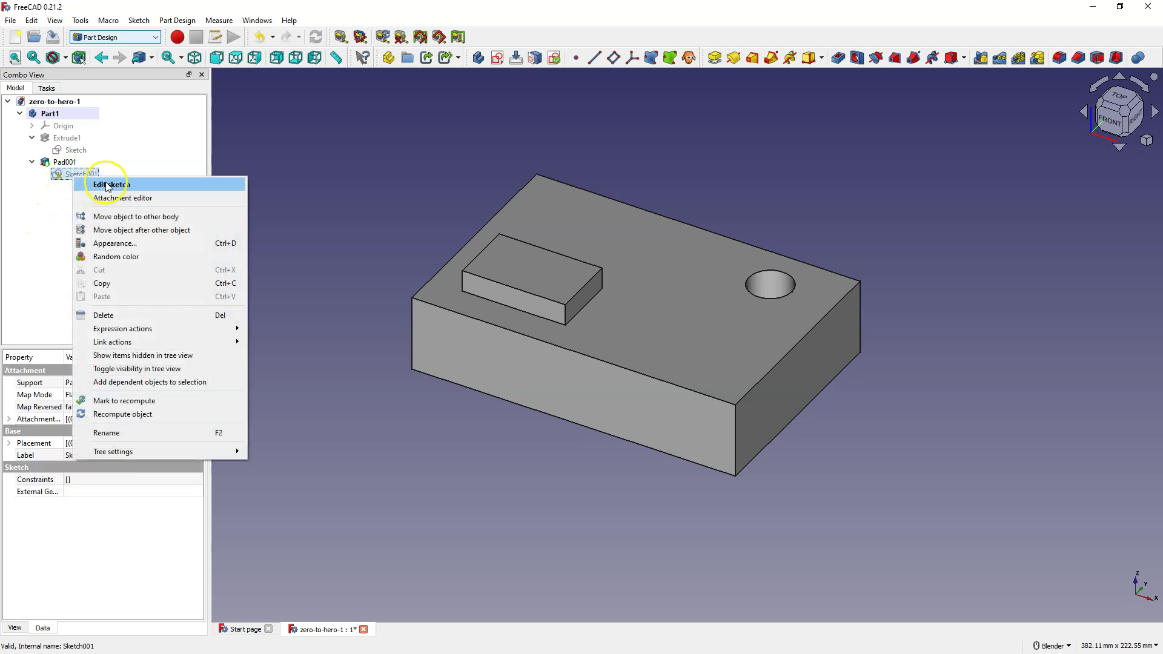
{"action": "left_click", "coordinate": [108, 187]}
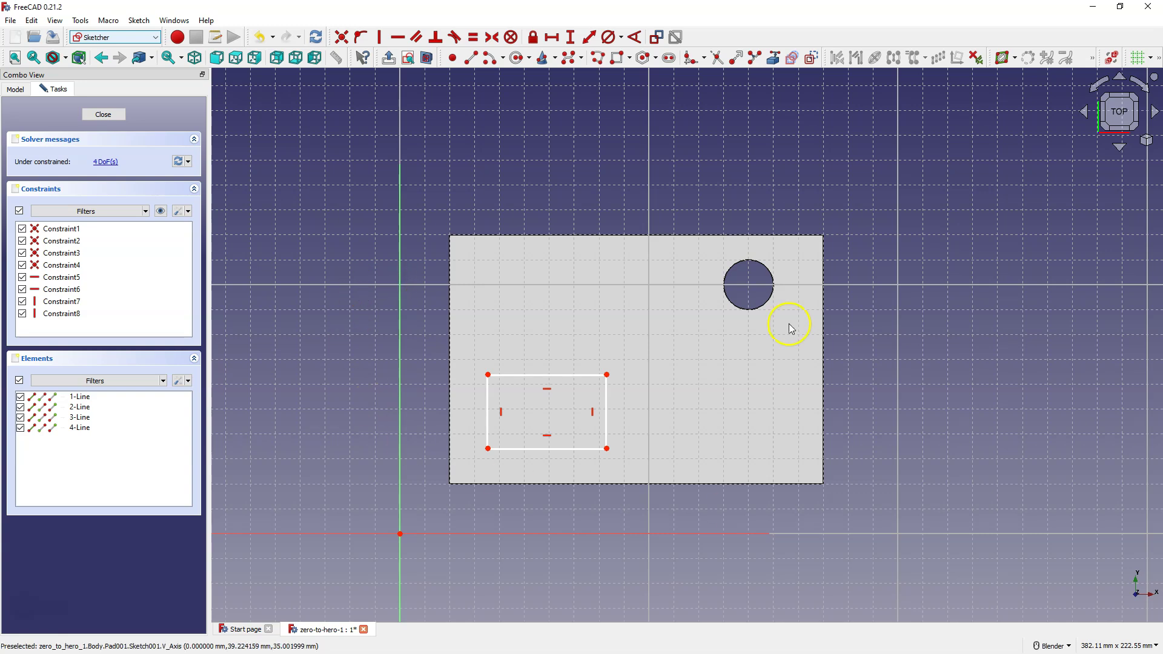
Constrain the rectangle's lower edge to a horizontal length of 50 mm.
{"action": "left_click", "coordinate": [552, 37]}
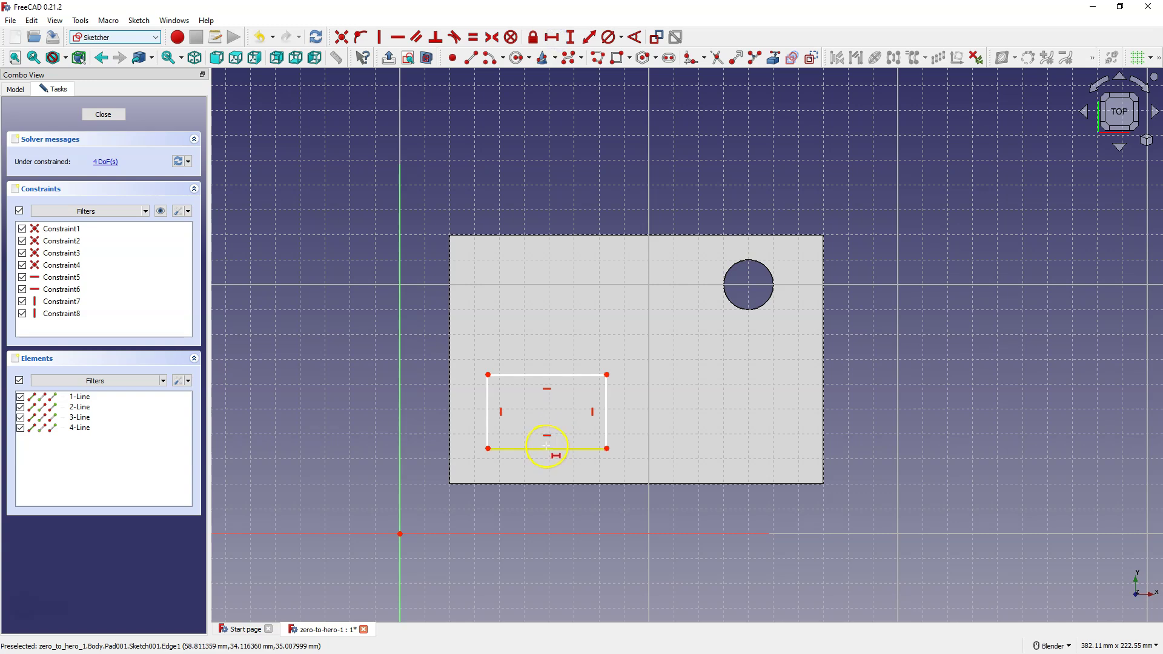
{"action": "left_click", "coordinate": [547, 449]}
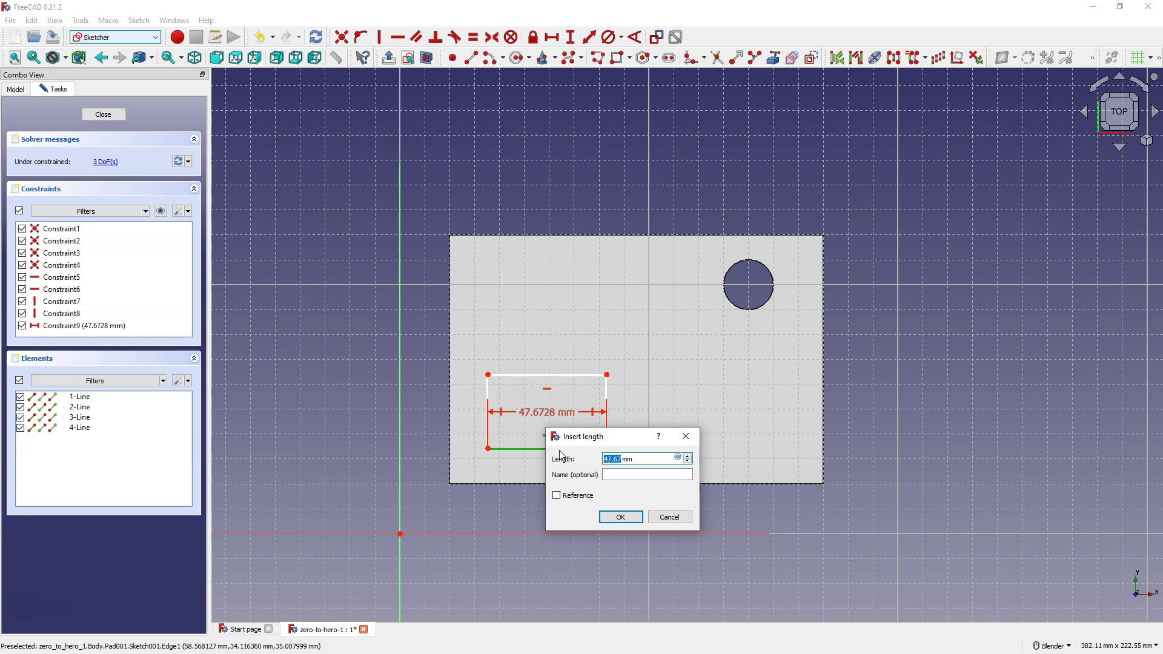
{"action": "type", "text": "50"}
{"action": "key", "text": "Return"}
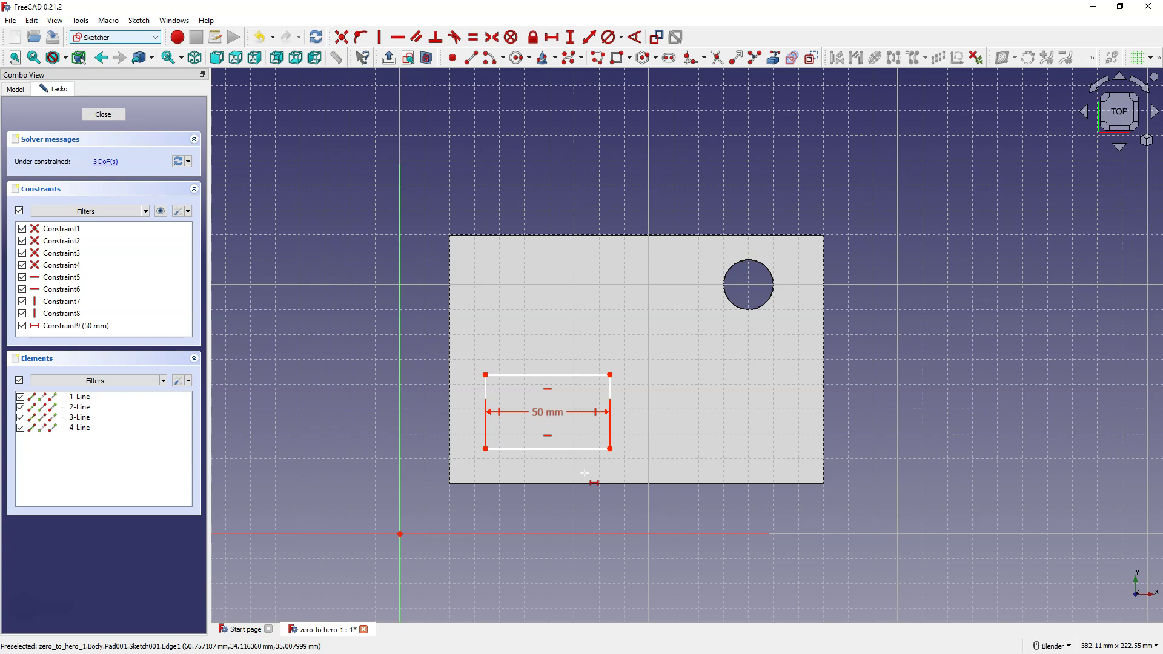
{"action": "left_click", "coordinate": [662, 402]}
{"action": "left_click", "coordinate": [525, 325]}
{"action": "left_click", "coordinate": [485, 335]}
{"action": "left_click", "coordinate": [489, 321]}
{"action": "right_click", "coordinate": [506, 329]}
Constrain the vertical distance between the rectangle's two left corners to 30 mm.
{"action": "left_click", "coordinate": [471, 494]}
{"action": "left_click", "coordinate": [487, 449]}
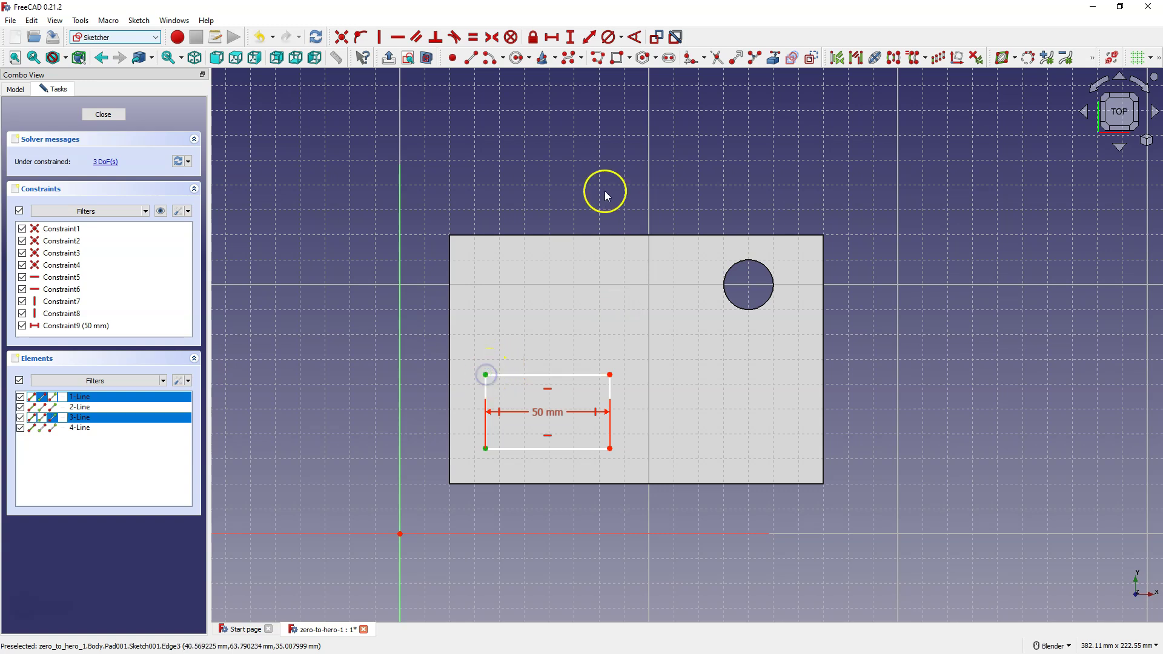
{"action": "left_click", "coordinate": [571, 38]}
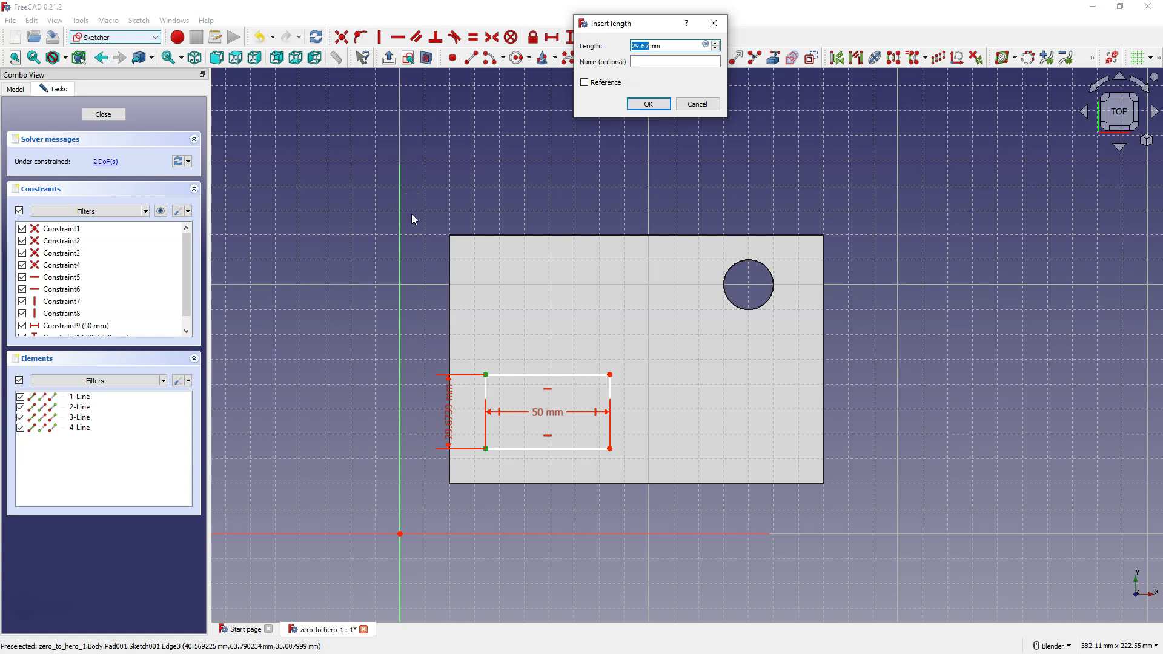
{"action": "type", "text": "30"}
{"action": "key", "text": "Return"}
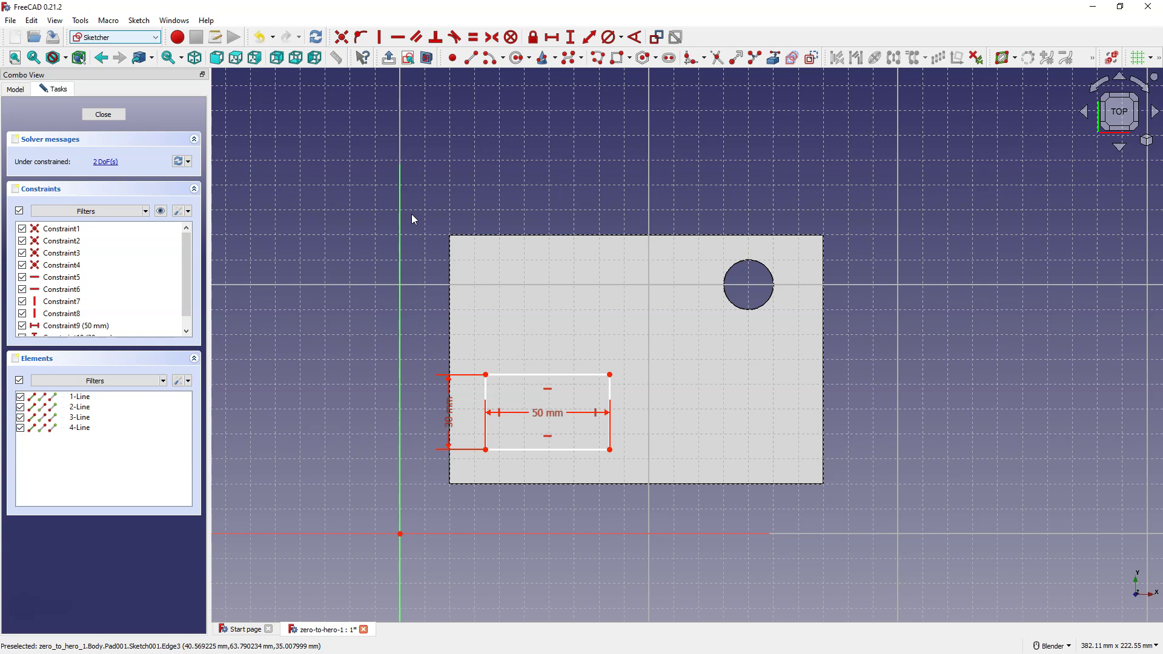
Shift the rectangle up and to the right, and constrain its lower-left corner to a horizontal distance of 40 mm from the origin.
{"action": "left_click_drag", "start_coordinate": [547, 382], "coordinate": [570, 345]}
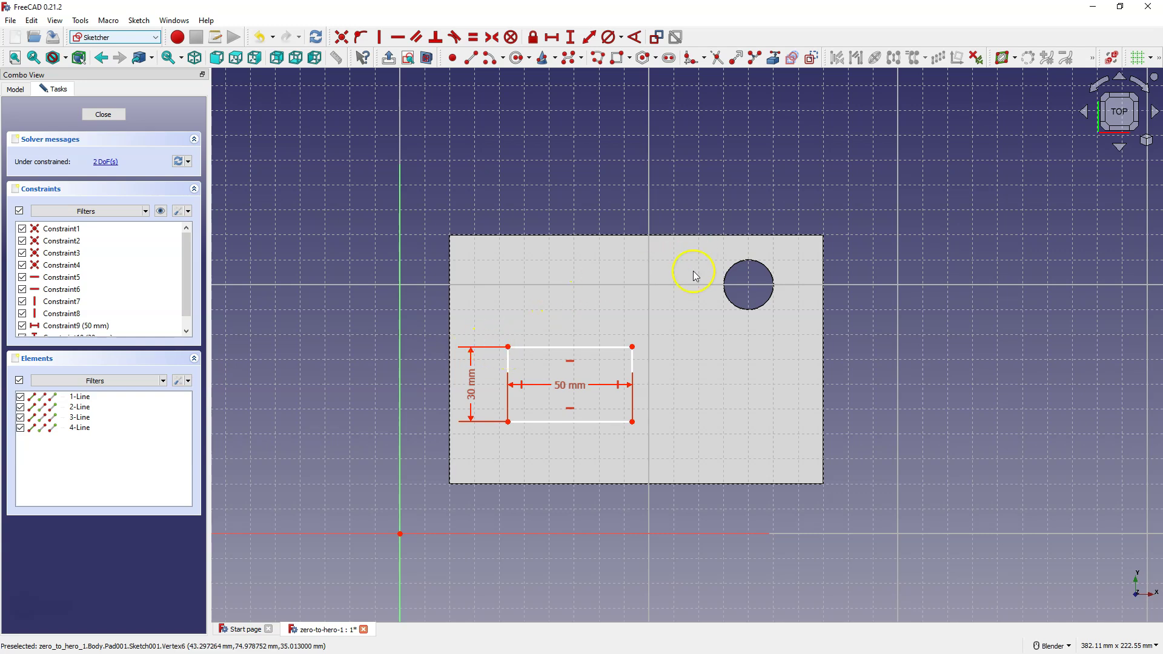
{"action": "left_click", "coordinate": [509, 423]}
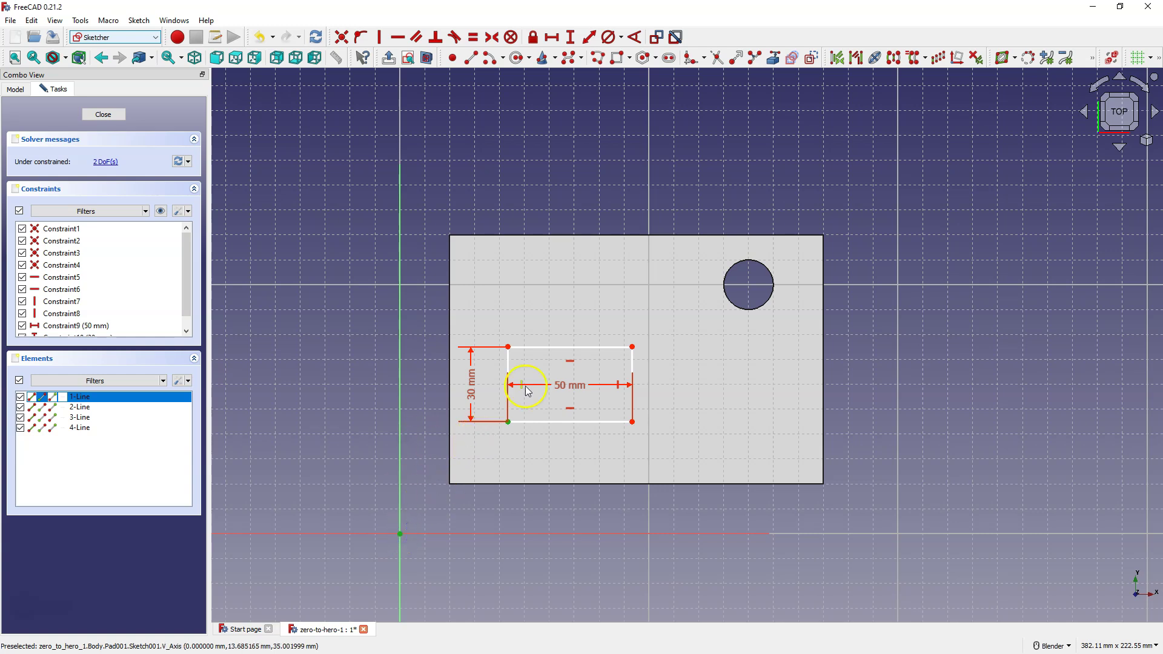
{"action": "left_click", "coordinate": [551, 50]}
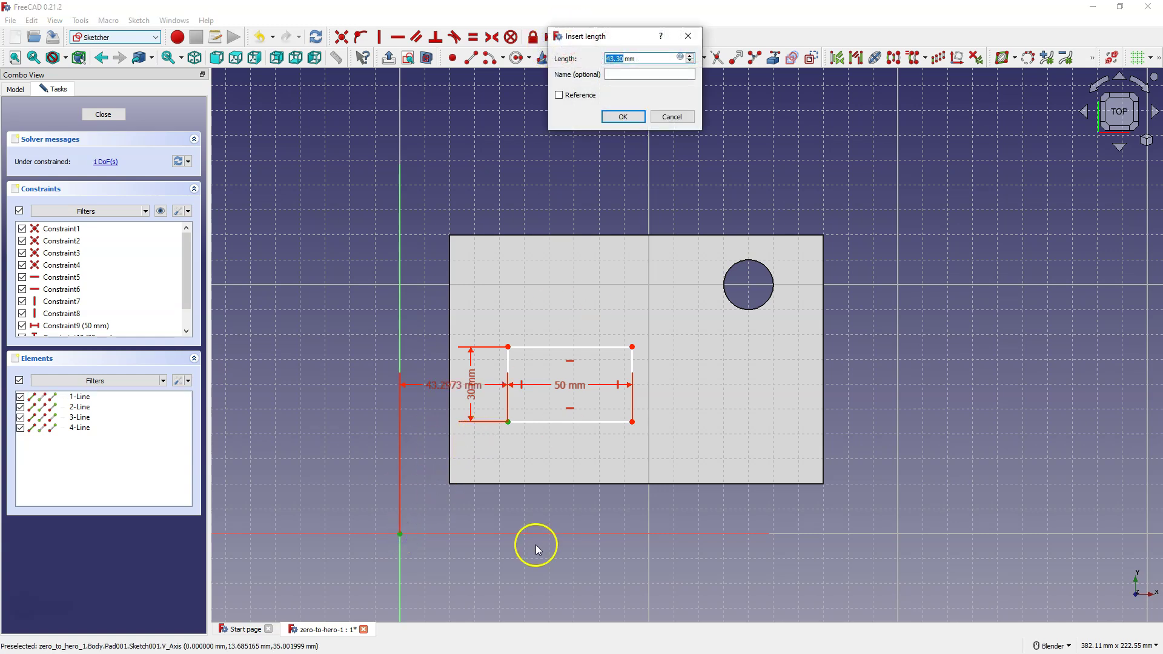
{"action": "type", "text": "40"}
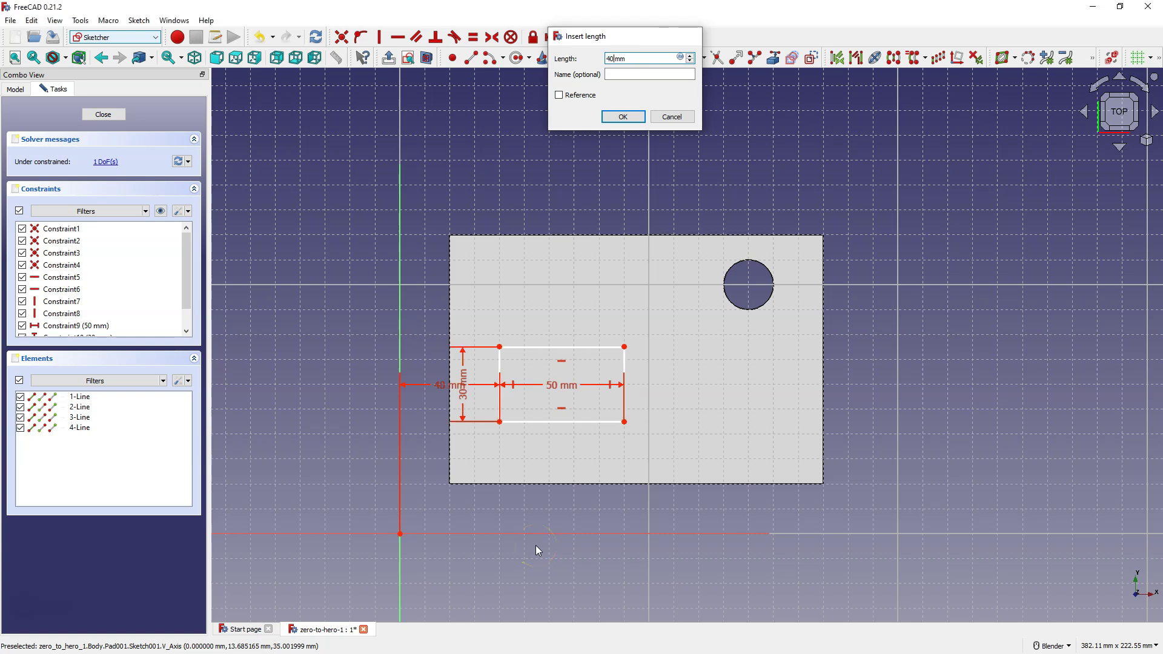
{"action": "key", "text": "Return"}
Constrain the rectangle's lower-left corner to a vertical distance of 35 mm from the origin and close the sketch.
{"action": "left_click", "coordinate": [492, 435]}
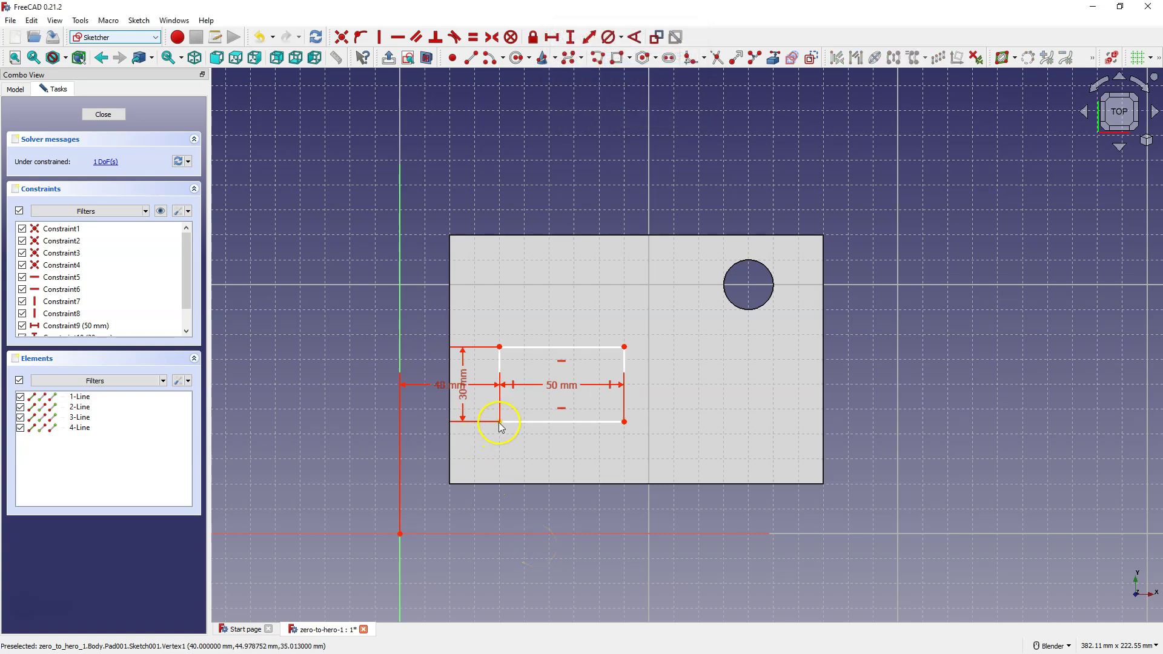
{"action": "left_click", "coordinate": [500, 423]}
{"action": "left_click", "coordinate": [400, 534]}
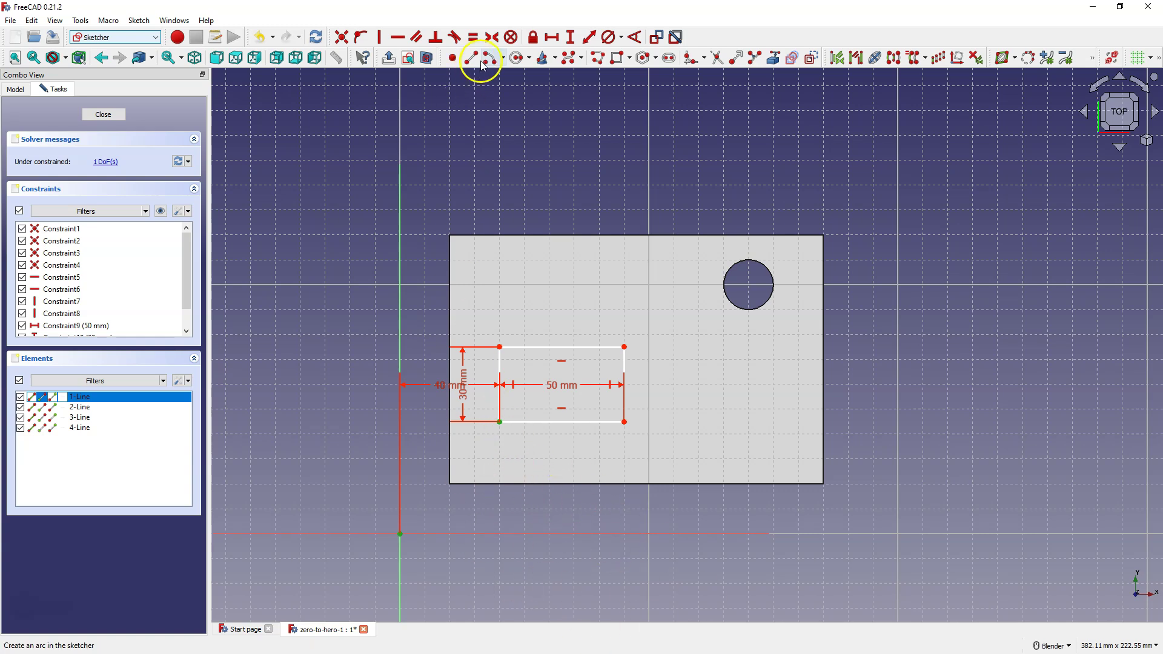
{"action": "left_click", "coordinate": [571, 38]}
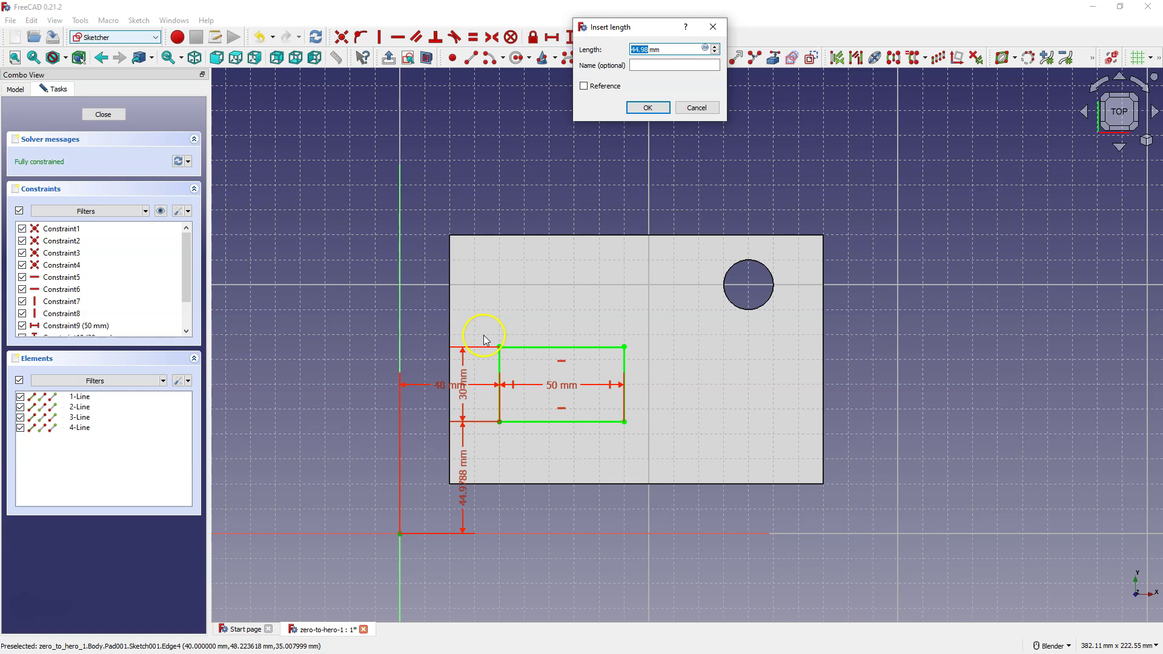
{"action": "type", "text": "35"}
{"action": "key", "text": "Return"}
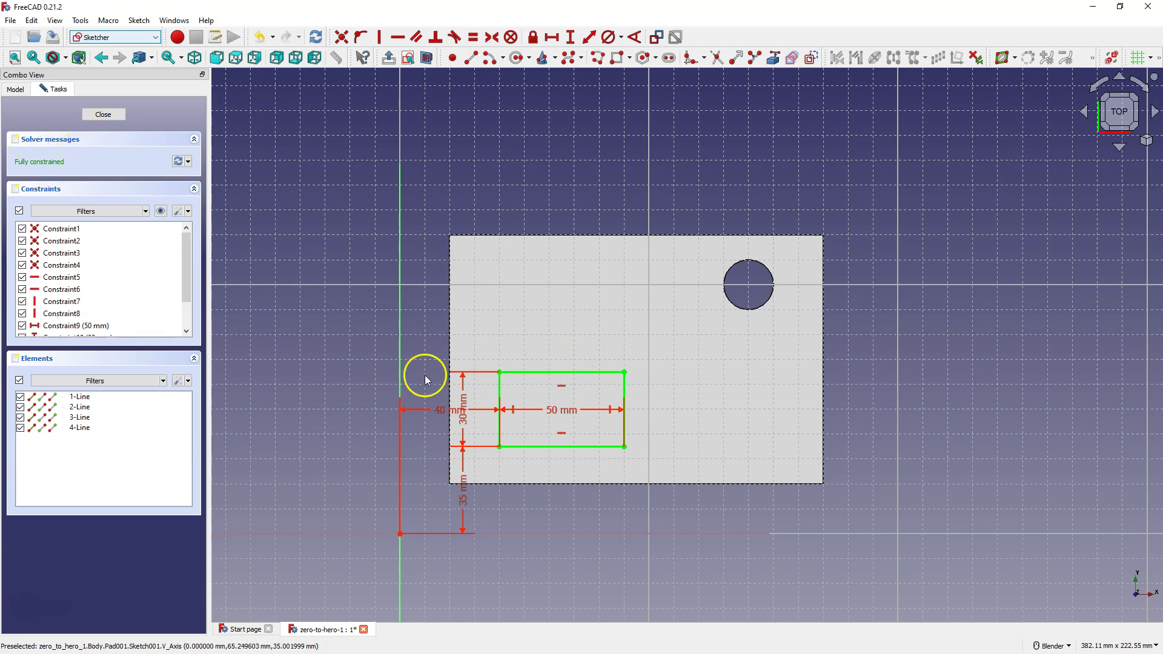
{"action": "left_click", "coordinate": [108, 115]}
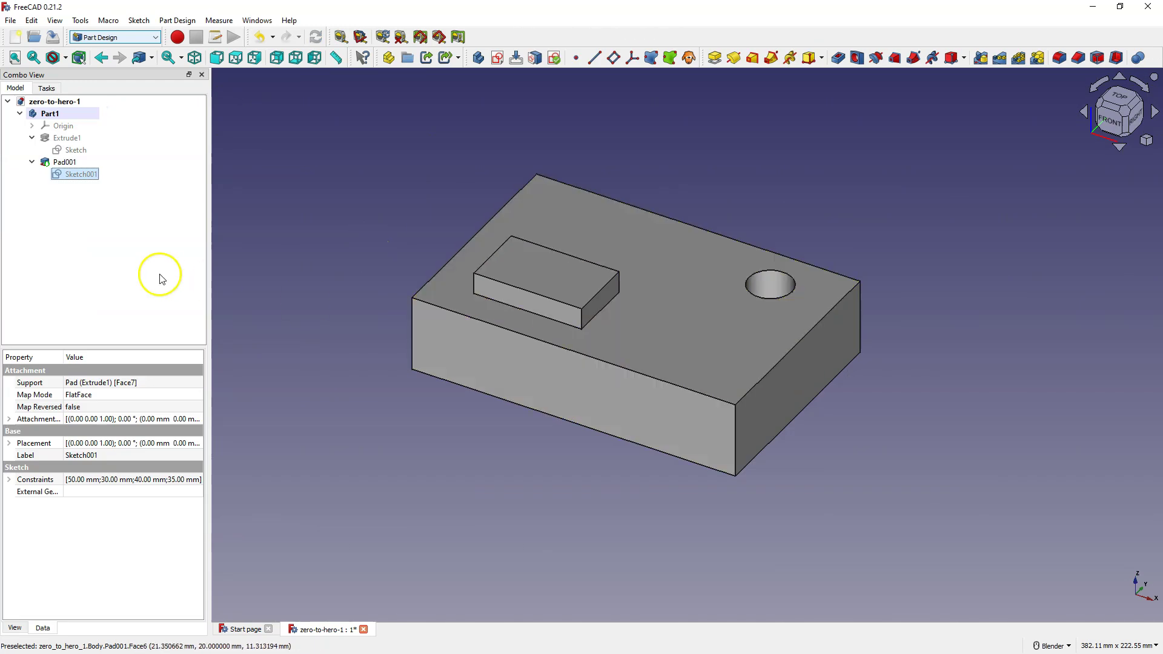
Reopen Sketch001 to review how the pad's rectangle is dimensioned from the origin, and close it again.
{"action": "right_click", "coordinate": [76, 175]}
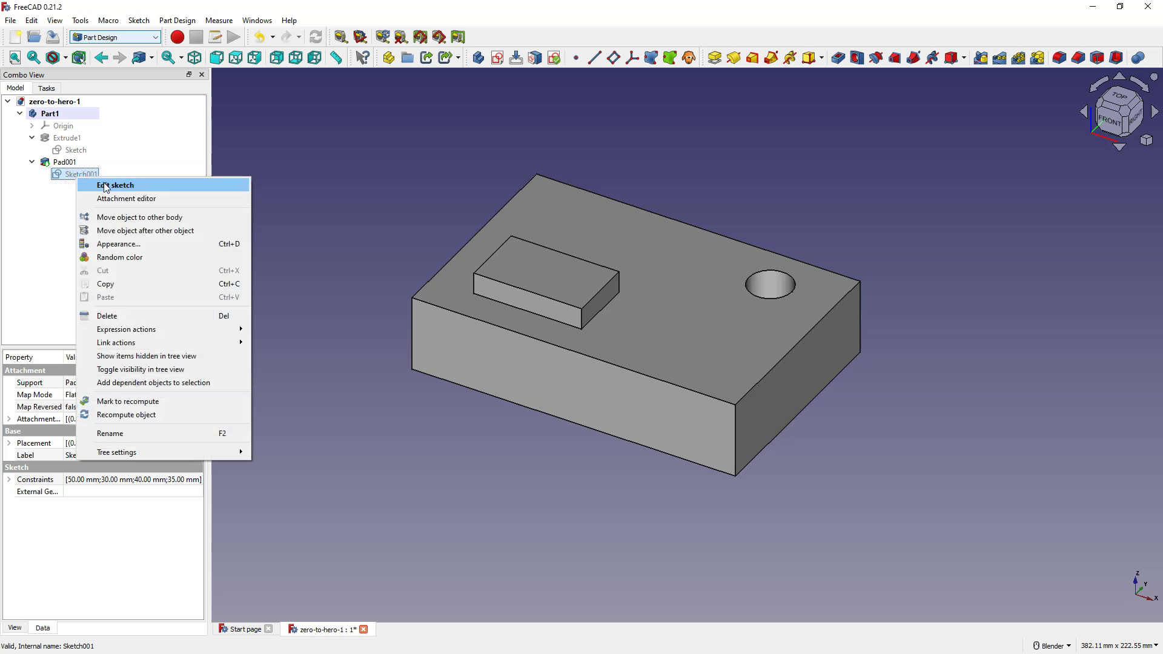
{"action": "left_click", "coordinate": [105, 186]}
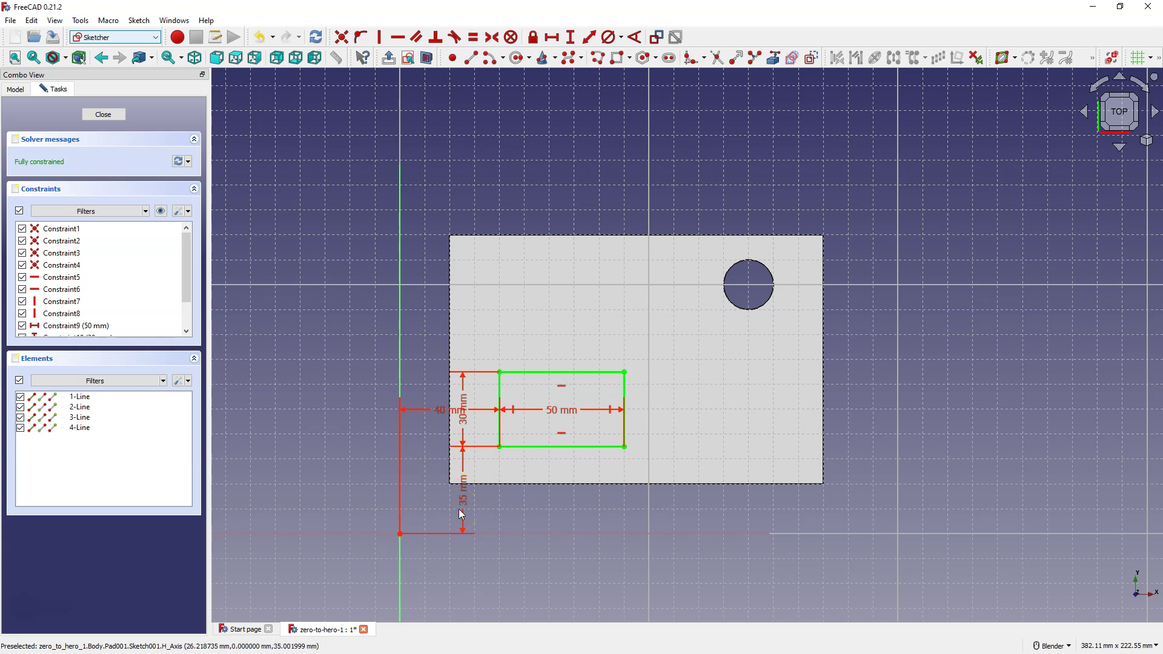
{"action": "left_click", "coordinate": [498, 402]}
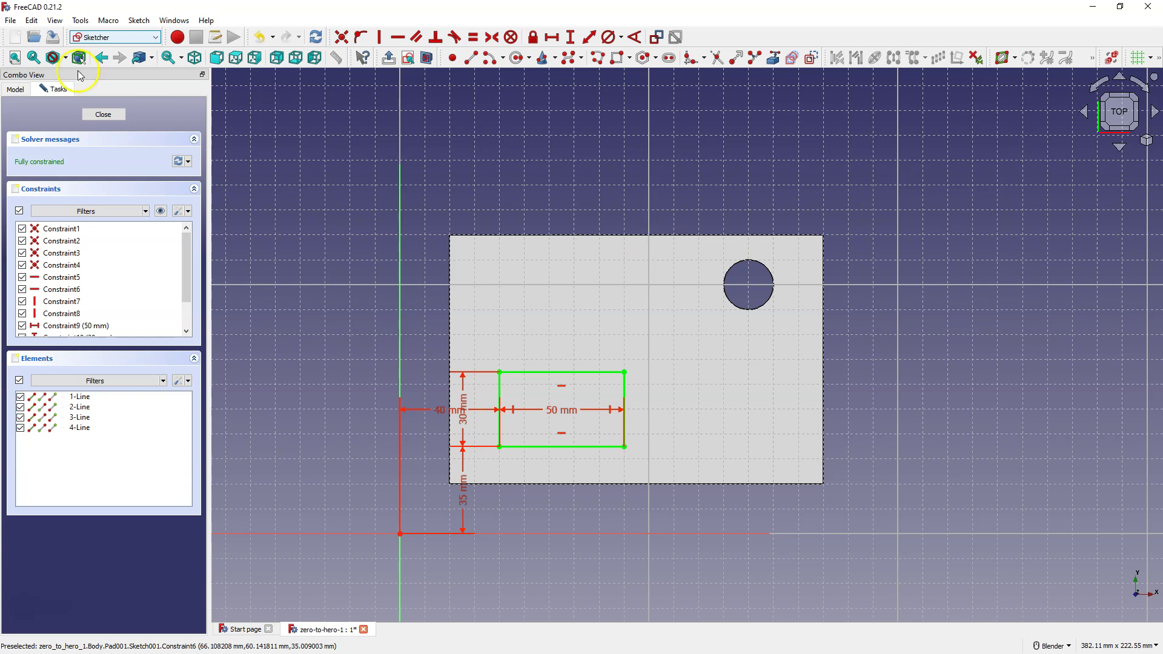
{"action": "left_click", "coordinate": [111, 112]}
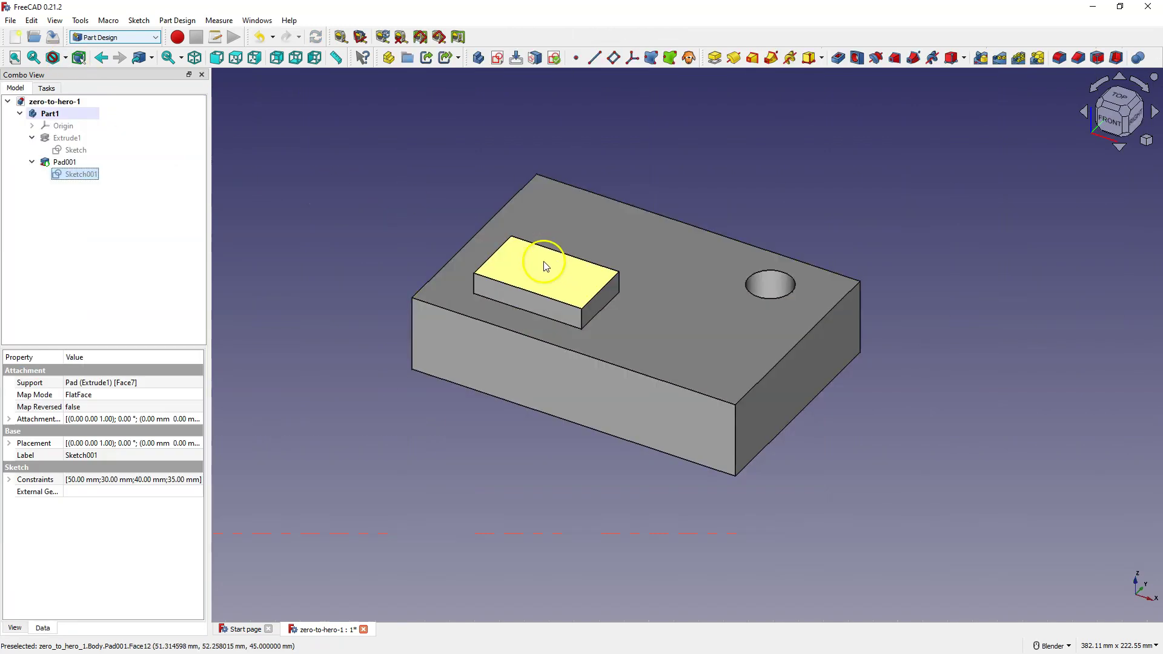
Edit the base block's sketch, set its vertical and horizontal offsets from the origin to 30 mm each, and close the sketch.
{"action": "left_click", "coordinate": [74, 150]}
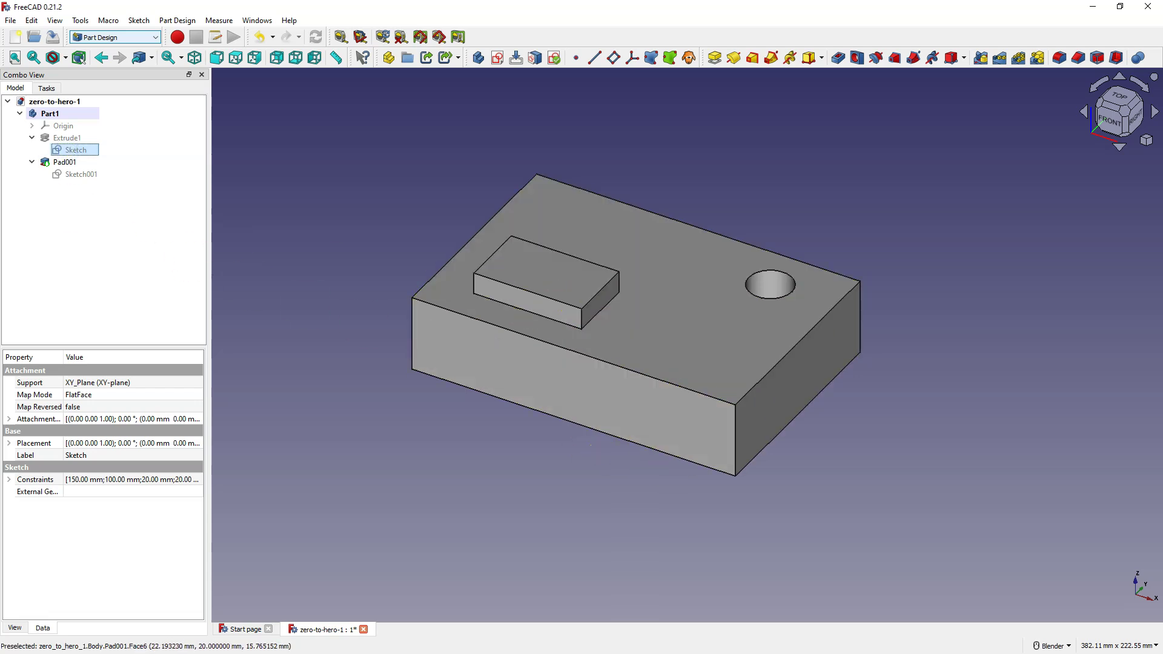
{"action": "double_click", "coordinate": [76, 150]}
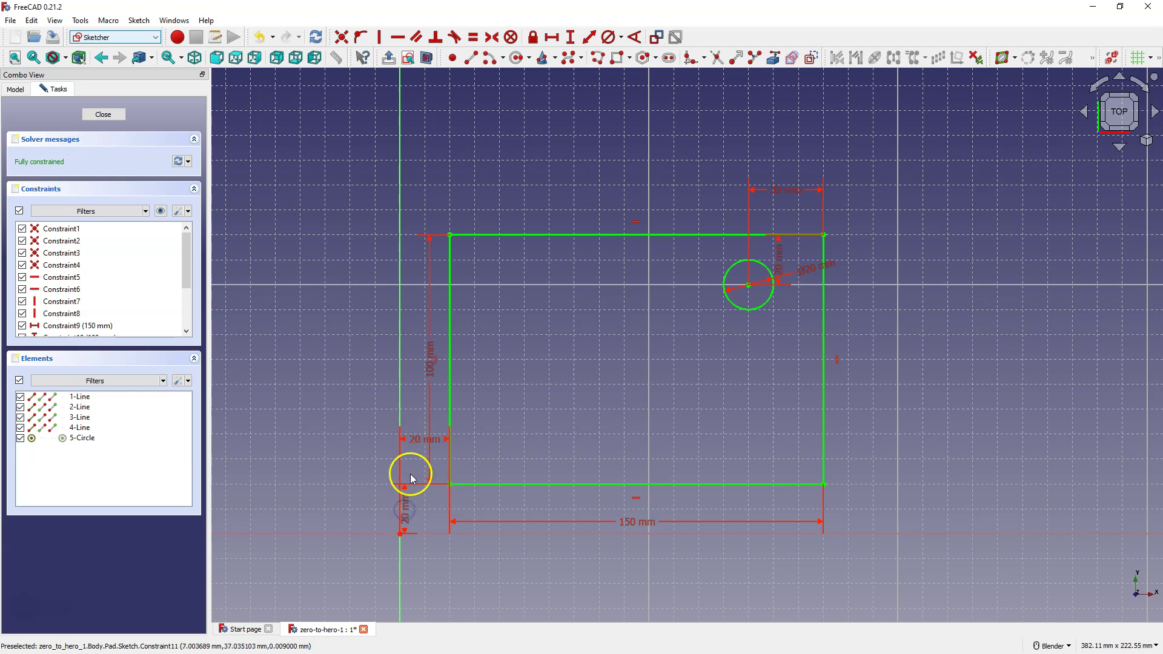
{"action": "left_click_drag", "start_coordinate": [406, 514], "coordinate": [346, 498]}
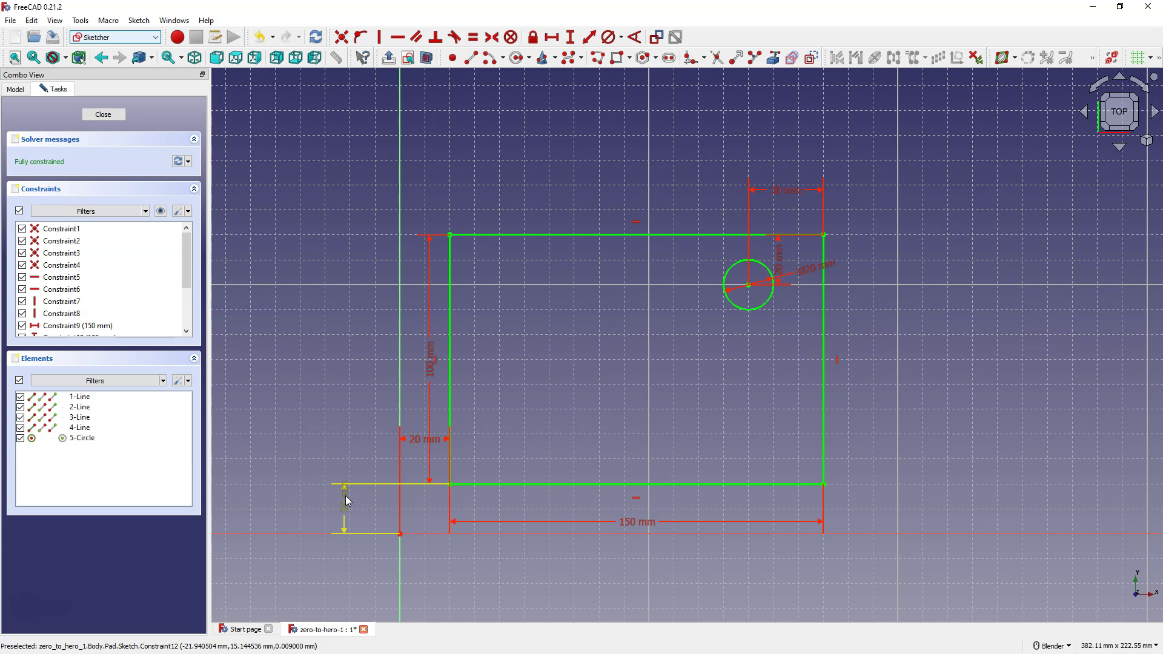
{"action": "double_click", "coordinate": [347, 500]}
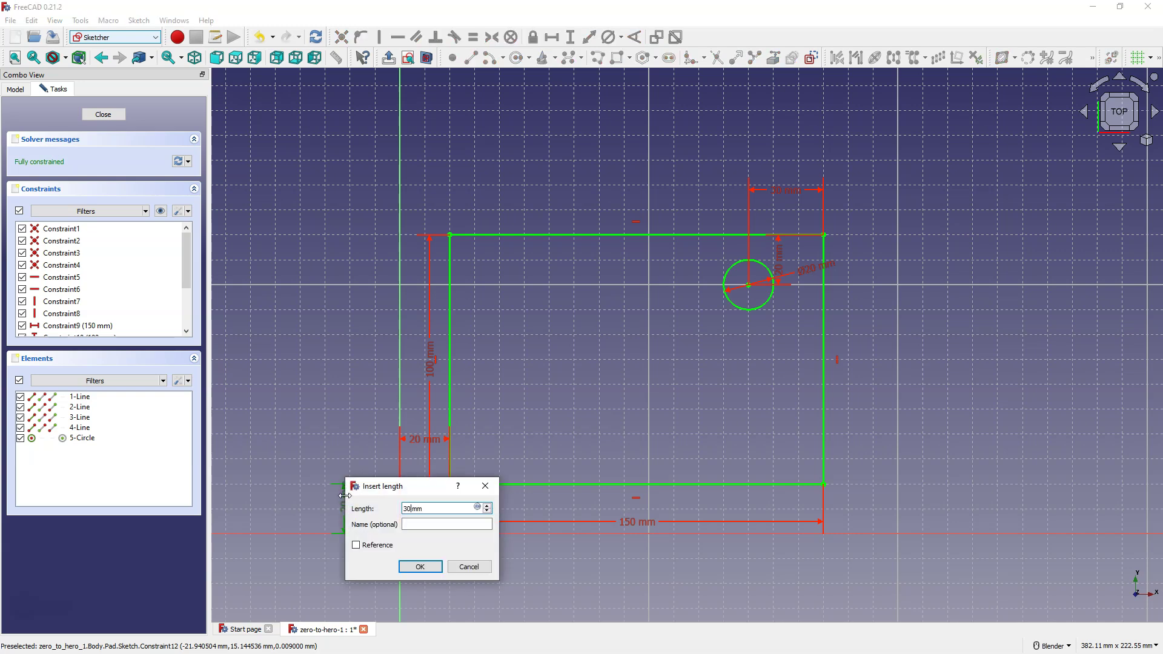
{"action": "key", "text": "Return"}
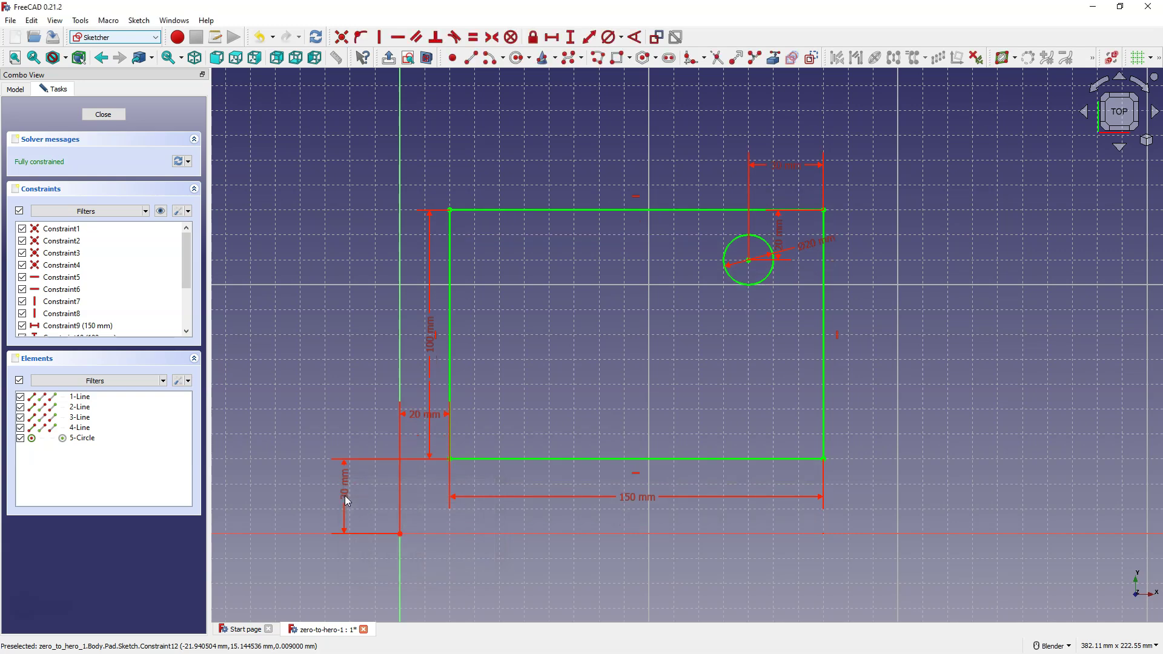
{"action": "double_click", "coordinate": [415, 416]}
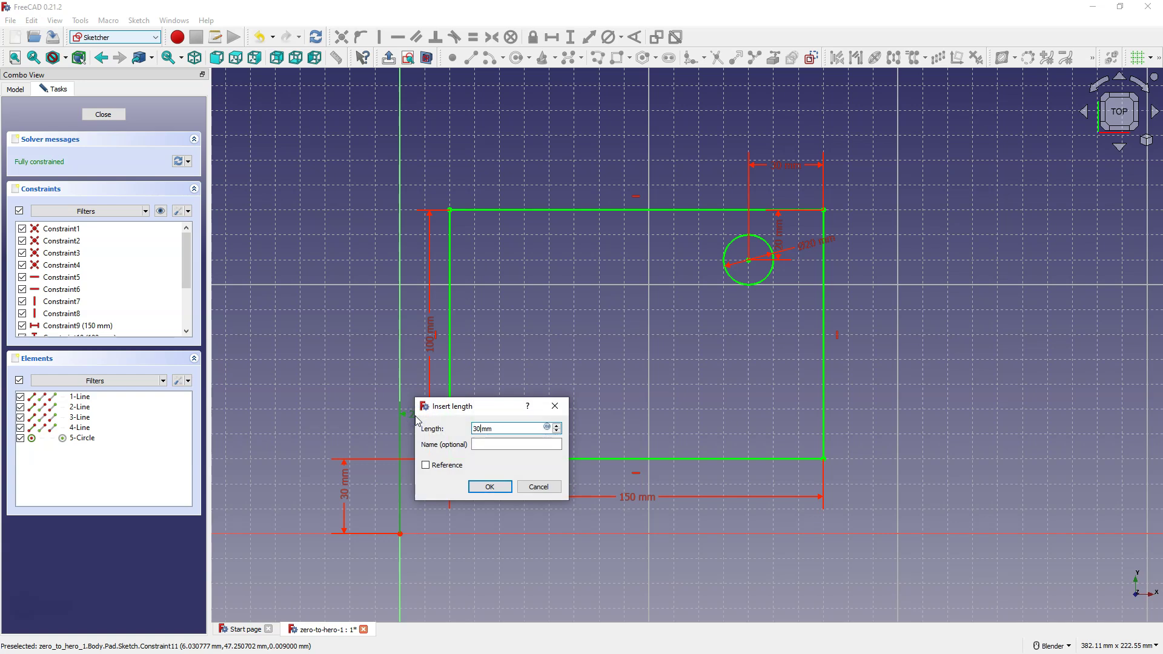
{"action": "key", "text": "Return"}
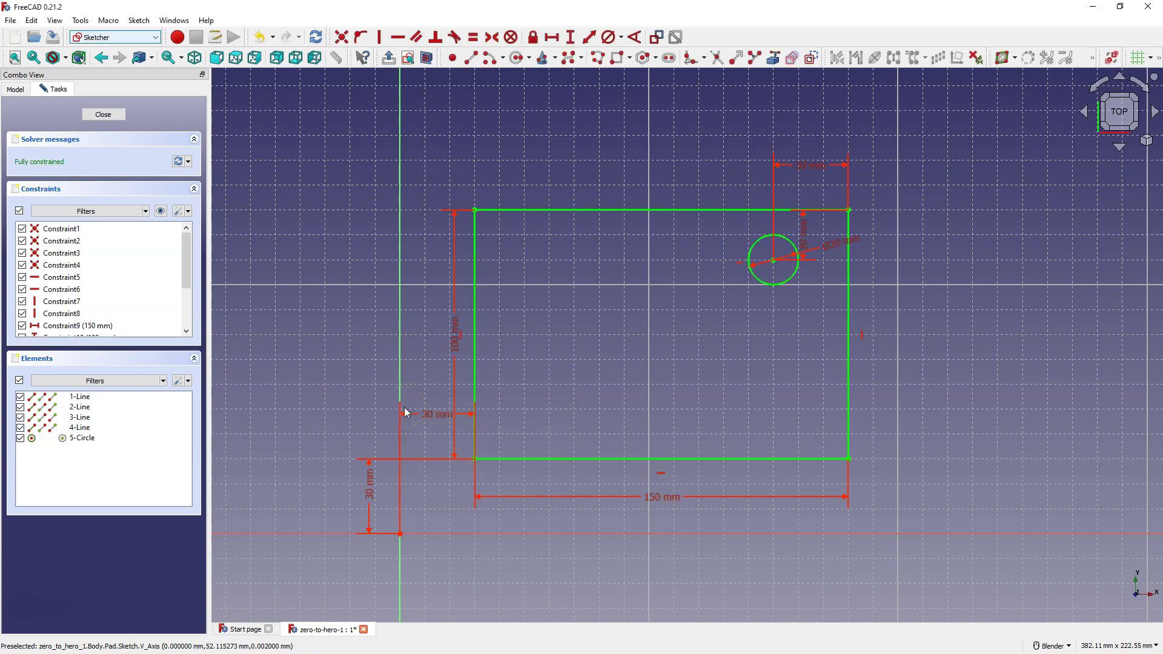
{"action": "left_click", "coordinate": [113, 116]}
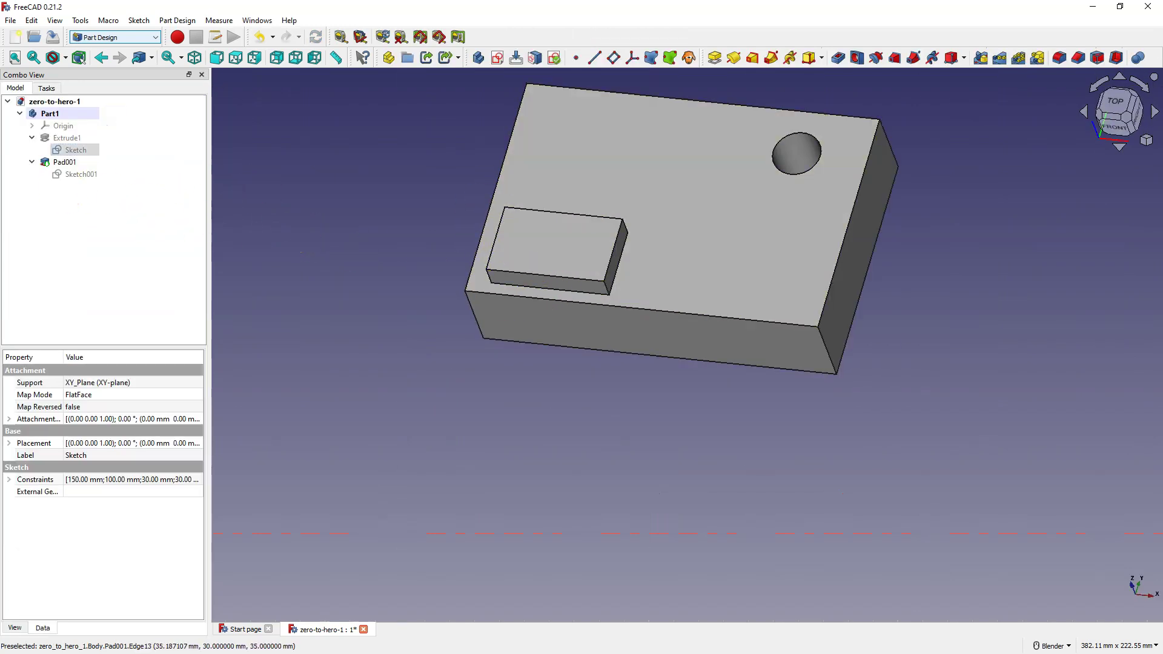
Edit the base block's sketch, set its horizontal offset from the origin to 50 mm and its vertical offset to 45 mm, and close the sketch.
{"action": "double_click", "coordinate": [74, 149]}
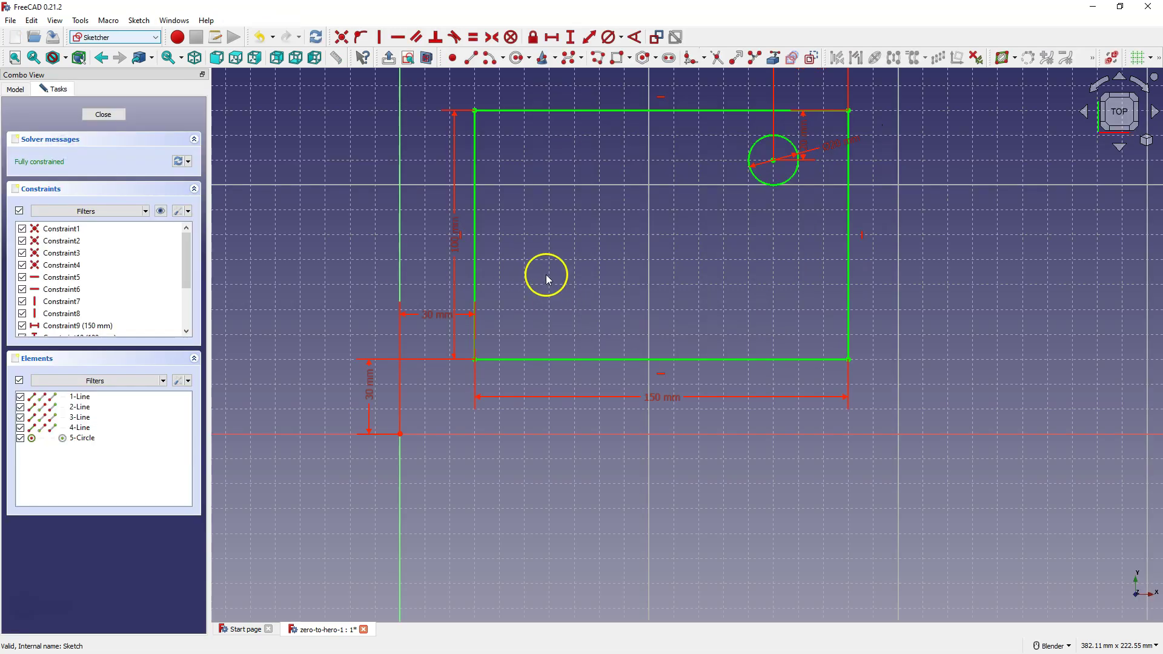
{"action": "double_click", "coordinate": [430, 318]}
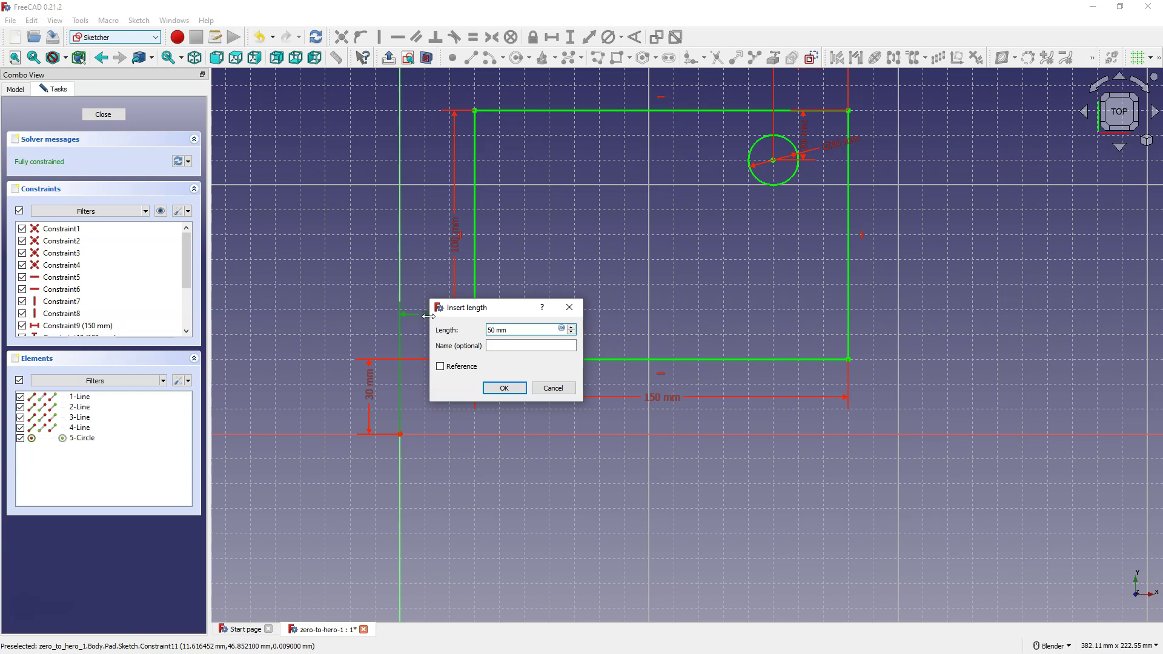
{"action": "key", "text": "Return"}
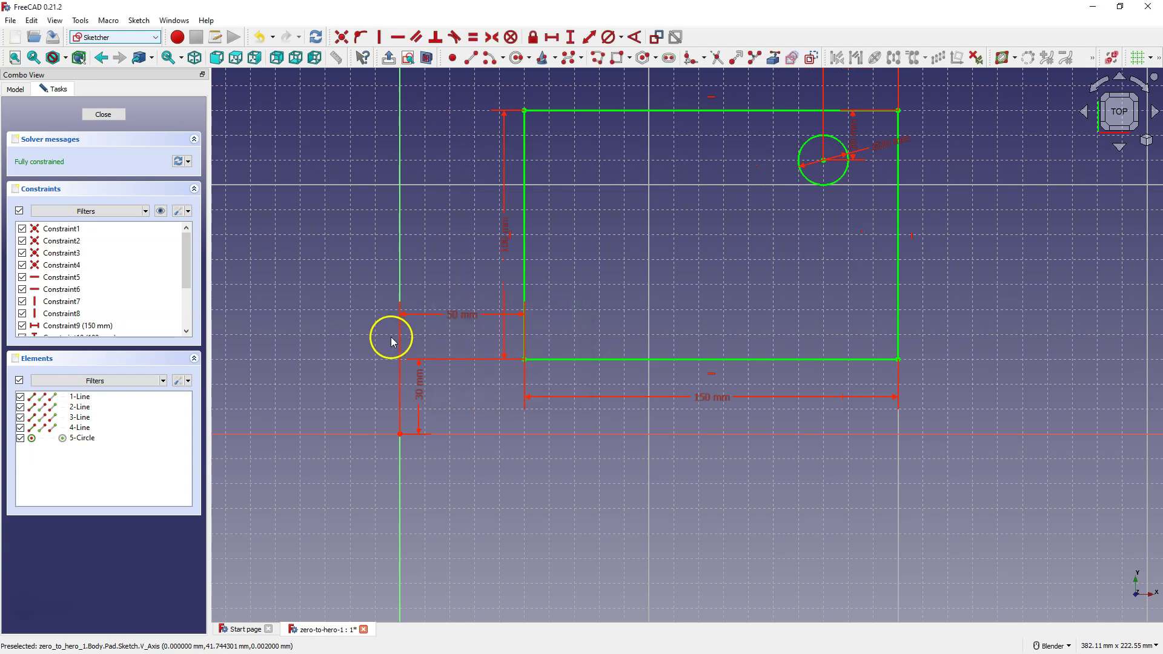
{"action": "left_click", "coordinate": [422, 389]}
{"action": "double_click", "coordinate": [420, 386]}
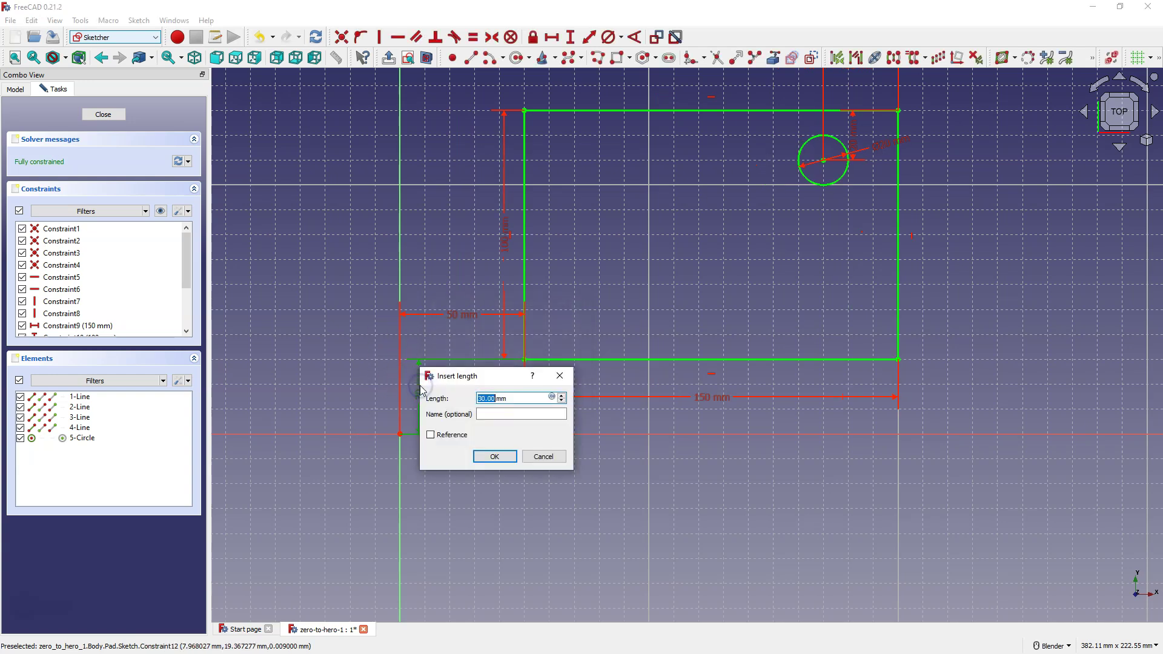
{"action": "type", "text": "45"}
{"action": "key", "text": "Return"}
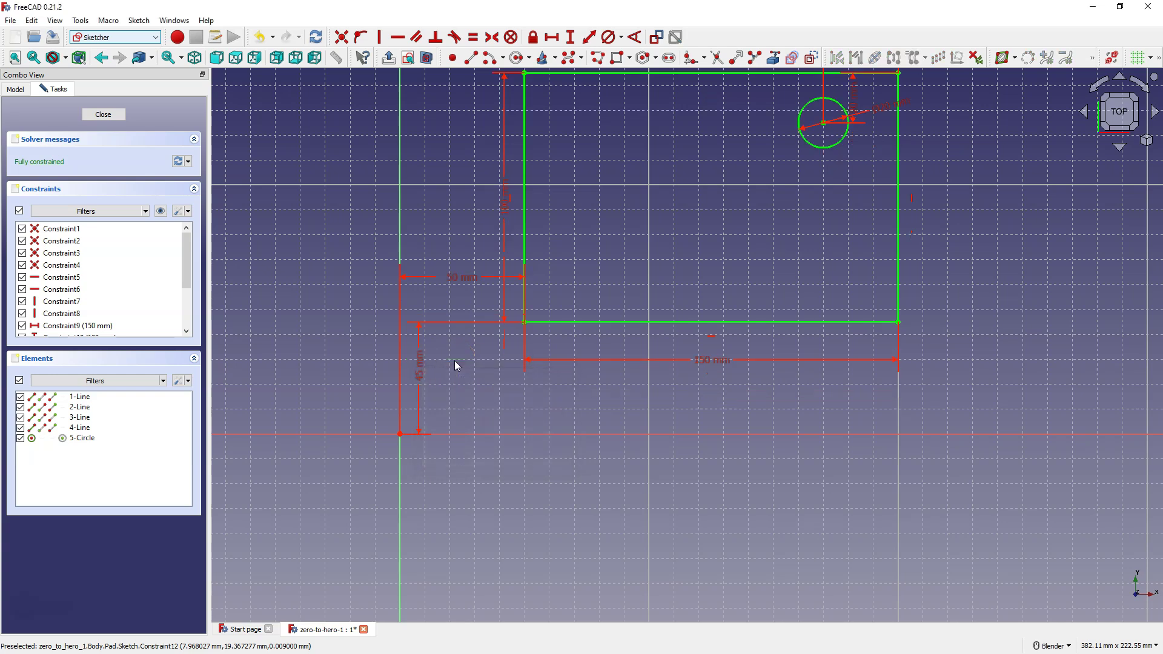
{"action": "left_click", "coordinate": [104, 115]}
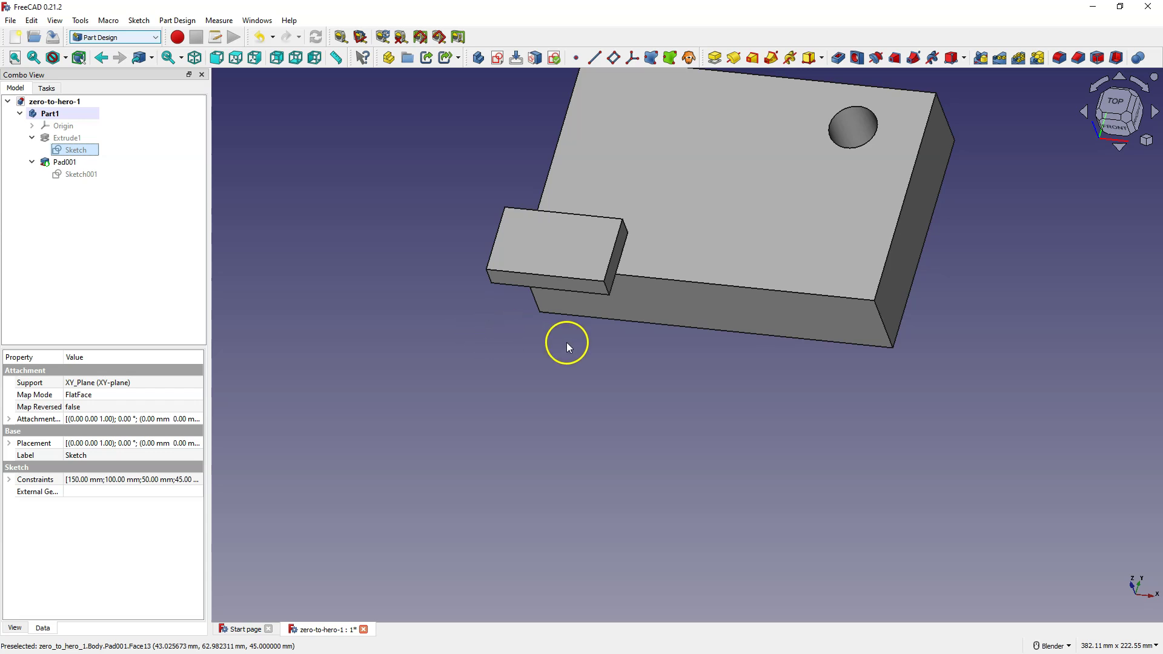
Examine how the small pad sits relative to the block by selecting the pad's top face and the block's top face.
{"action": "middle_click_drag", "start_coordinate": [608, 322], "coordinate": [619, 370]}
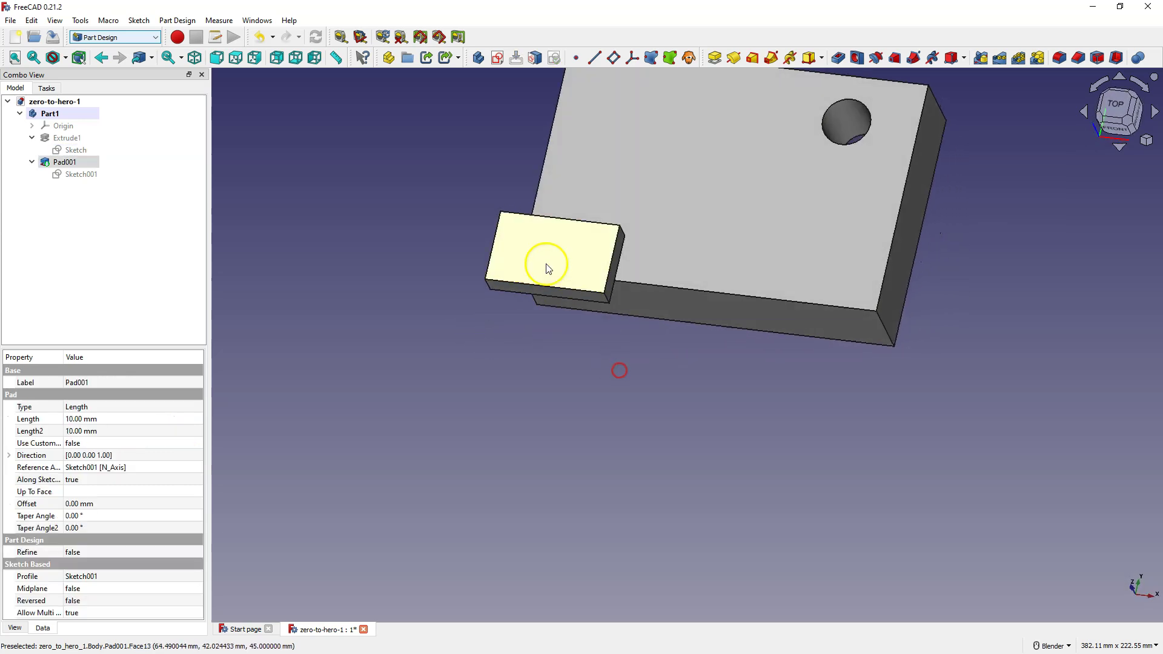
{"action": "left_click", "coordinate": [547, 262]}
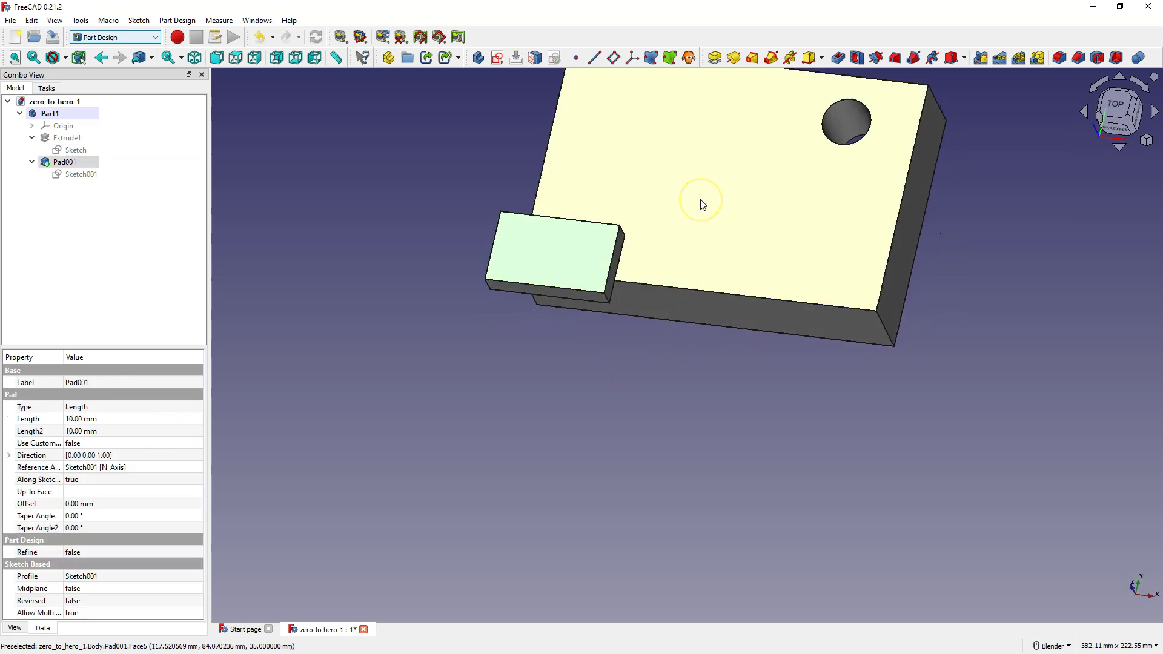
{"action": "left_click", "coordinate": [682, 188]}
{"action": "left_click", "coordinate": [696, 185]}
{"action": "left_click", "coordinate": [523, 255]}
{"action": "left_click", "coordinate": [592, 158]}
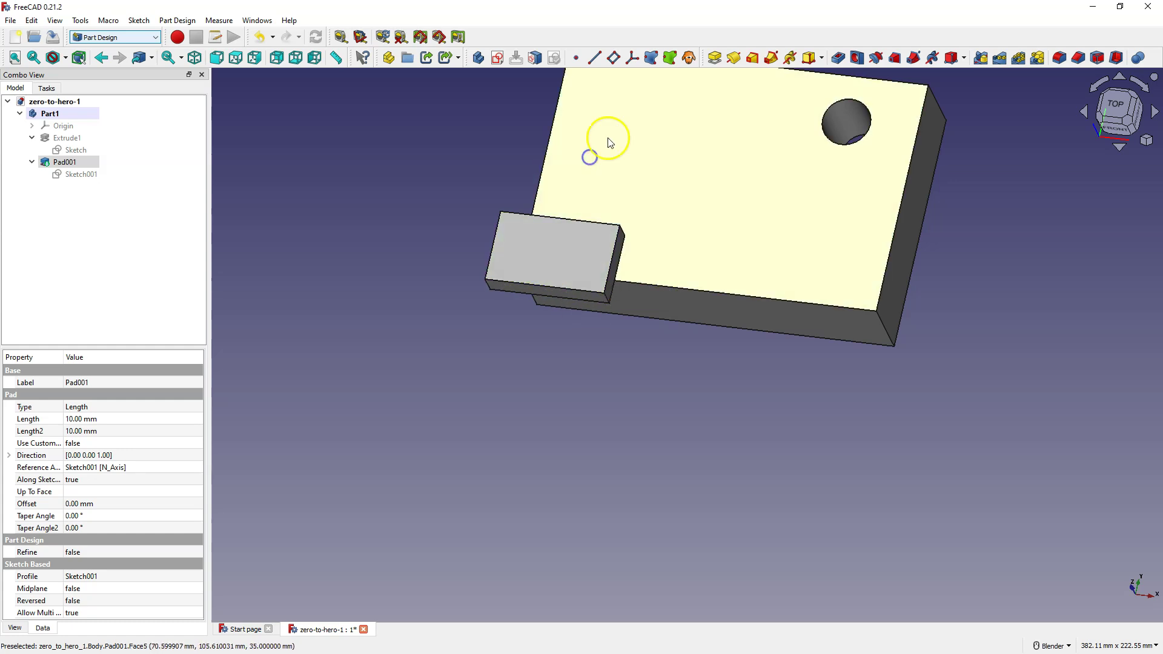
{"action": "left_click", "coordinate": [596, 190]}
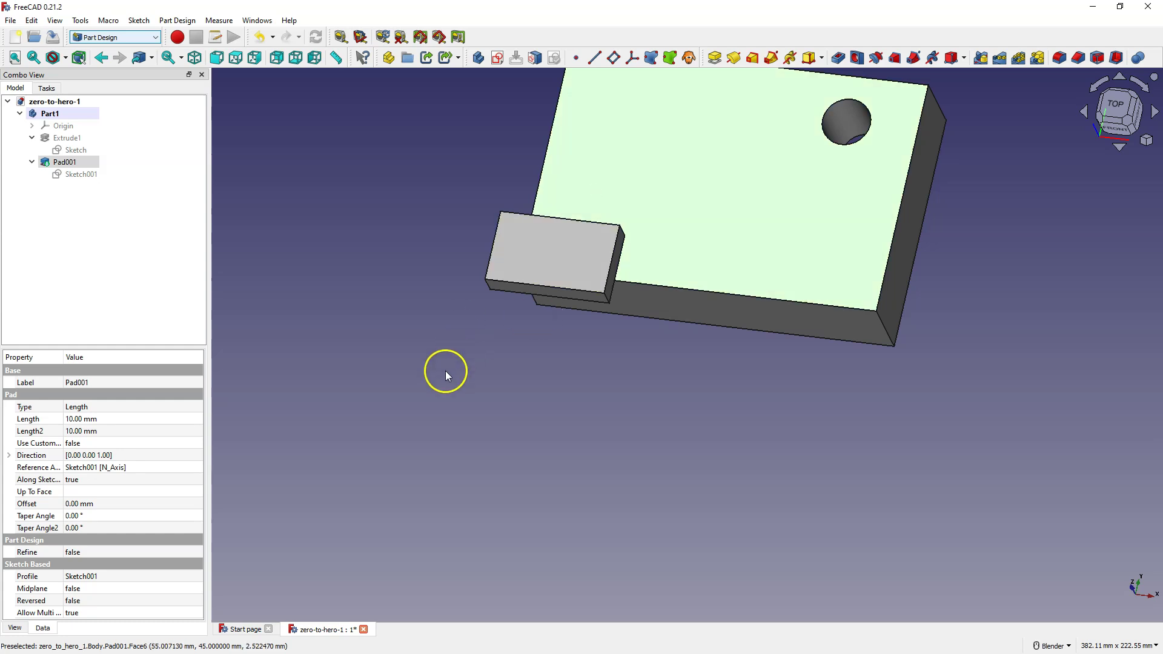
Edit Sketch001, delete its horizontal and vertical offset dimensions from the origin, and move the rectangle inside the block's outline.
{"action": "left_click", "coordinate": [75, 176]}
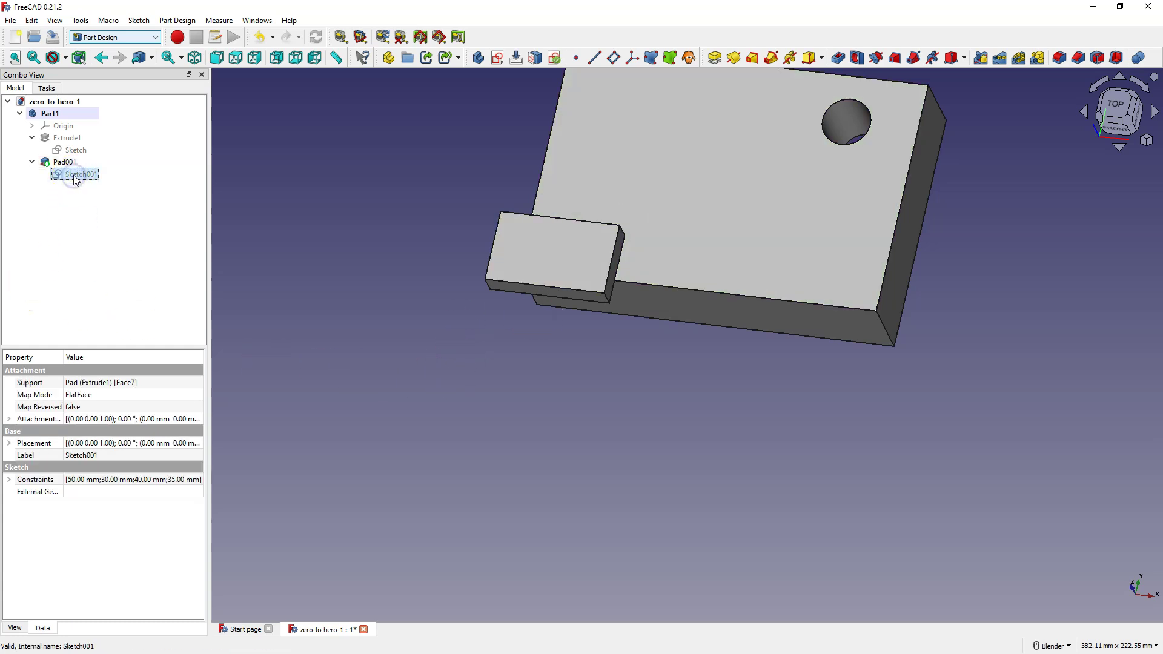
{"action": "right_click", "coordinate": [75, 180]}
{"action": "left_click", "coordinate": [116, 183]}
{"action": "left_click", "coordinate": [475, 383]}
{"action": "key", "text": "Delete"}
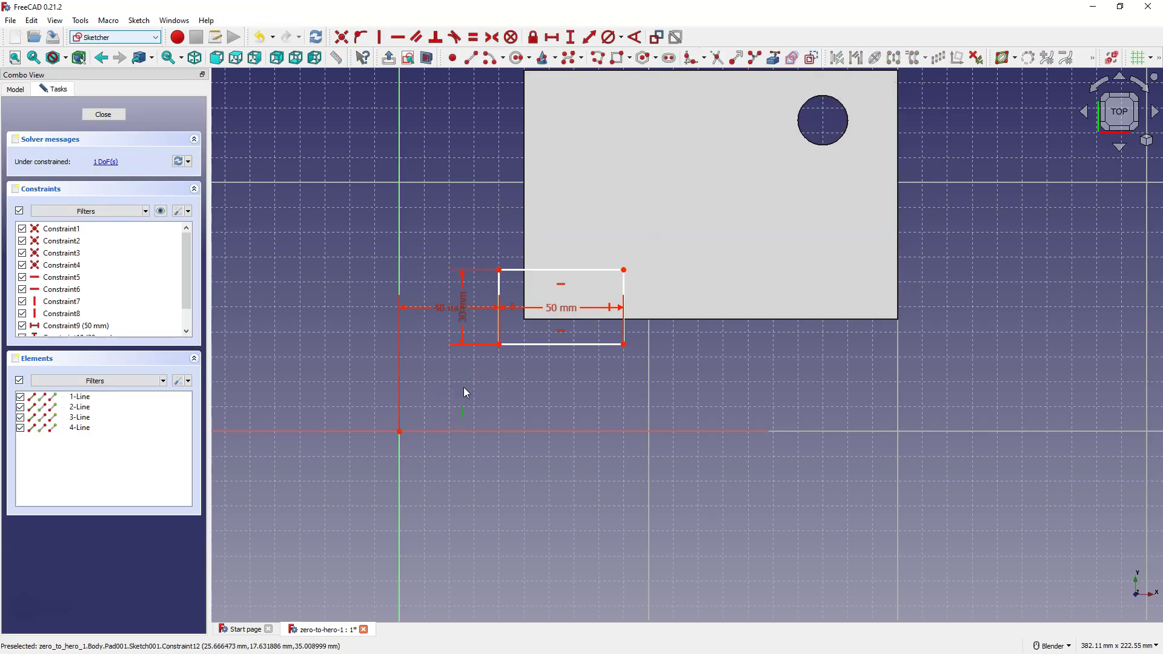
{"action": "scroll", "coordinate": [464, 388], "scroll_direction": "up", "scroll_amount": 2}
{"action": "left_click", "coordinate": [386, 379]}
{"action": "key", "text": "Delete"}
{"action": "left_click_drag", "start_coordinate": [562, 331], "coordinate": [625, 266]}
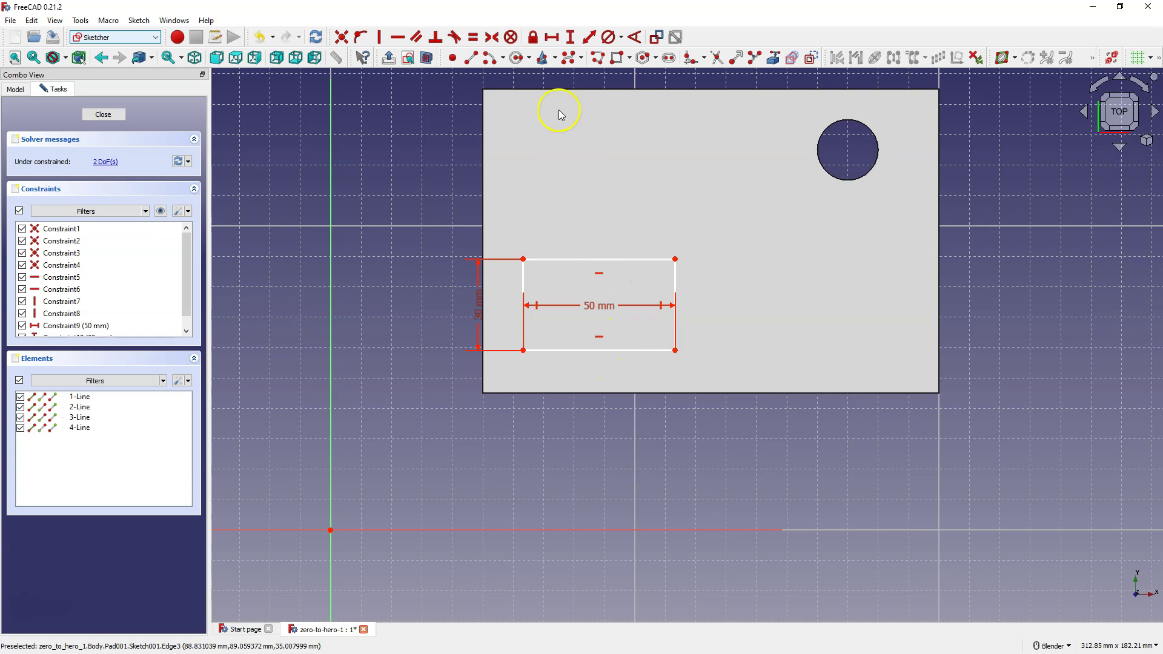
Try to add a horizontal distance between the rectangle's lower-left corner and the block's left edge.
{"action": "left_click", "coordinate": [552, 37]}
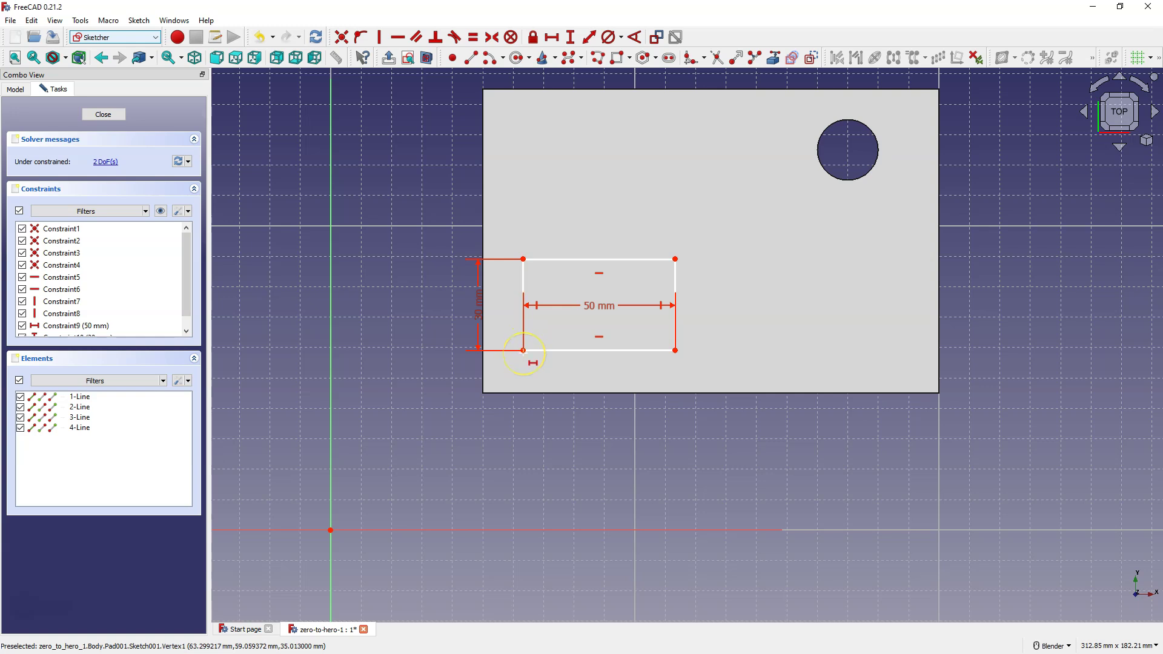
{"action": "left_click_drag", "start_coordinate": [523, 352], "coordinate": [483, 361]}
{"action": "left_click", "coordinate": [509, 352]}
{"action": "left_click", "coordinate": [523, 350]}
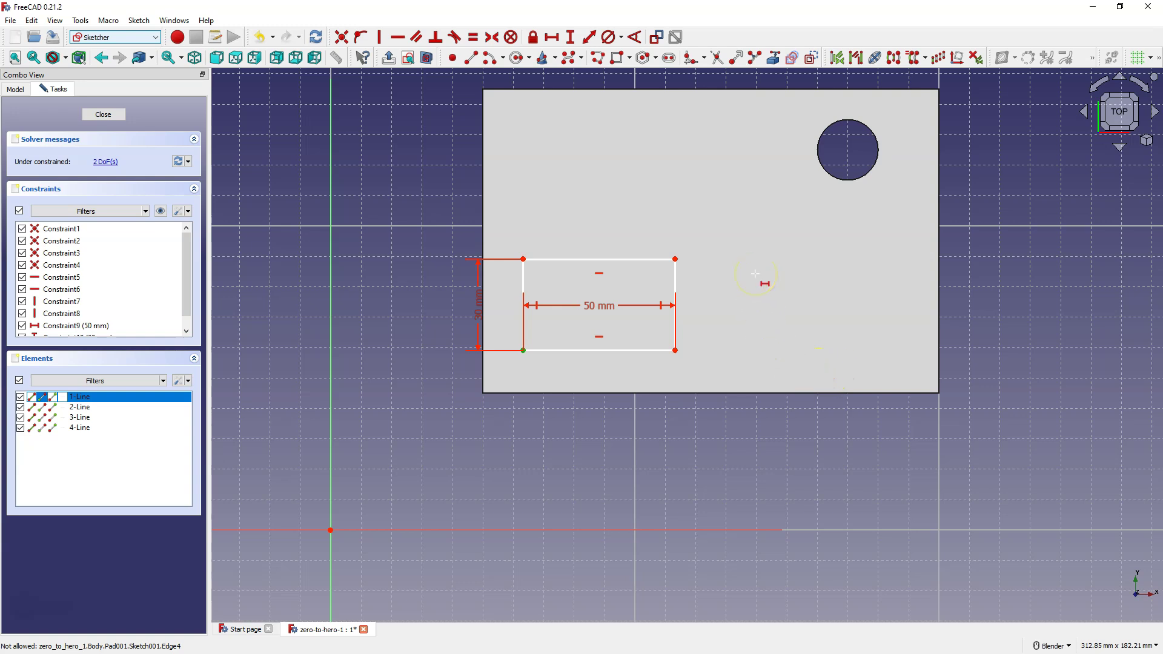
{"action": "right_click", "coordinate": [522, 165]}
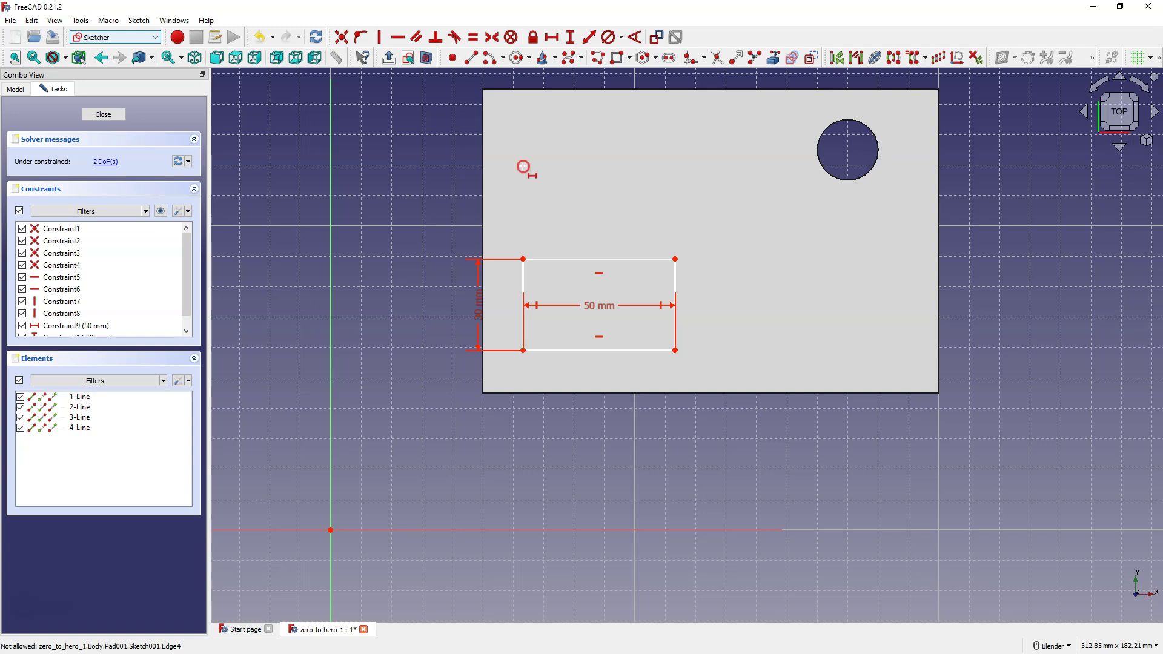
Bring the block's left edge into Sketch001 as external geometry.
{"action": "left_click", "coordinate": [771, 63]}
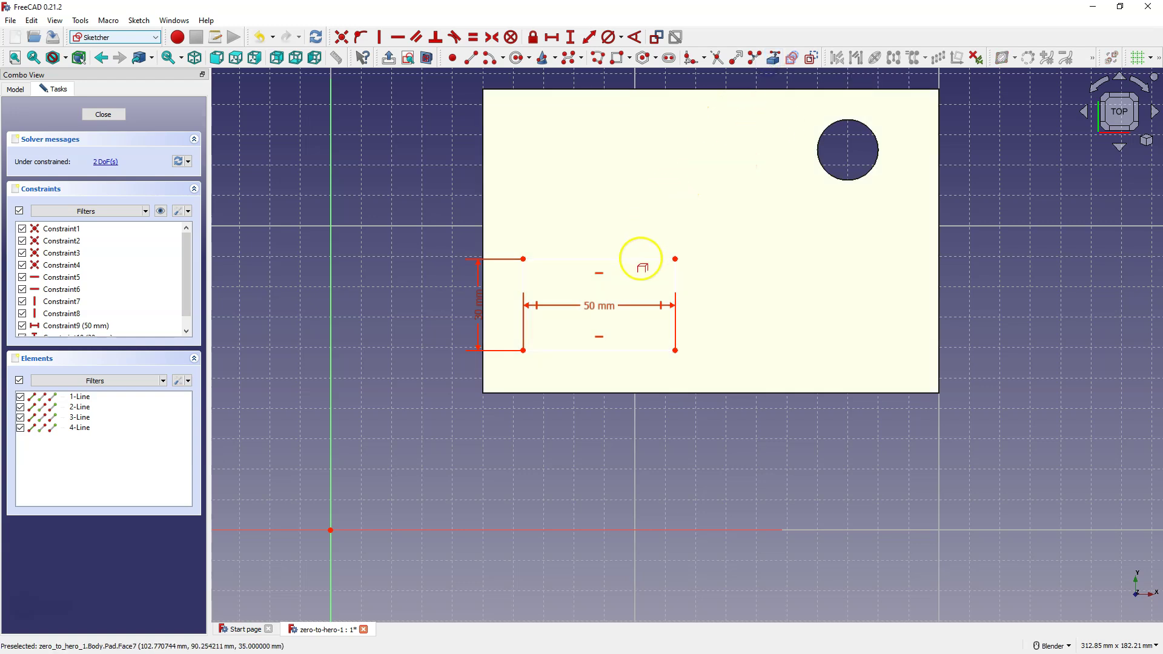
{"action": "left_click", "coordinate": [567, 262]}
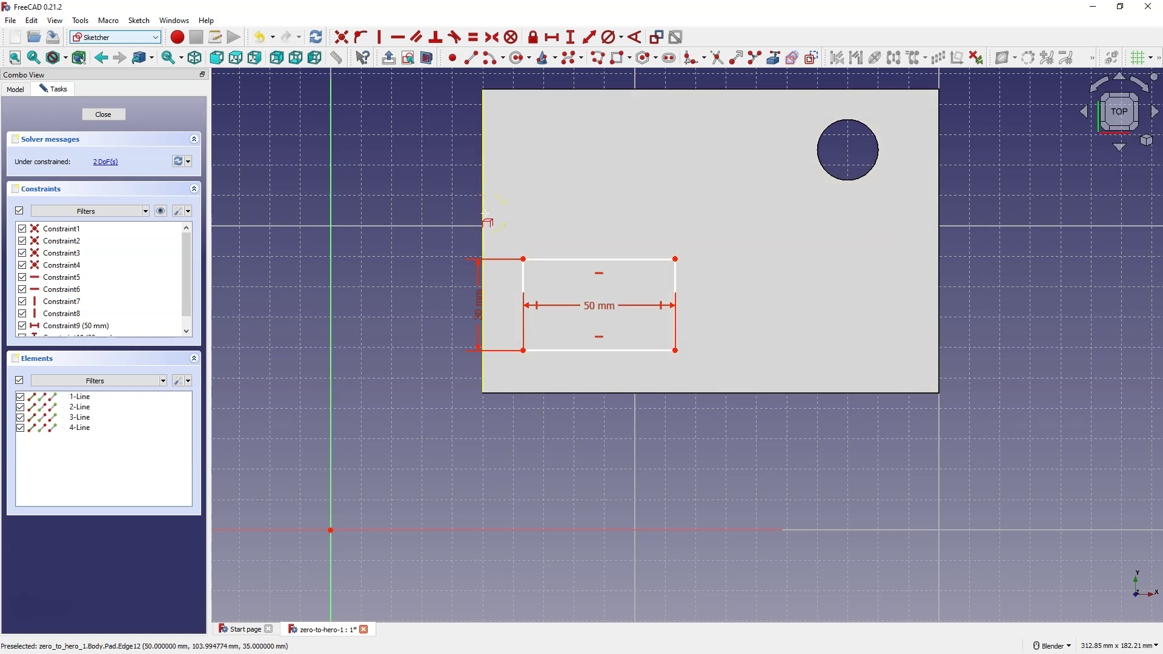
{"action": "left_click", "coordinate": [485, 214]}
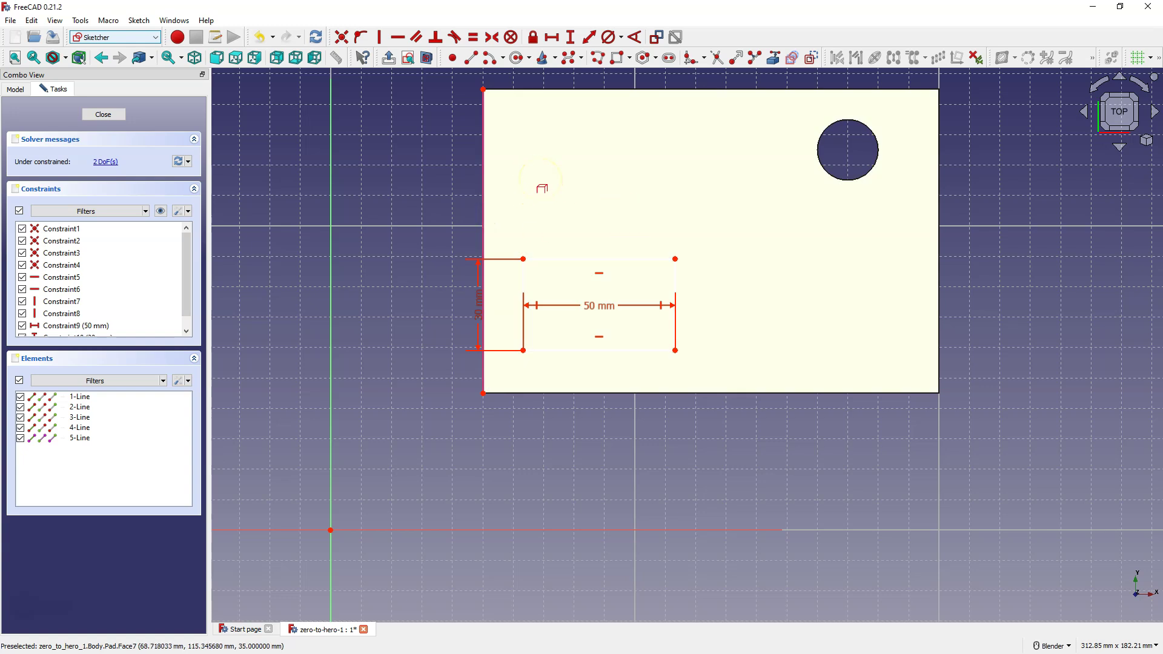
{"action": "right_click", "coordinate": [541, 181]}
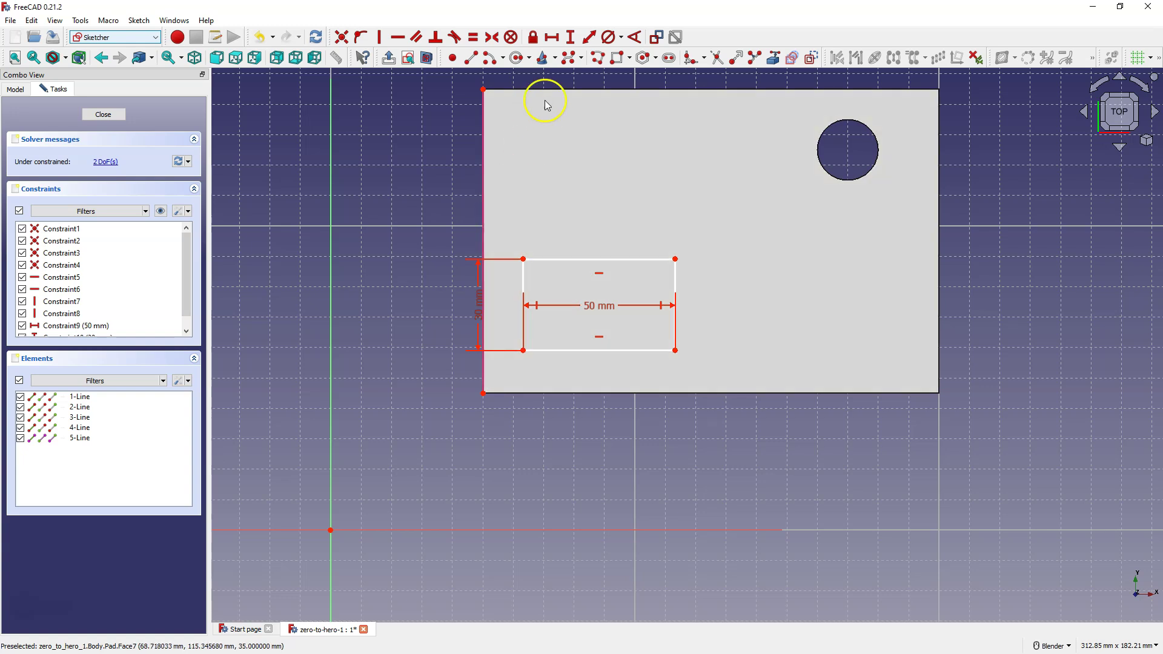
Constrain the horizontal distance between the rectangle's lower-left corner and the block's lower-left corner to 15 mm.
{"action": "left_click", "coordinate": [554, 40]}
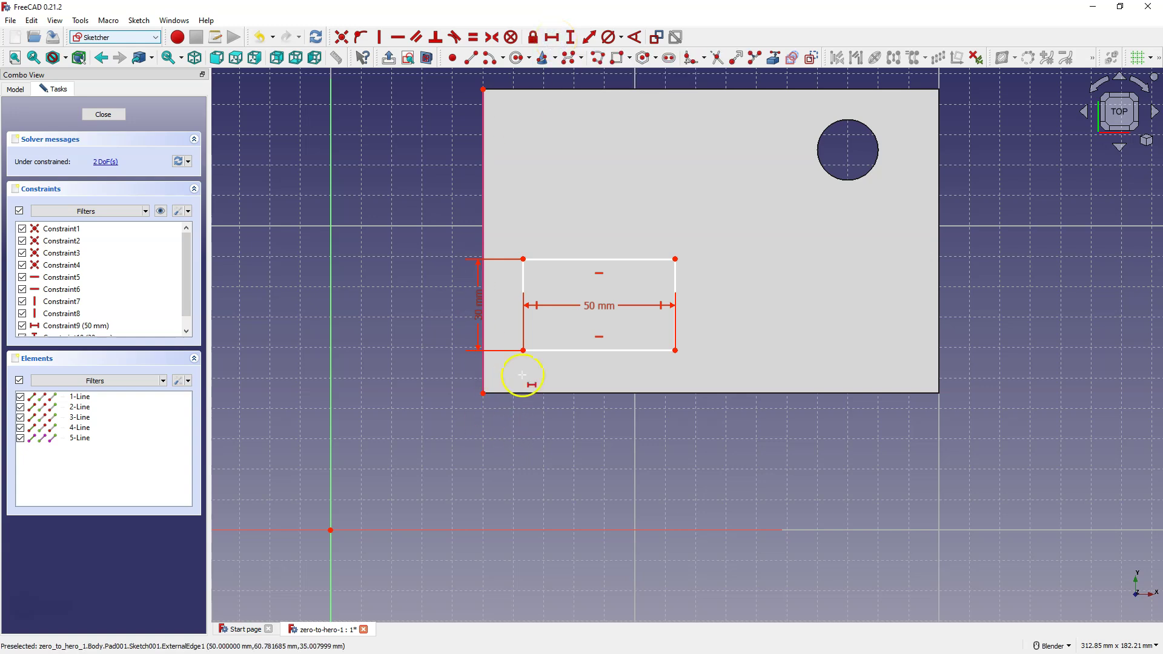
{"action": "left_click", "coordinate": [524, 350]}
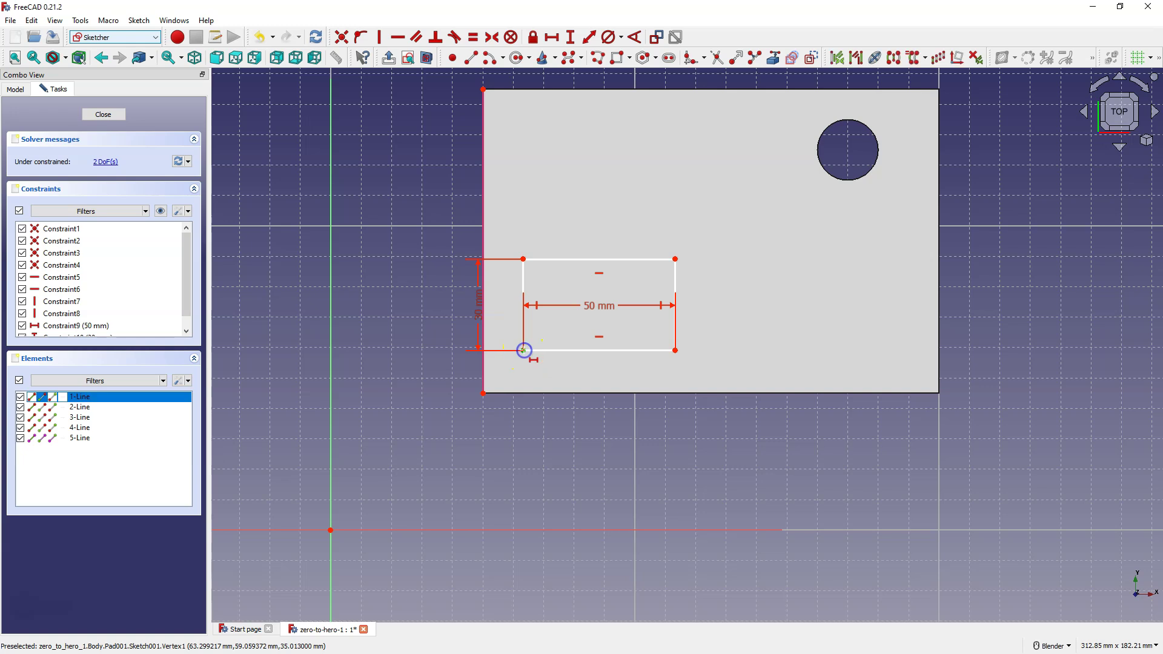
{"action": "left_click", "coordinate": [484, 393]}
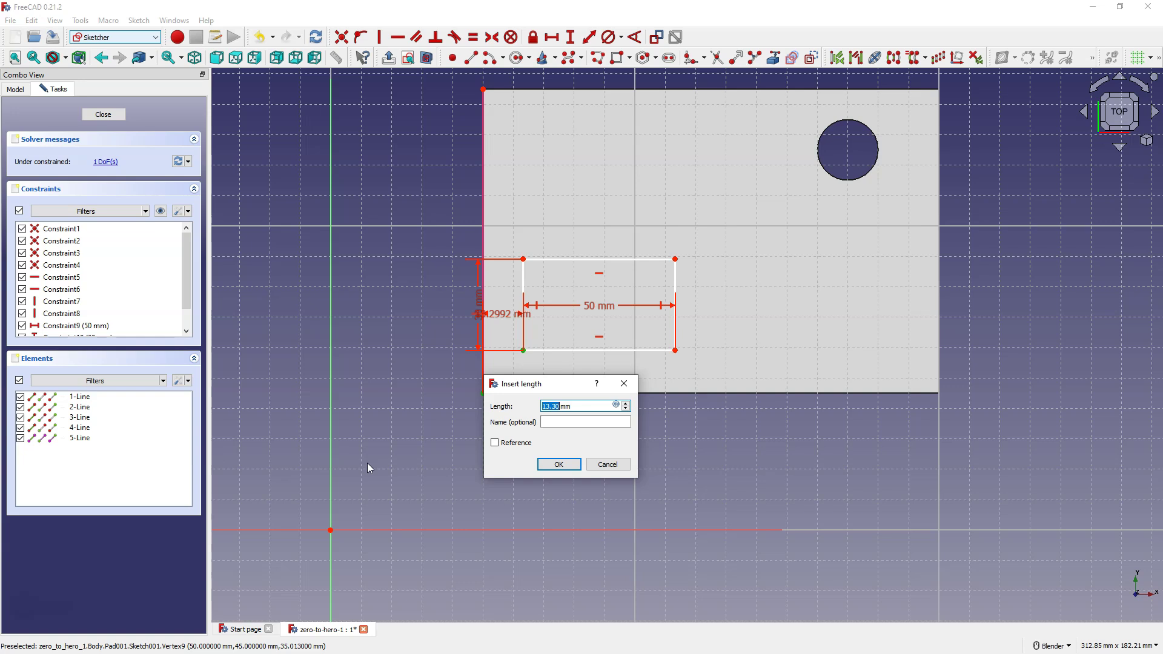
{"action": "type", "text": "15"}
{"action": "key", "text": "Return"}
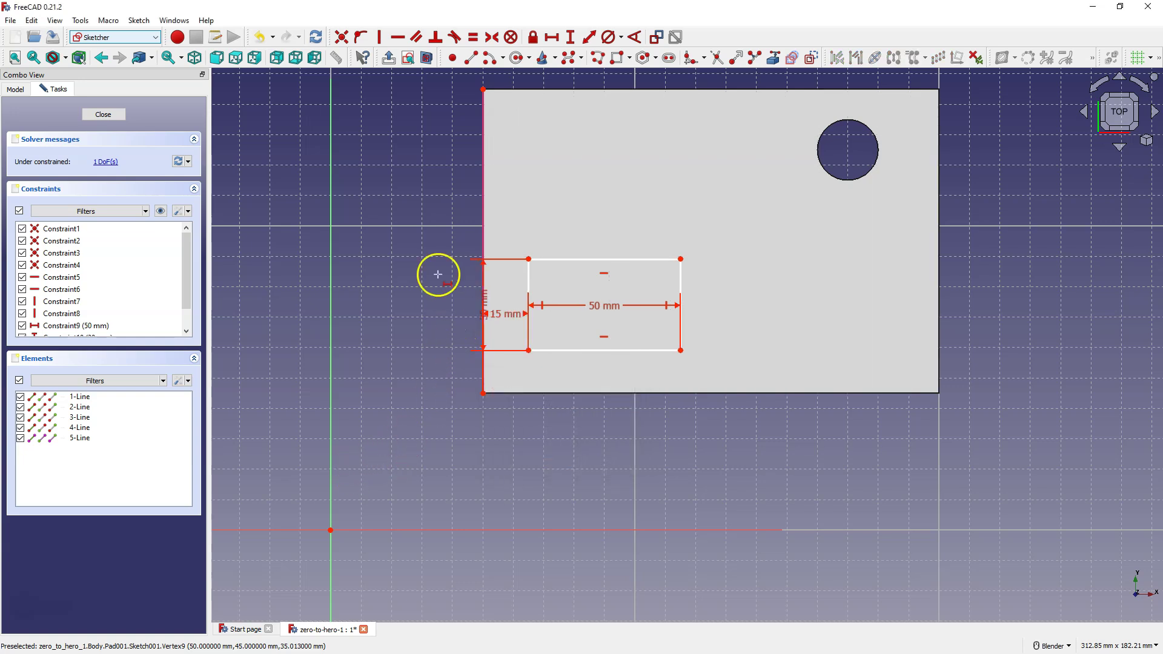
Constrain the vertical distance between the rectangle's lower-left corner and the block's lower-left corner to 20 mm, and close the sketch.
{"action": "left_click", "coordinate": [571, 38]}
{"action": "left_click", "coordinate": [531, 354]}
{"action": "left_click", "coordinate": [484, 393]}
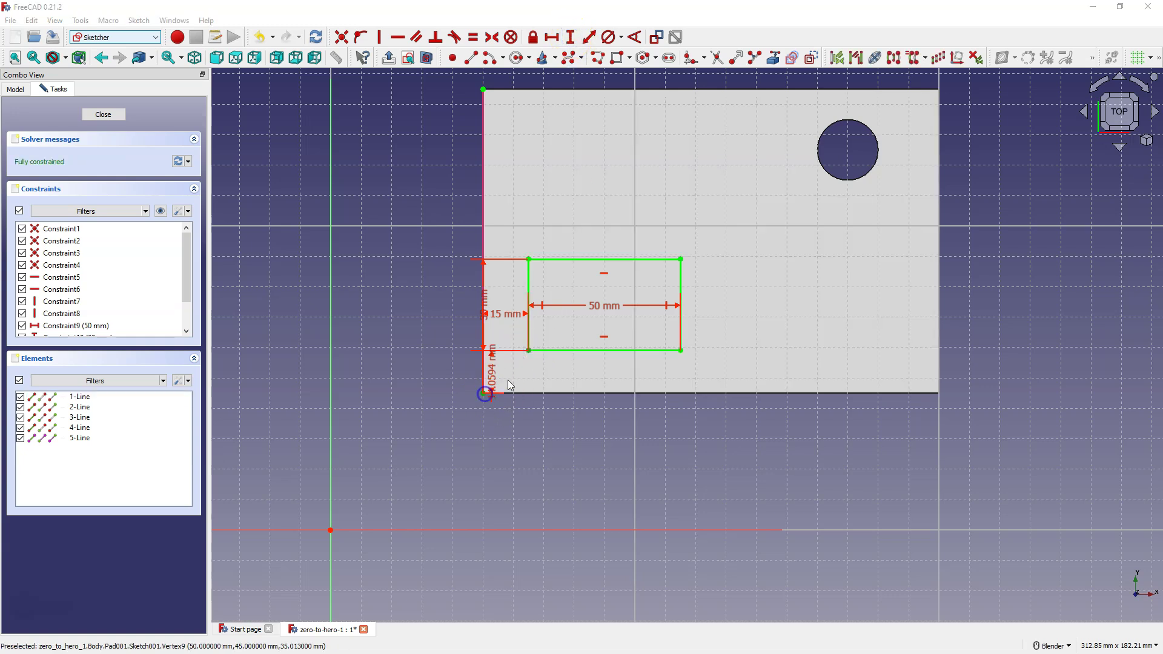
{"action": "type", "text": "20"}
{"action": "key", "text": "Return"}
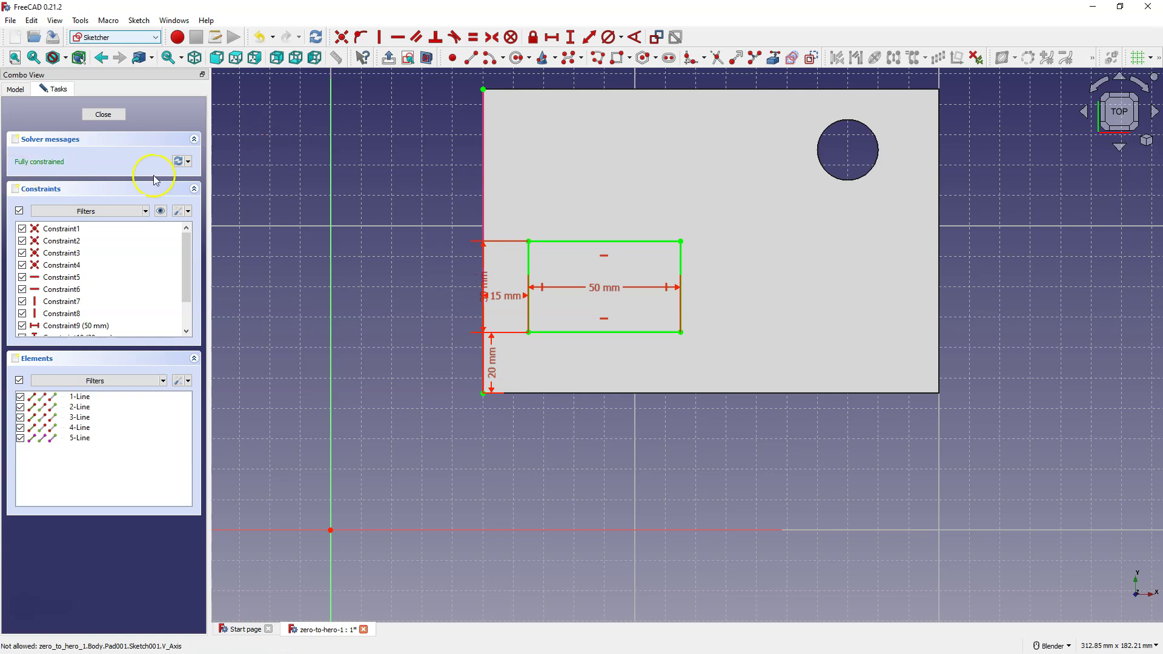
{"action": "left_click", "coordinate": [116, 117]}
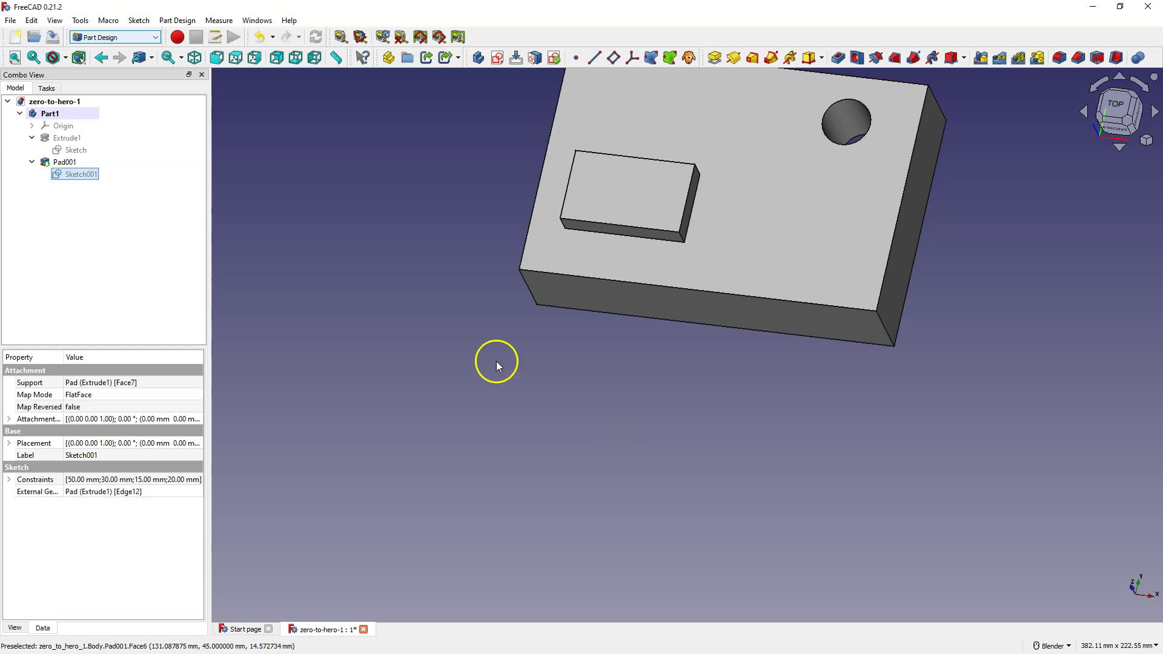
Edit the base block's sketch, set its vertical and horizontal offsets from the origin to 20 mm each, and close the sketch.
{"action": "left_click", "coordinate": [76, 150]}
{"action": "right_click", "coordinate": [84, 155]}
{"action": "left_click", "coordinate": [116, 159]}
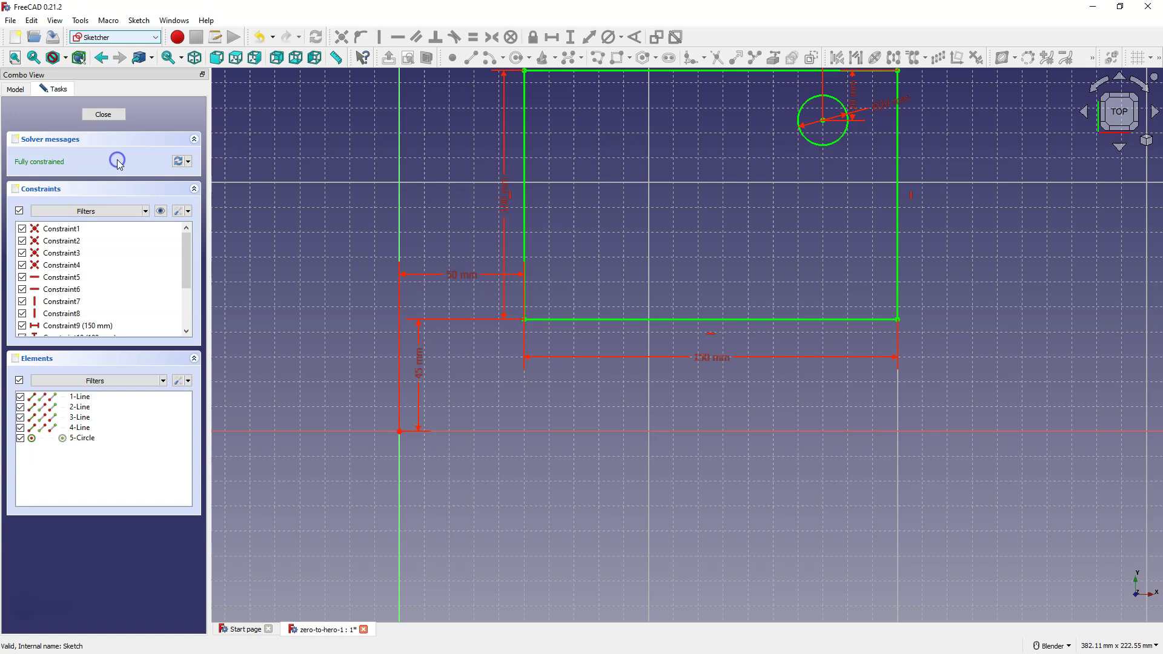
{"action": "double_click", "coordinate": [421, 365]}
{"action": "type", "text": "20"}
{"action": "left_click", "coordinate": [512, 427]}
{"action": "double_click", "coordinate": [467, 336]}
{"action": "type", "text": "20"}
{"action": "key", "text": "Return"}
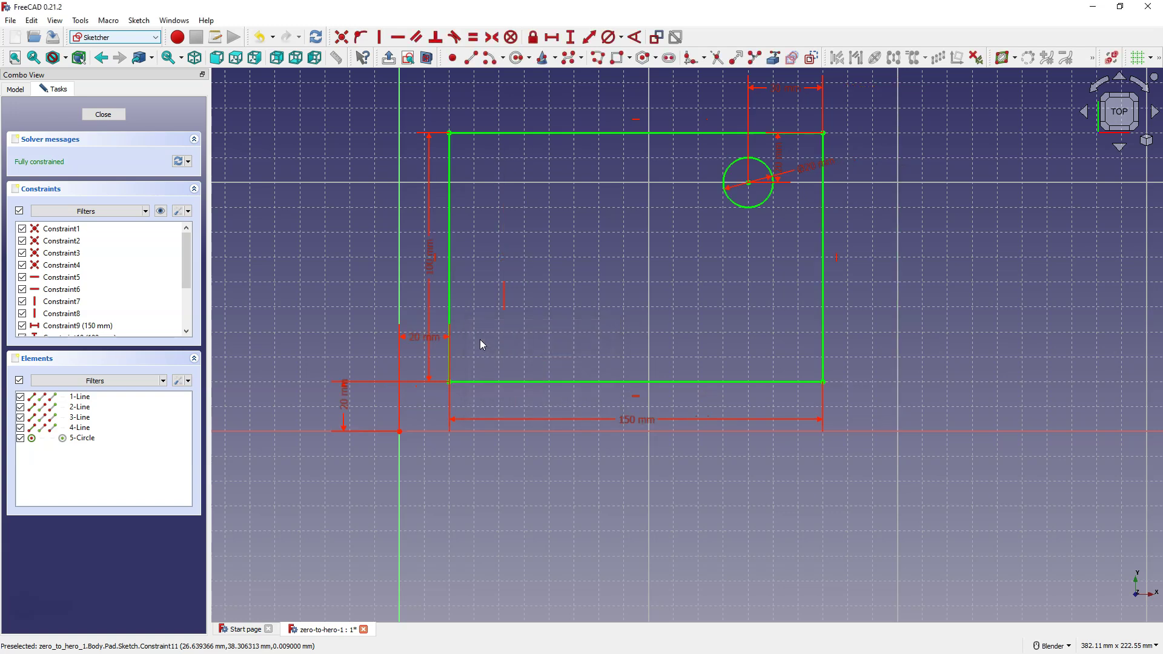
{"action": "left_click", "coordinate": [103, 114]}
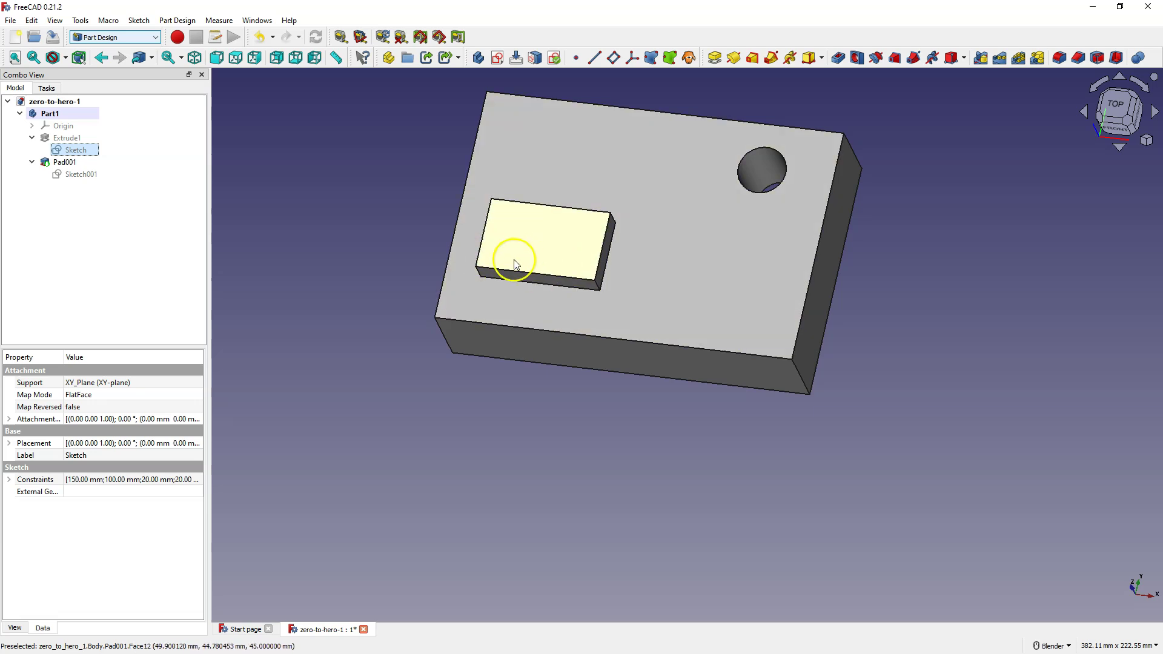
Edit the base block's sketch, set the rectangle's width to 200 mm and its height to 120 mm, and close the sketch.
{"action": "double_click", "coordinate": [78, 155]}
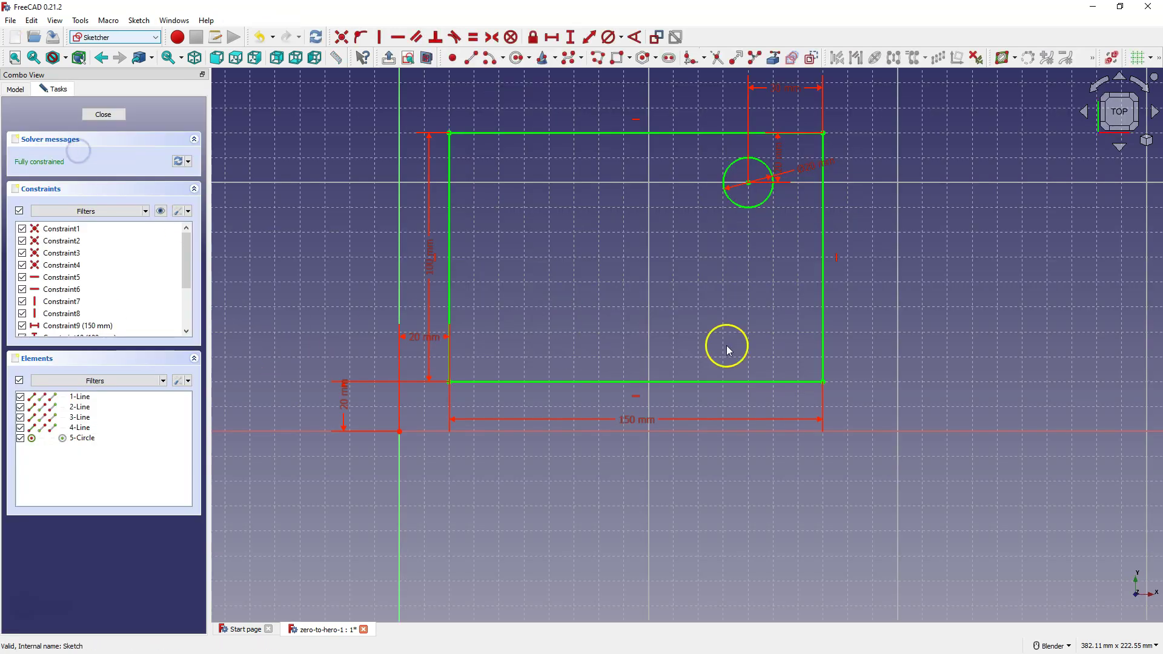
{"action": "double_click", "coordinate": [637, 419]}
{"action": "type", "text": "200"}
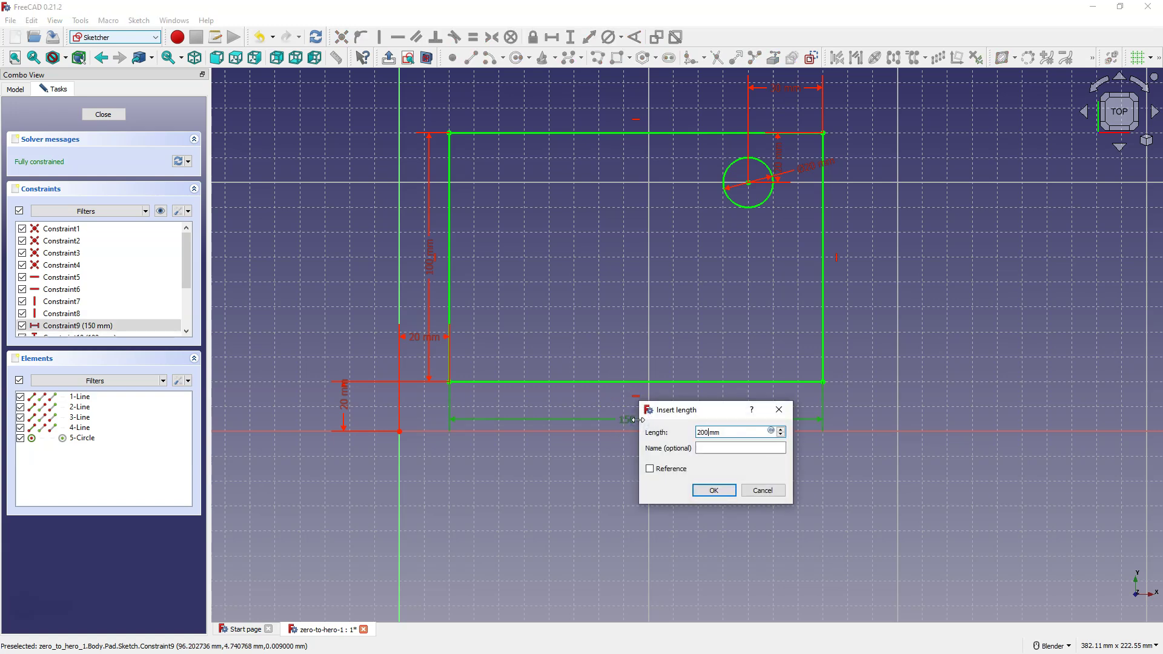
{"action": "key", "text": "Return"}
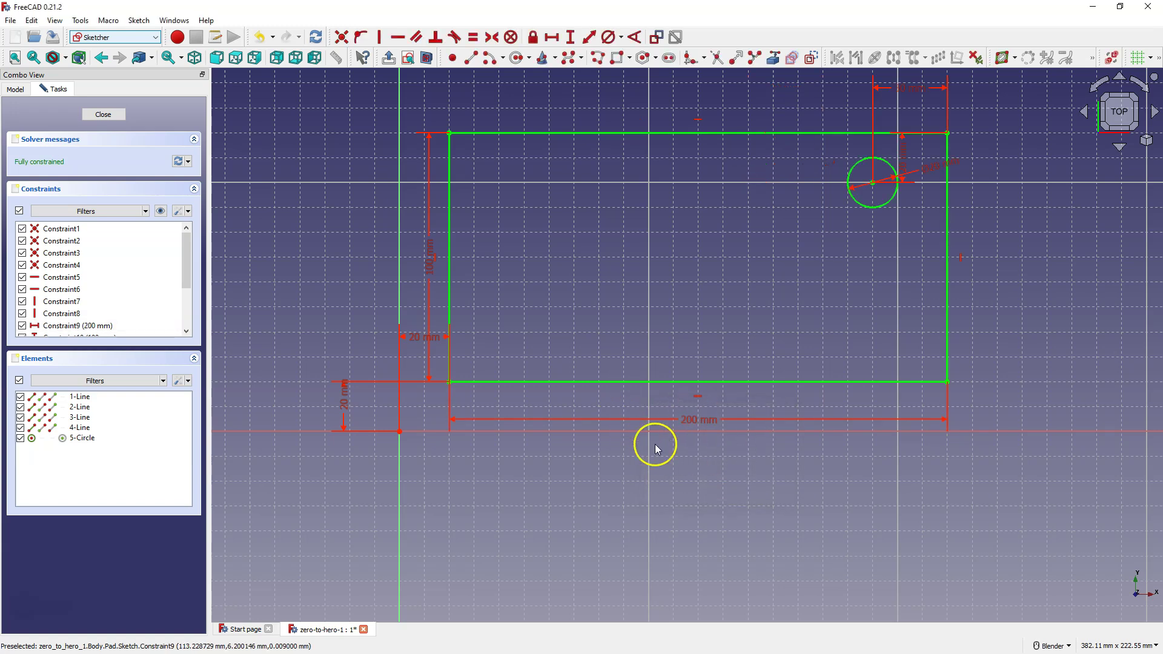
{"action": "double_click", "coordinate": [429, 261]}
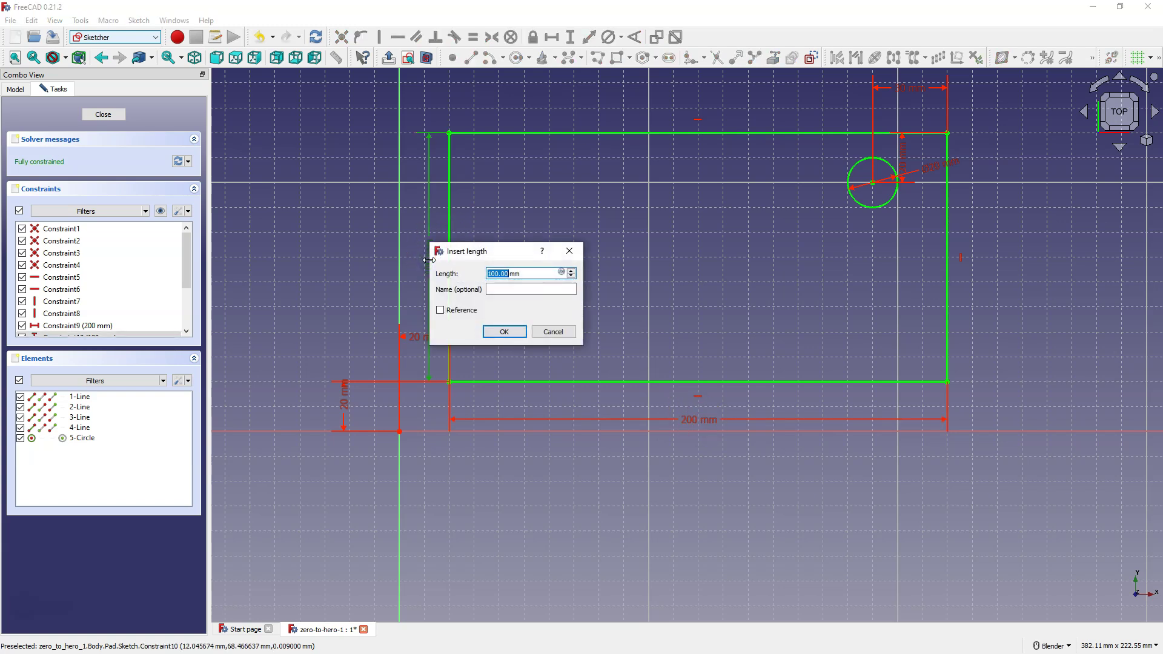
{"action": "type", "text": "120"}
{"action": "key", "text": "Return"}
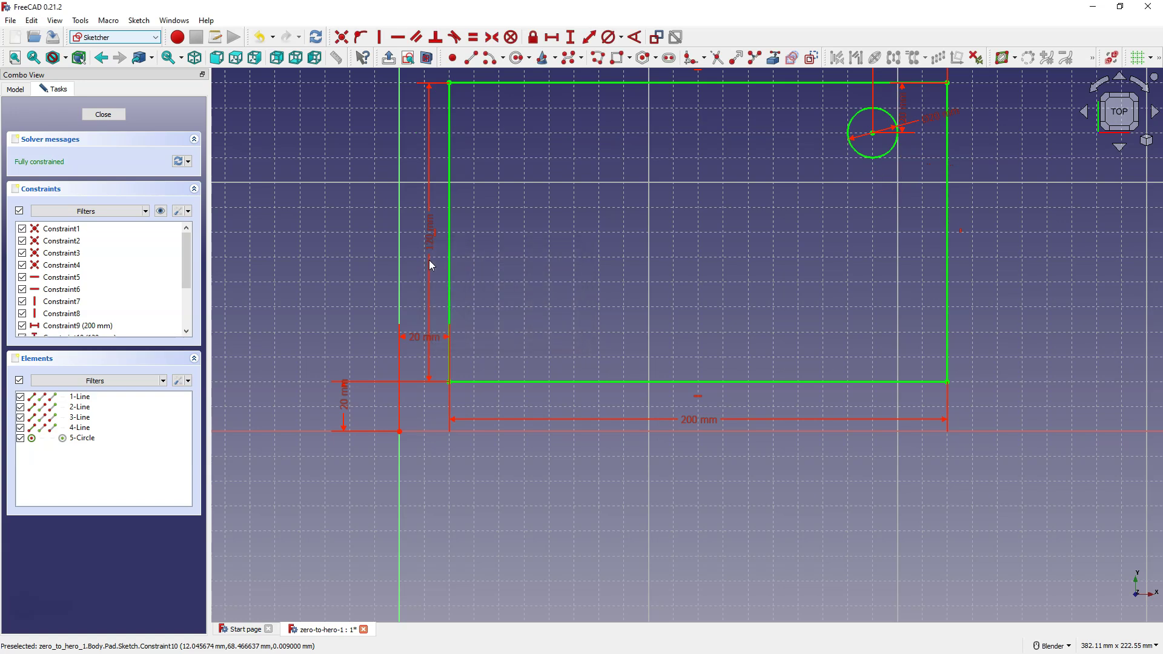
{"action": "left_click", "coordinate": [103, 114]}
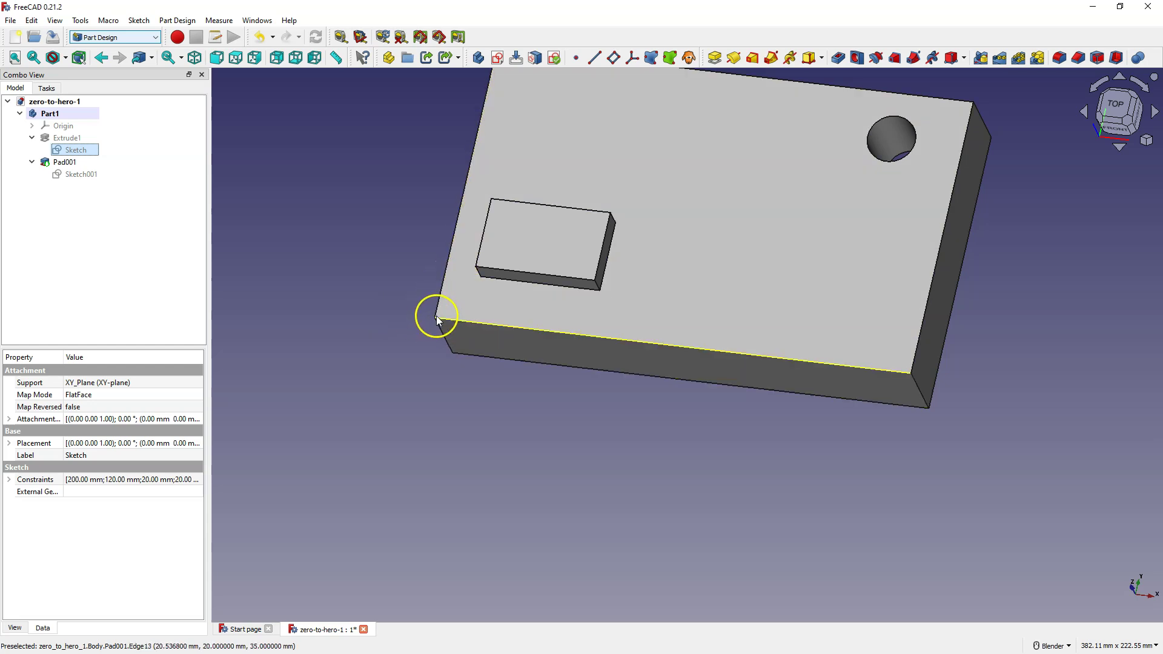
Examine how the pad sits relative to the block's front and left edges by selecting those edges and the top faces.
{"action": "left_click", "coordinate": [488, 323]}
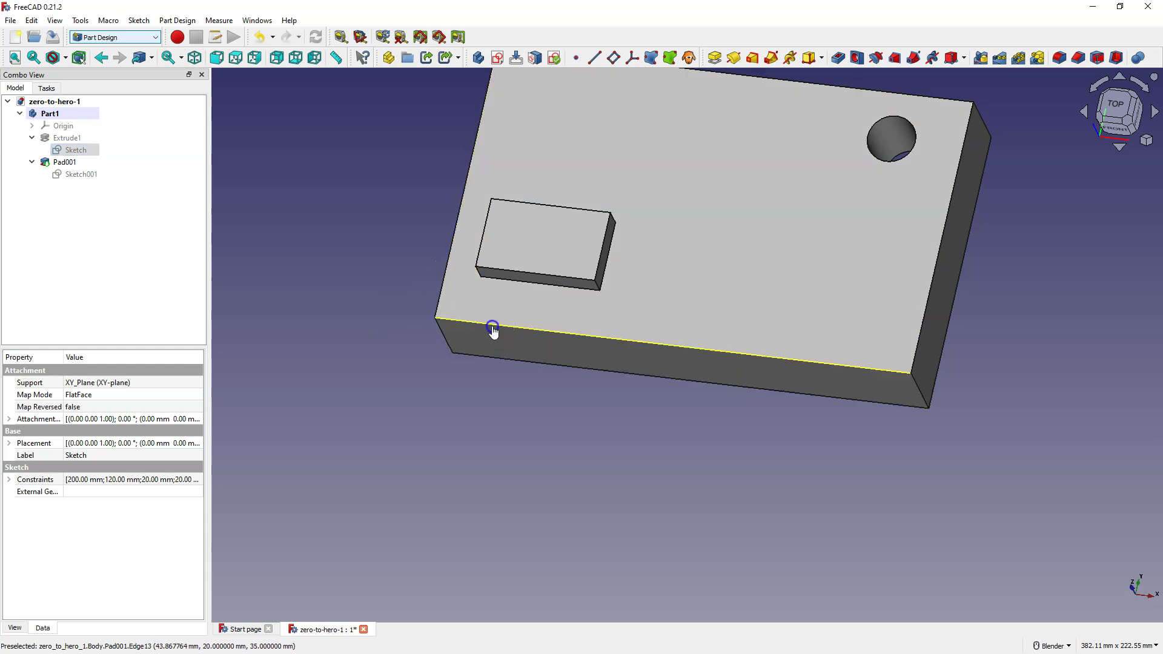
{"action": "left_click", "coordinate": [446, 264]}
{"action": "left_click", "coordinate": [446, 265]}
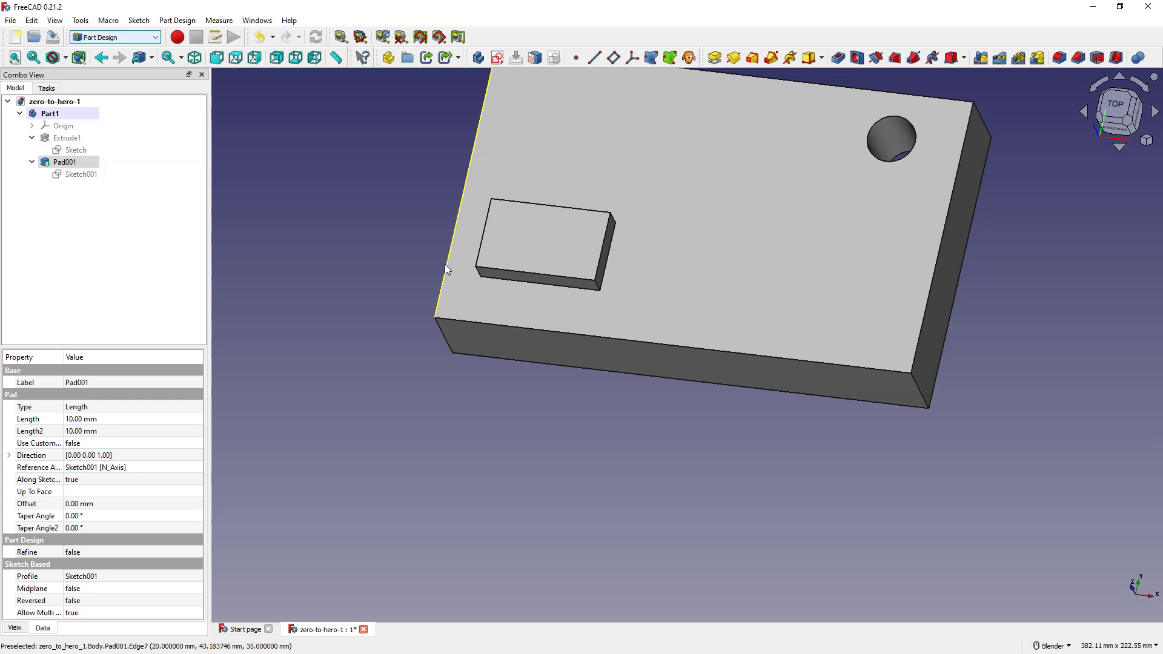
{"action": "left_click", "coordinate": [453, 276]}
{"action": "mouse_move", "coordinate": [676, 293]}
{"action": "left_mouse_down"}
{"action": "mouse_move", "coordinate": [720, 315]}
{"action": "mouse_move", "coordinate": [653, 323]}
{"action": "left_mouse_up"}
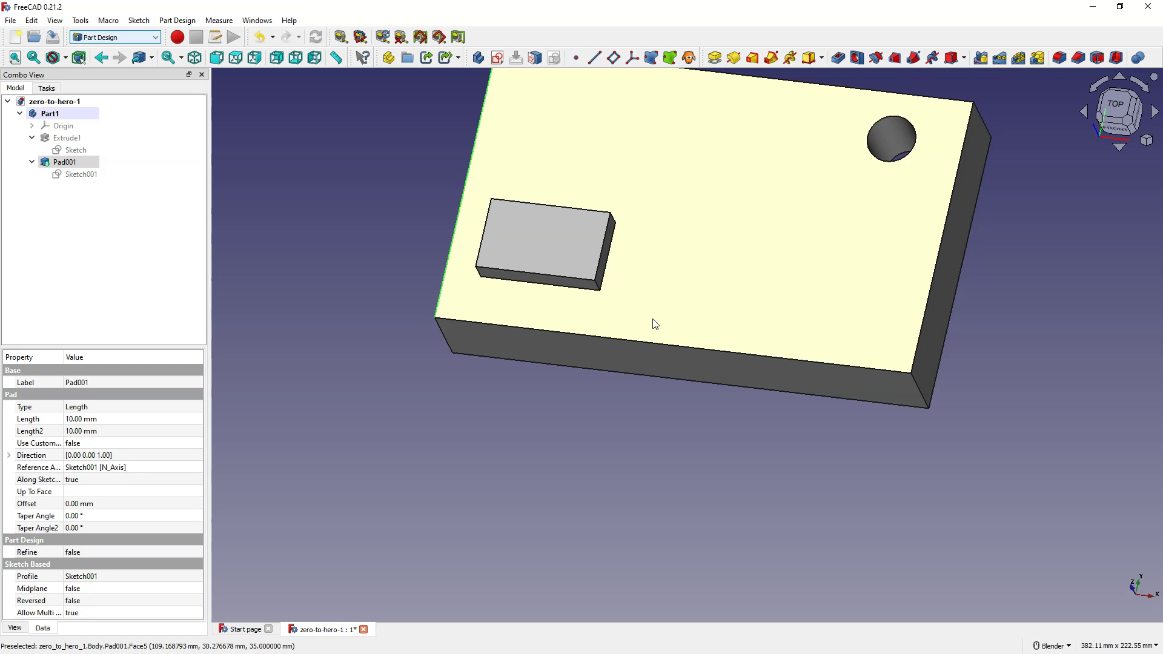
{"action": "left_click", "coordinate": [548, 258]}
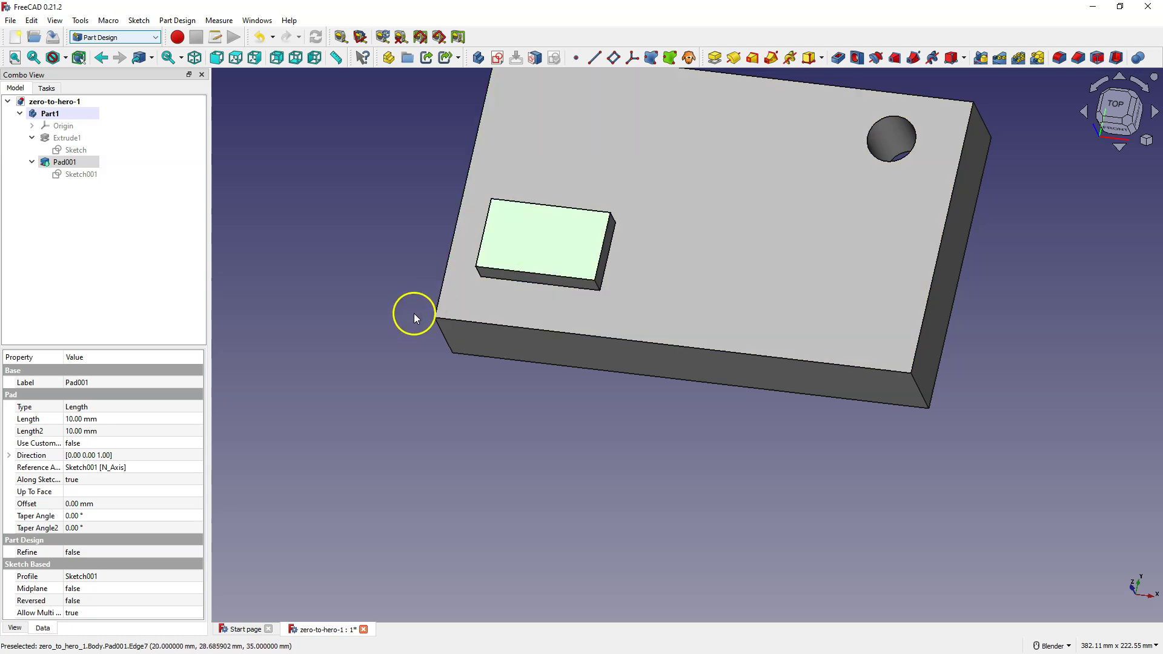
{"action": "left_click", "coordinate": [496, 325]}
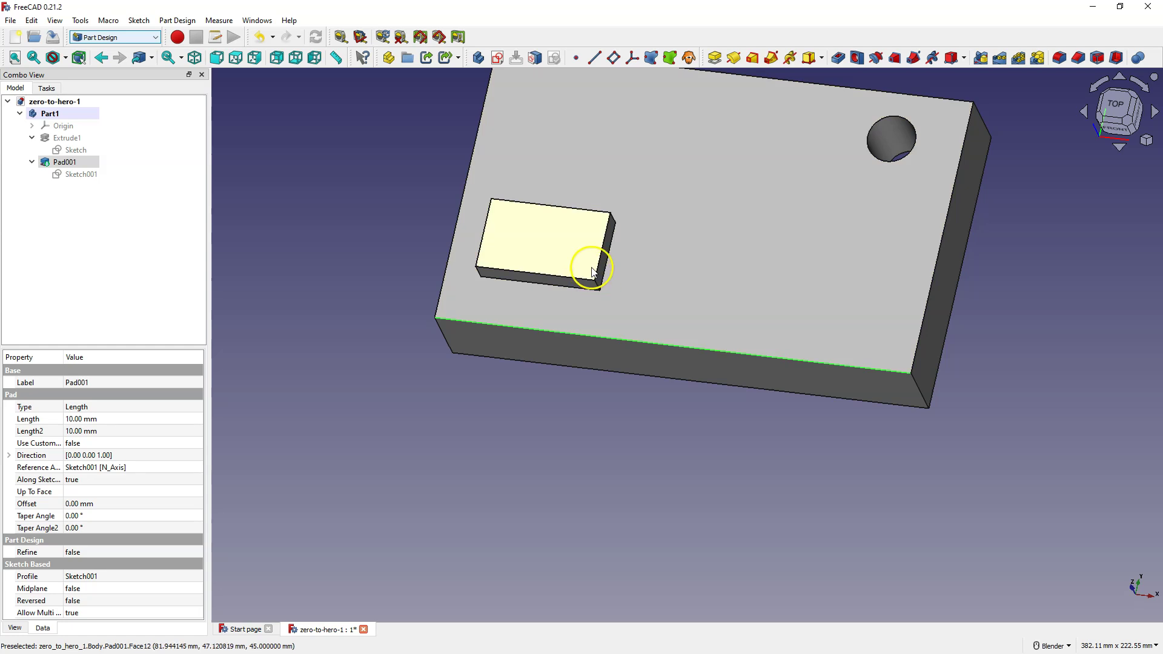
{"action": "left_click", "coordinate": [695, 262]}
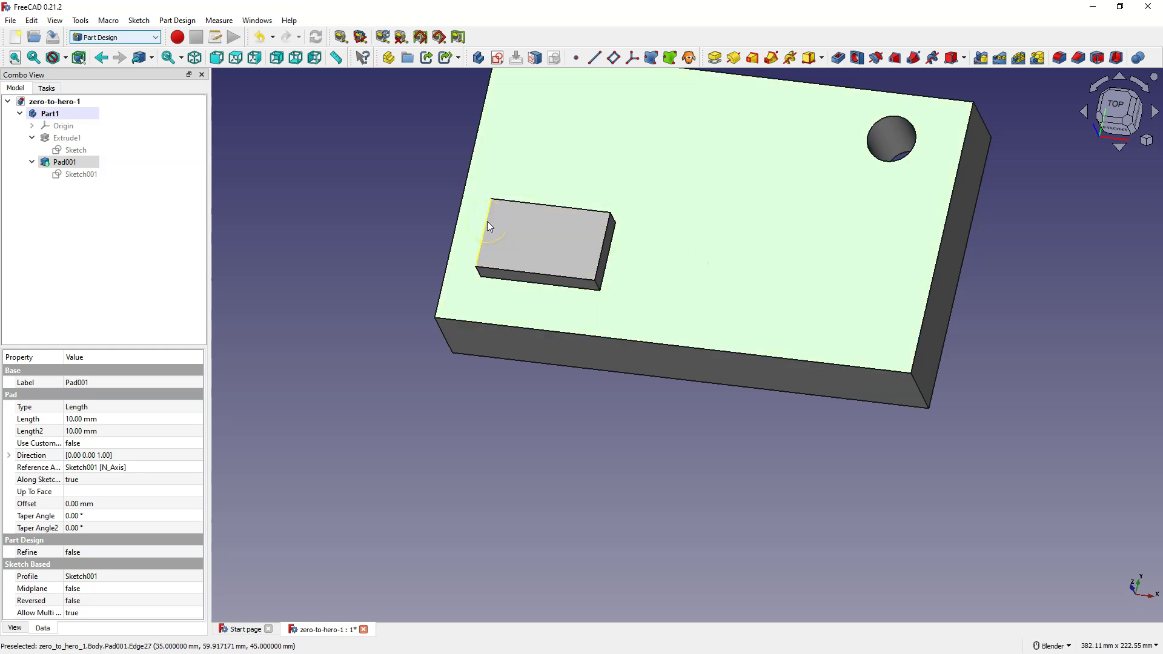
{"action": "left_click", "coordinate": [515, 236]}
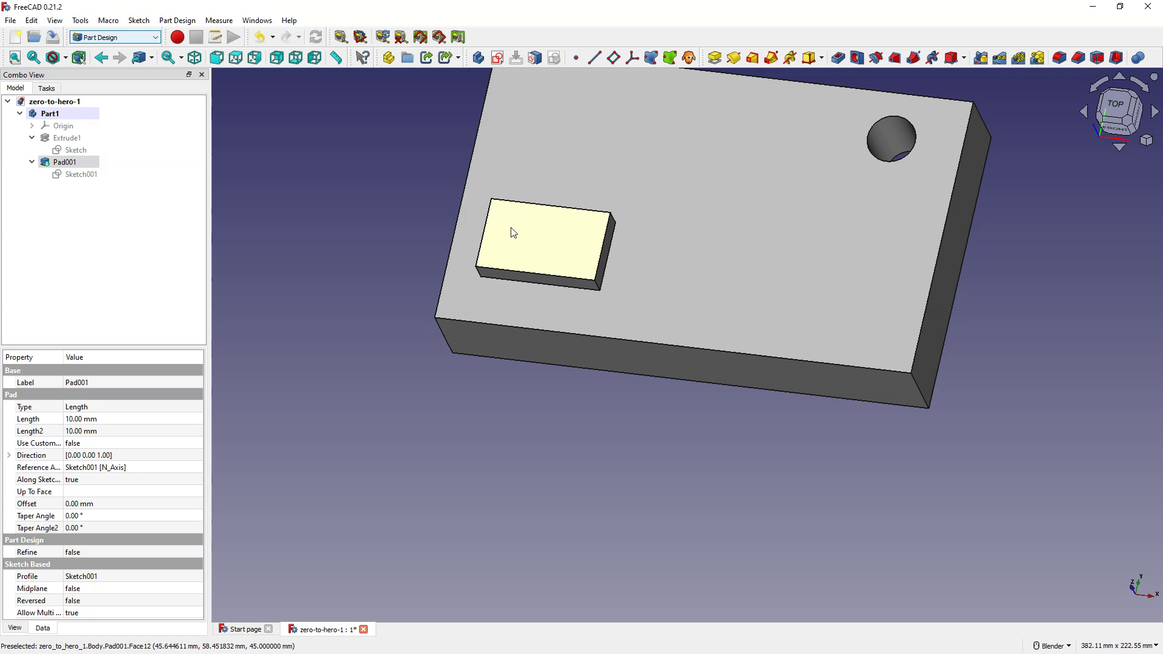
Create a new sketch on the small pad's top face.
{"action": "left_click", "coordinate": [556, 246]}
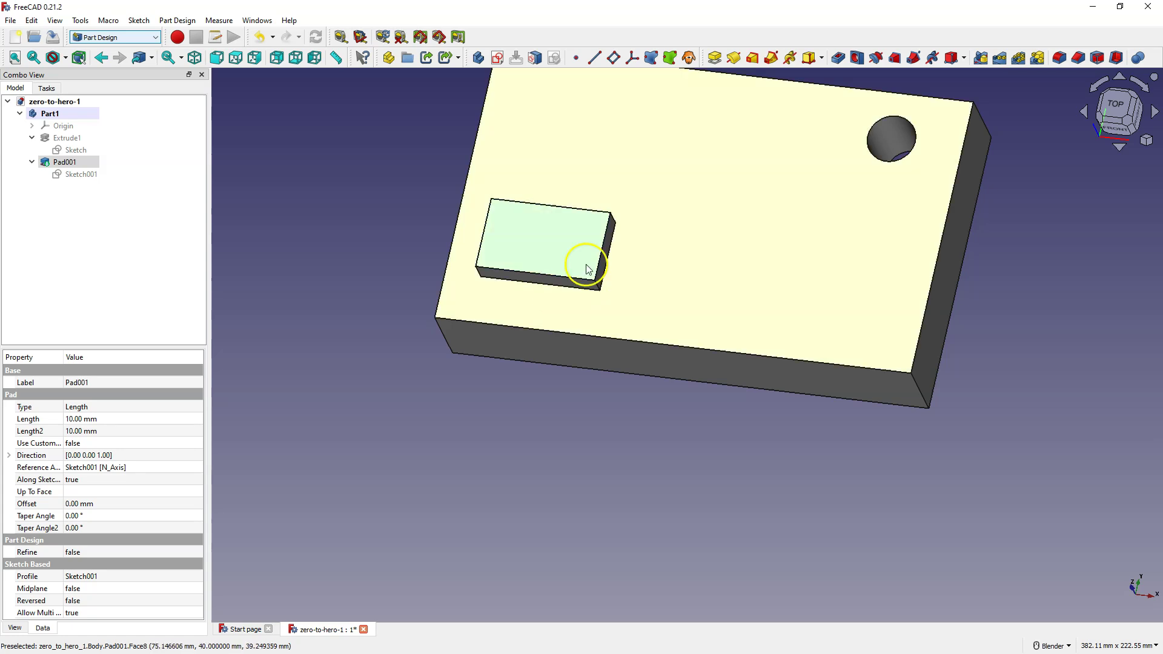
{"action": "left_click", "coordinate": [503, 61]}
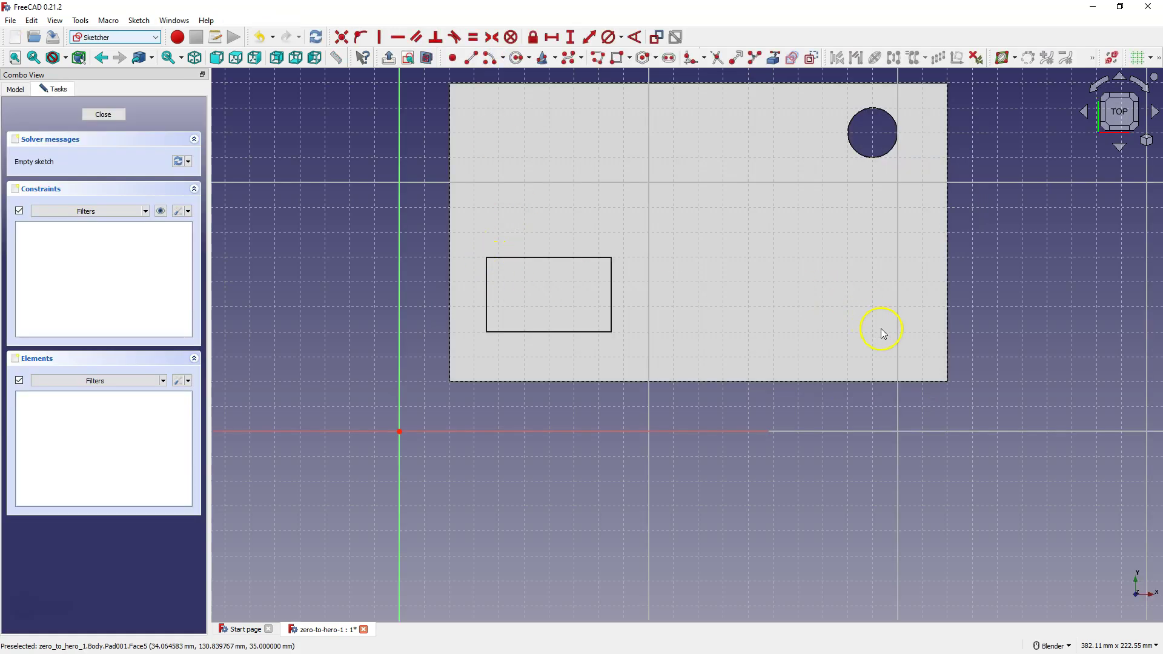
Sketch a circle about 19 mm in diameter near the middle of the small pad's top face.
{"action": "left_click", "coordinate": [517, 58]}
{"action": "left_click", "coordinate": [547, 299]}
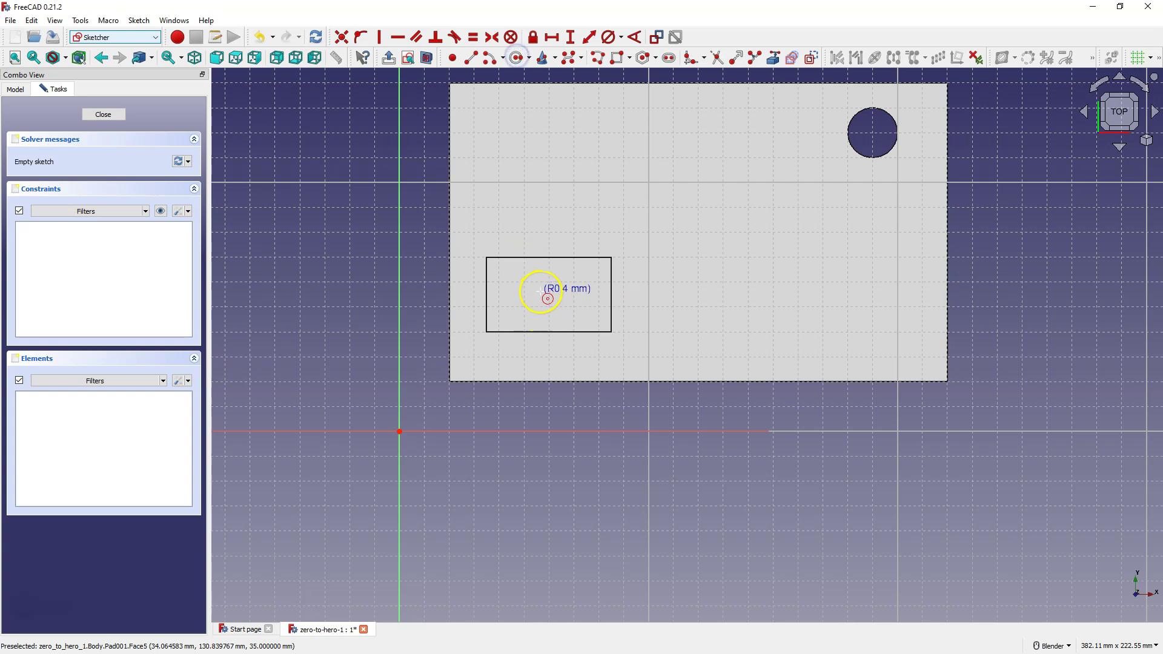
{"action": "left_click", "coordinate": [559, 306]}
{"action": "key", "text": "Escape"}
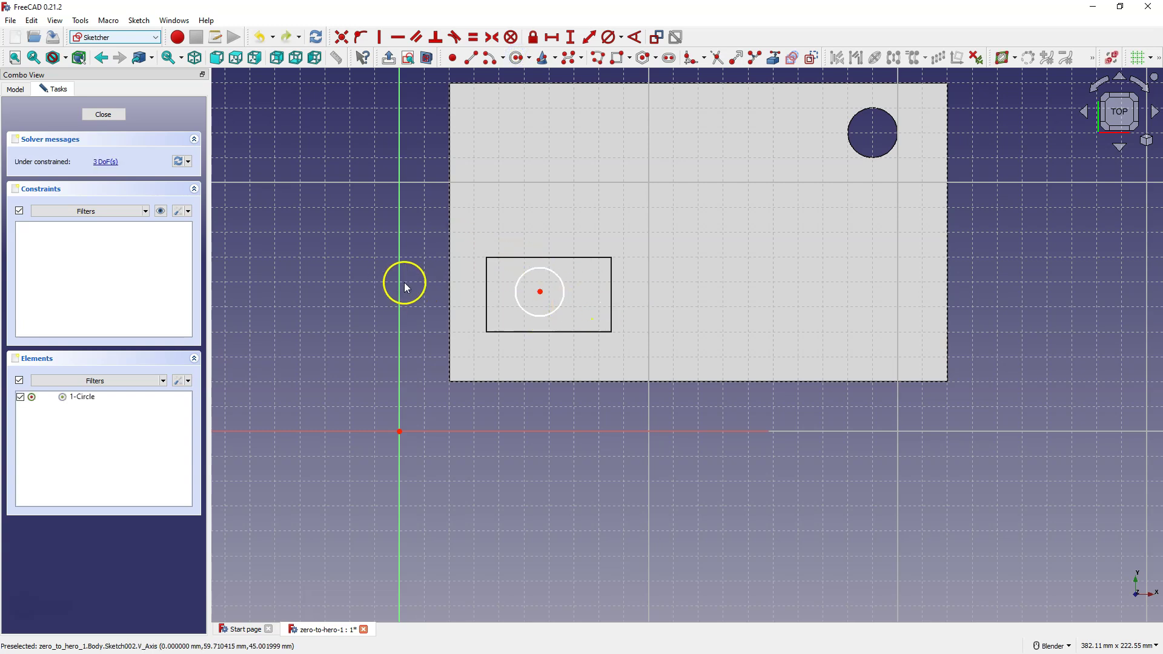
Close the circle sketch and pad it 10 mm.
{"action": "left_click", "coordinate": [104, 114]}
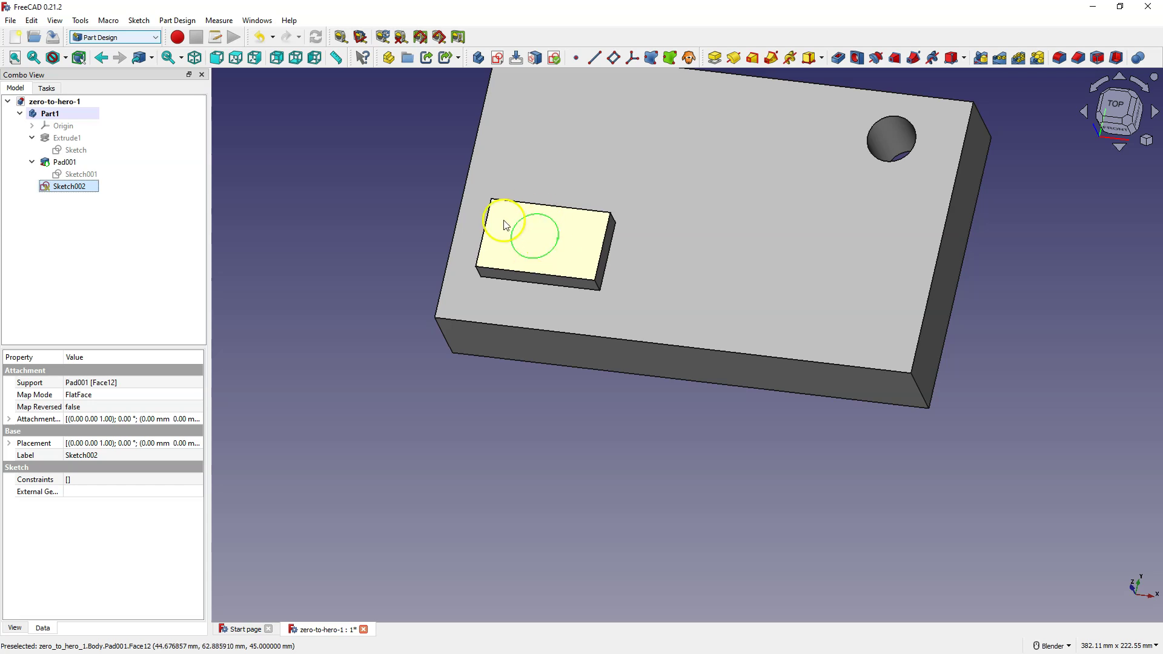
{"action": "left_click", "coordinate": [716, 59]}
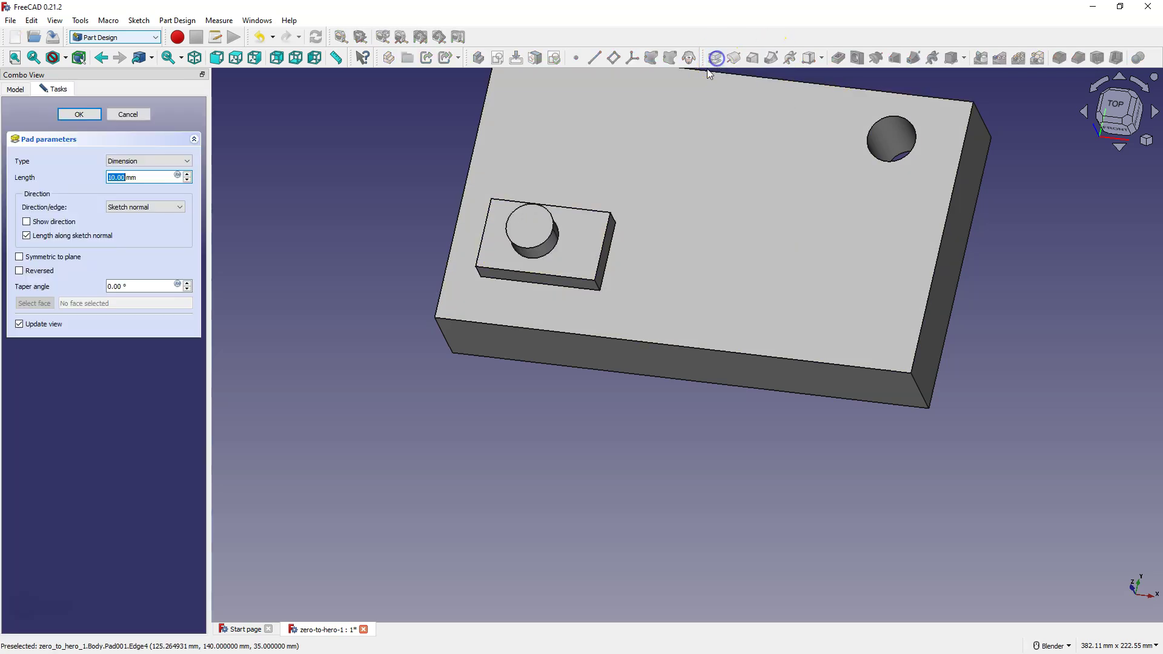
{"action": "left_click", "coordinate": [79, 115]}
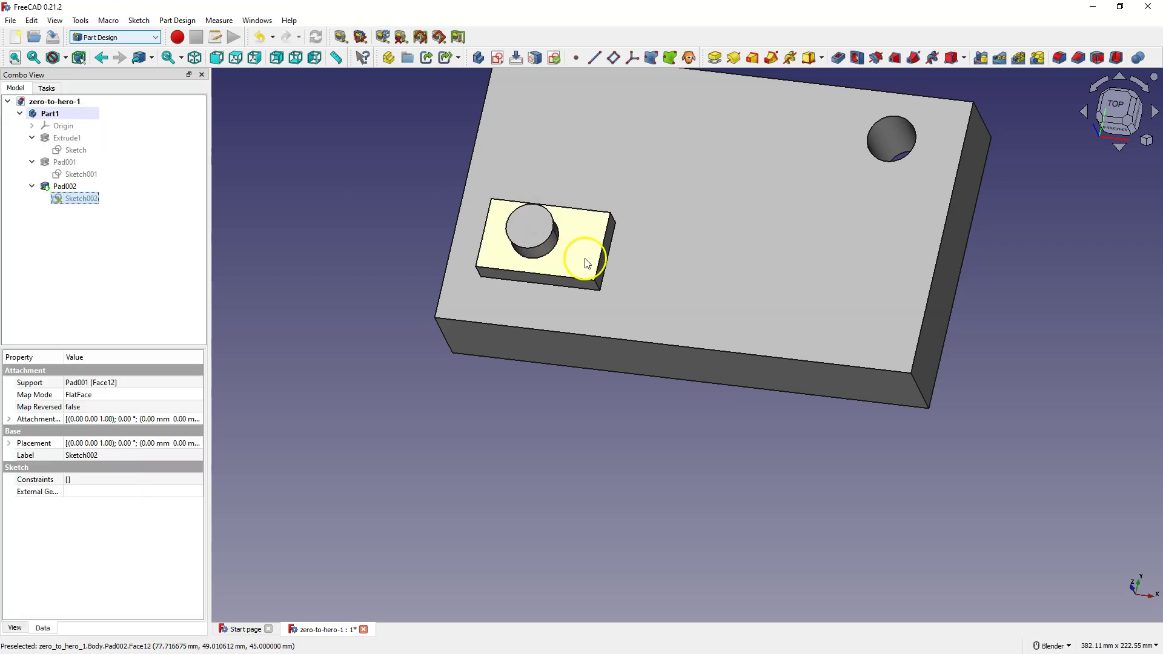
Reopen the cylinder's sketch and constrain the circle's diameter to 15 mm.
{"action": "double_click", "coordinate": [76, 198]}
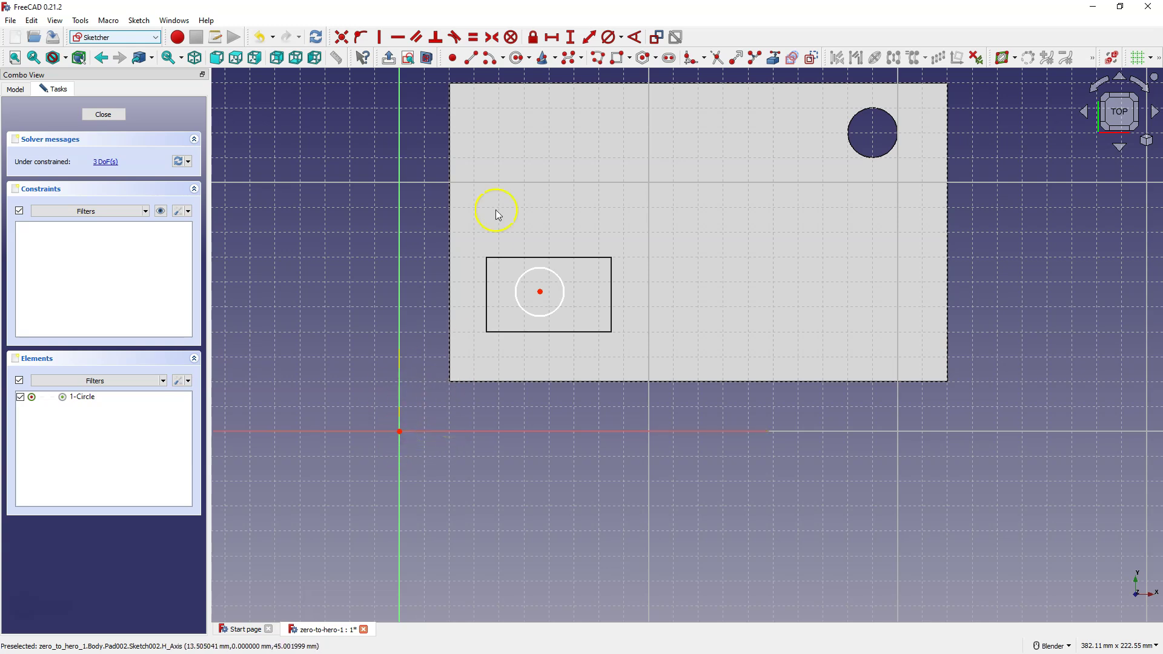
{"action": "left_click", "coordinate": [553, 273]}
{"action": "type", "text": "ko"}
{"action": "type", "text": "15"}
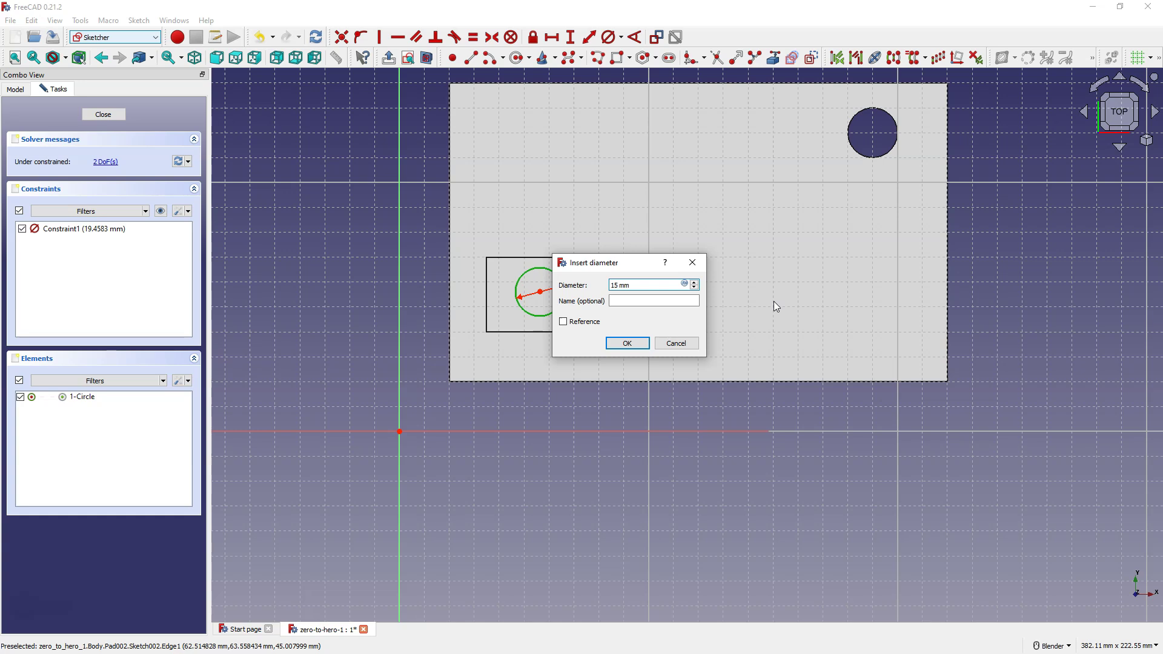
{"action": "key", "text": "Return"}
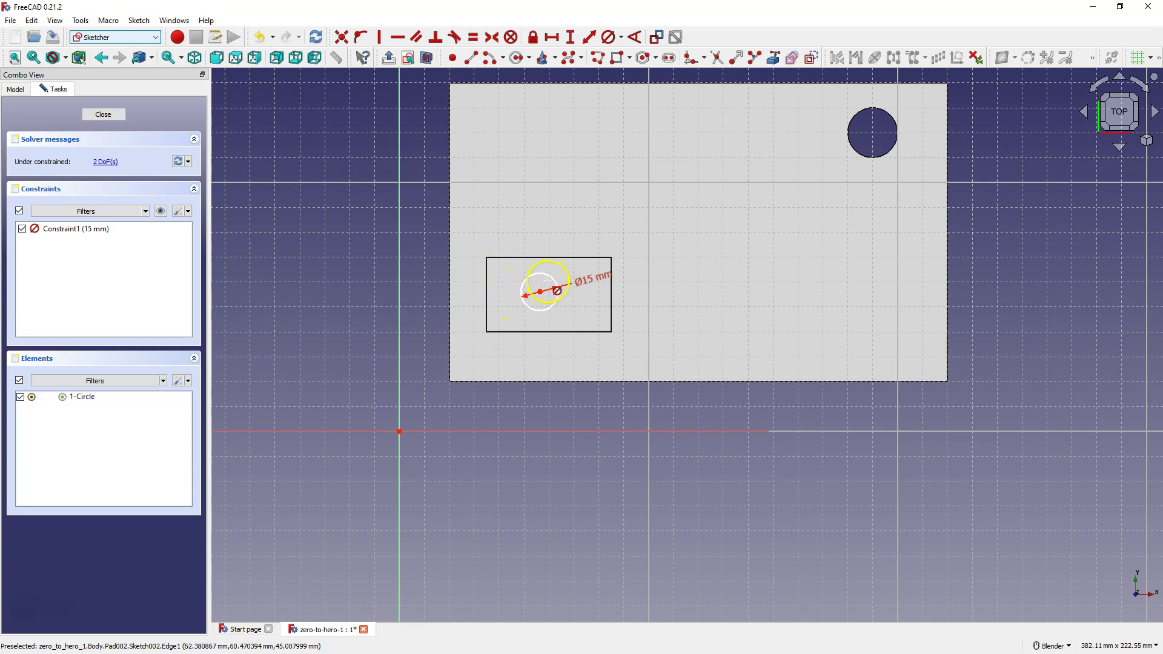
Link the small pad's left edge as external geometry and constrain the circle's centre 20 mm horizontally from that edge's lower endpoint.
{"action": "left_click", "coordinate": [778, 63]}
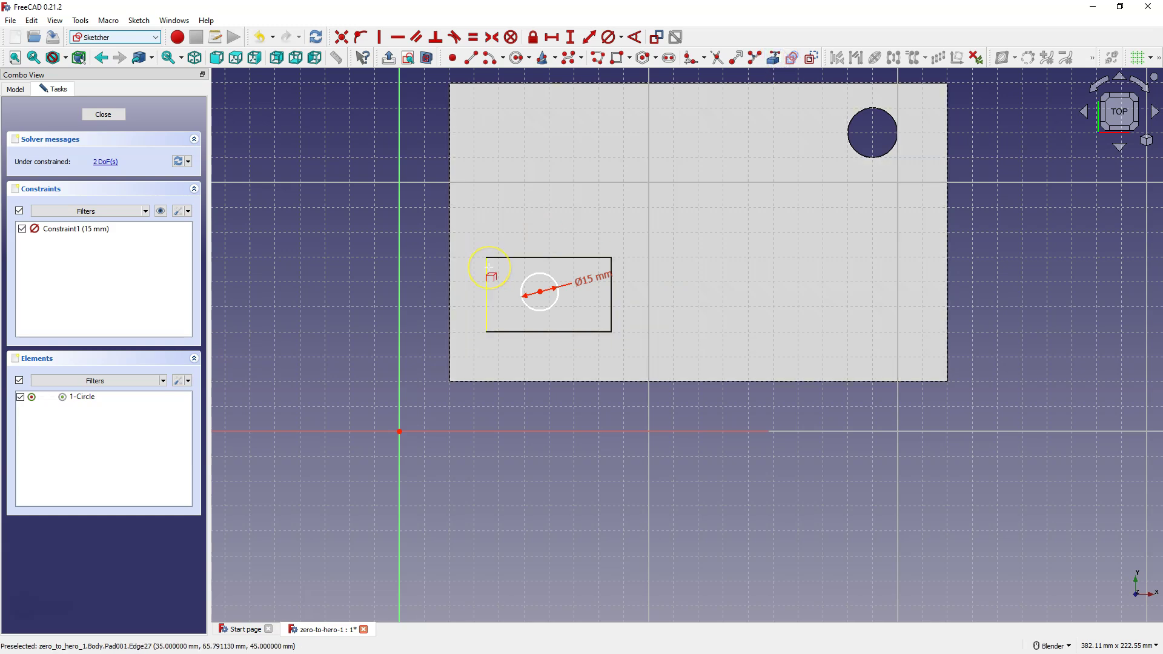
{"action": "left_click", "coordinate": [488, 267]}
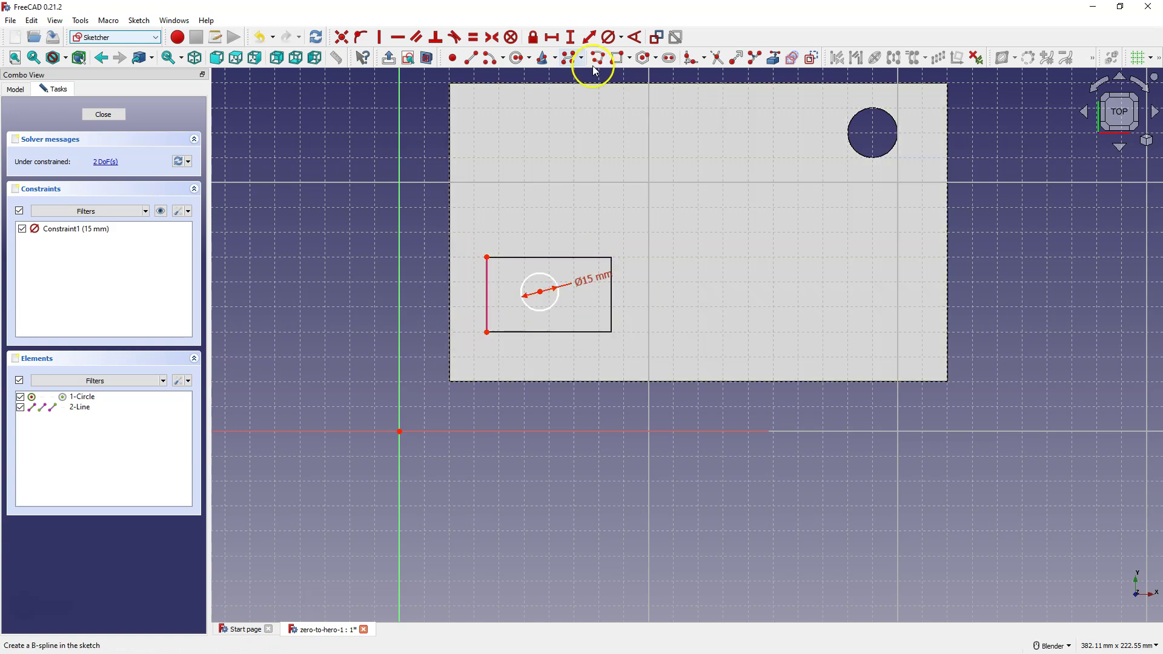
{"action": "left_click", "coordinate": [552, 37]}
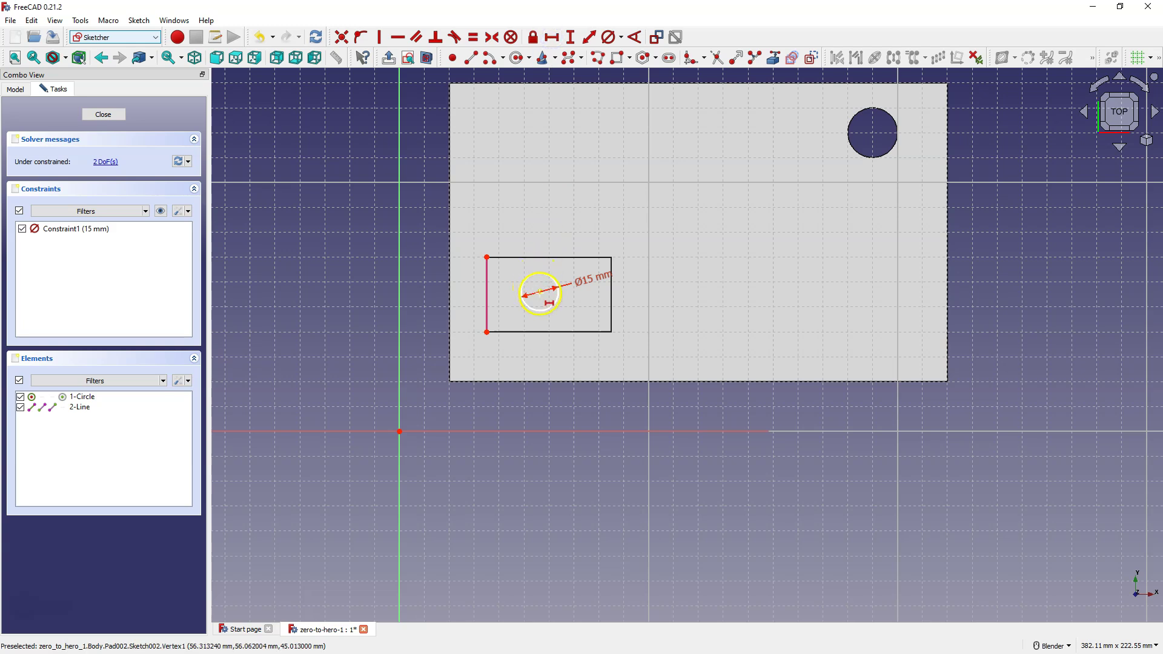
{"action": "left_click", "coordinate": [540, 293]}
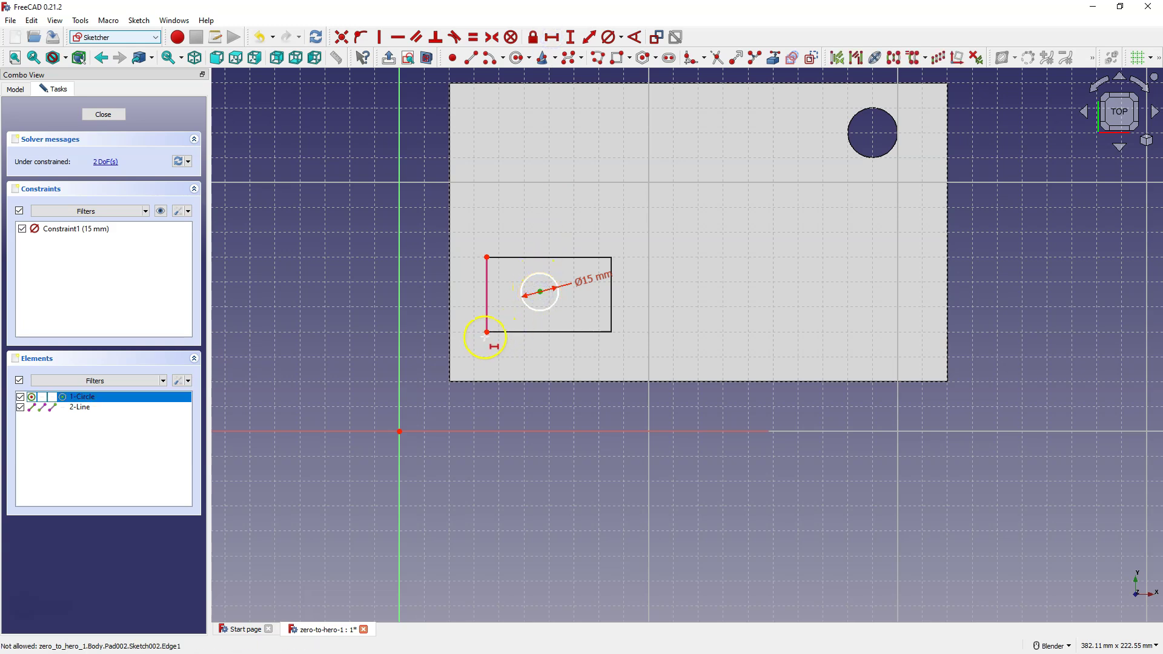
{"action": "left_click", "coordinate": [486, 332]}
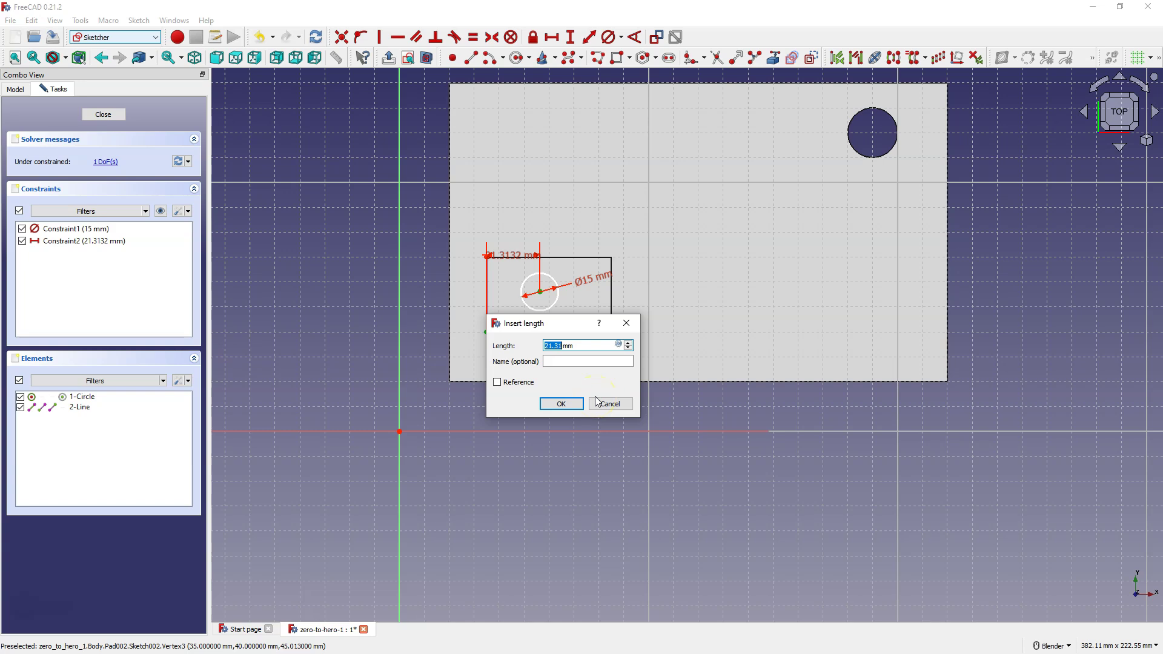
{"action": "type", "text": "20"}
{"action": "key", "text": "Return"}
Constrain the circle's centre 10 mm vertically from the linked edge's lower endpoint and close the sketch.
{"action": "left_click", "coordinate": [570, 37]}
{"action": "left_click", "coordinate": [537, 291]}
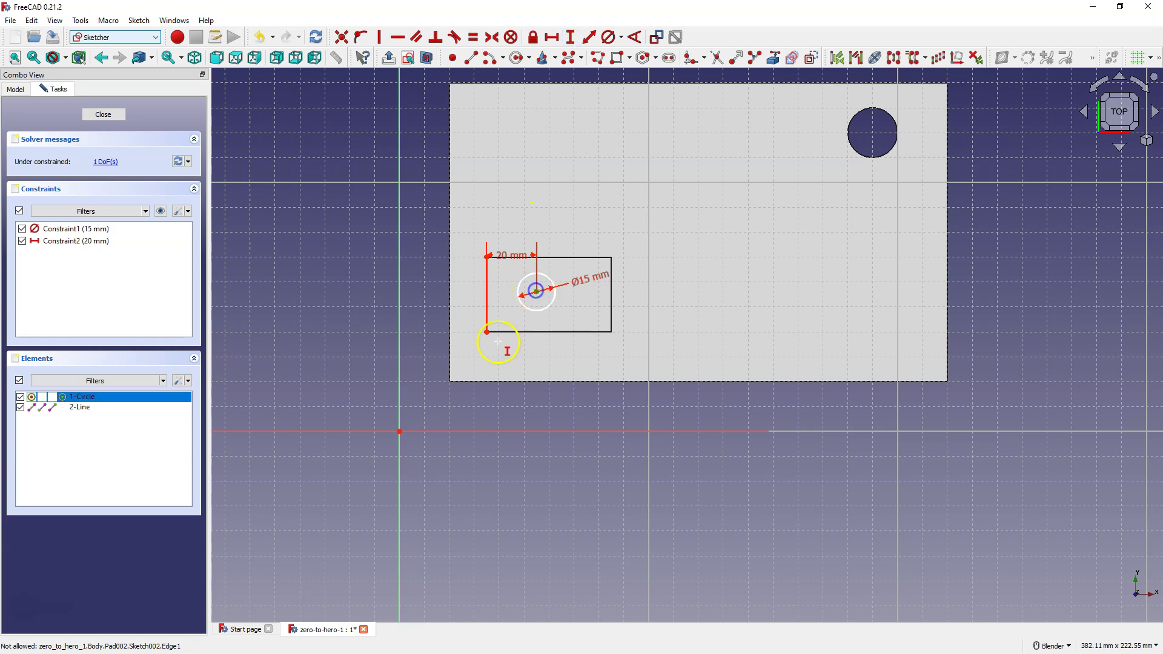
{"action": "left_click", "coordinate": [487, 332]}
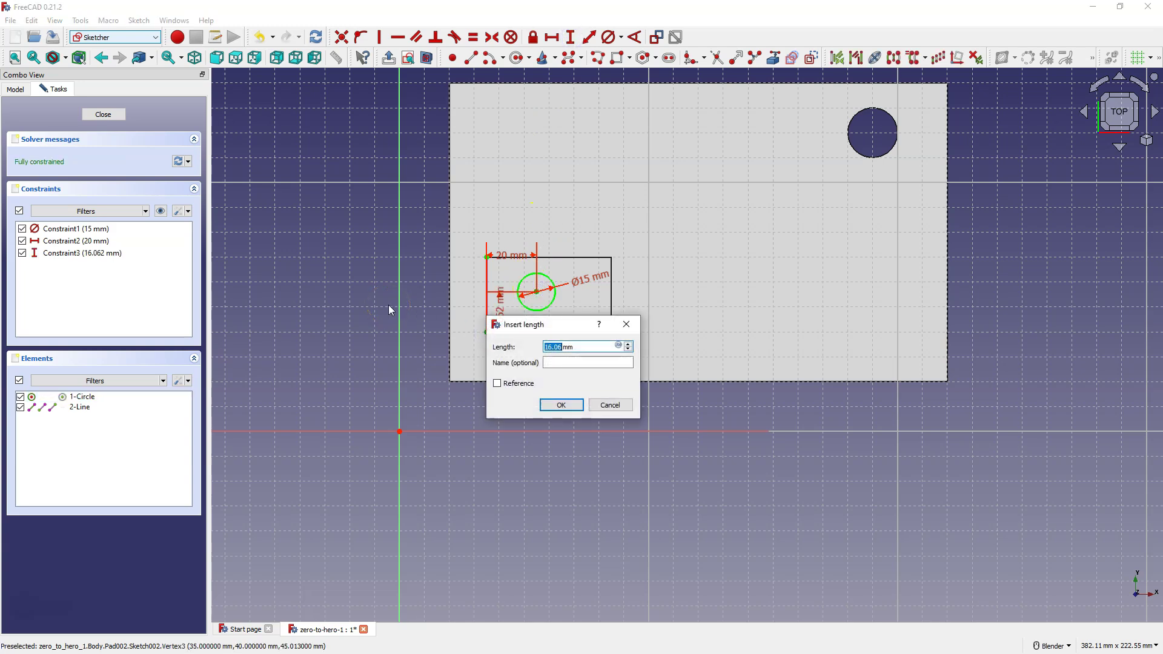
{"action": "type", "text": "10"}
{"action": "key", "text": "Return"}
{"action": "left_click", "coordinate": [566, 217]}
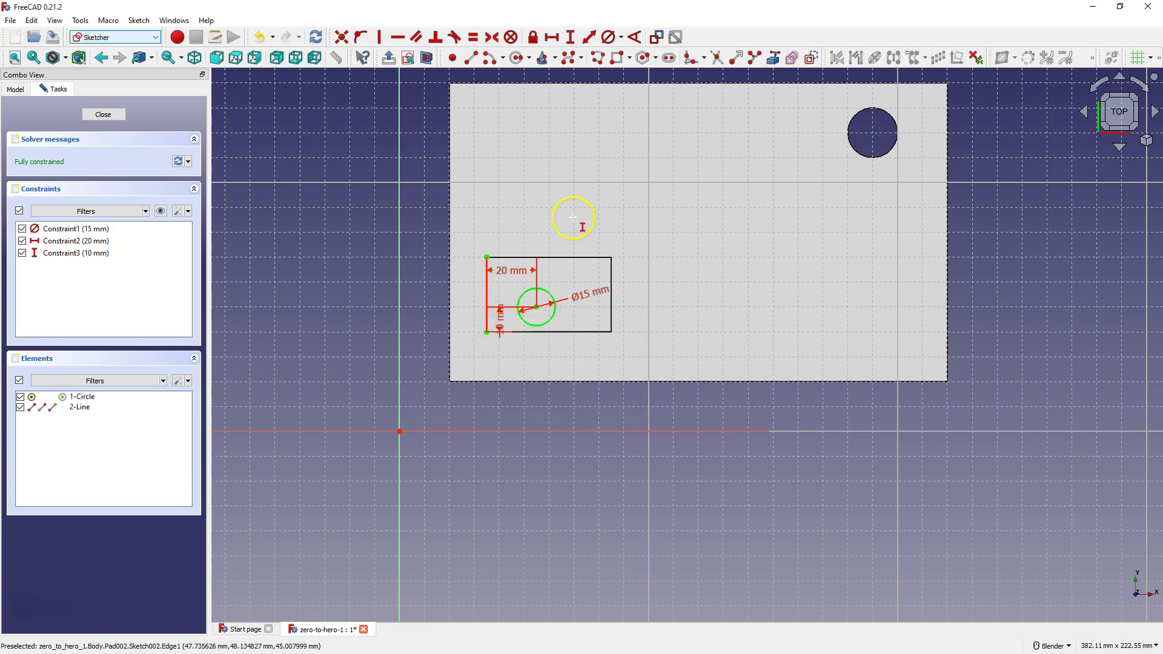
{"action": "left_click", "coordinate": [102, 116]}
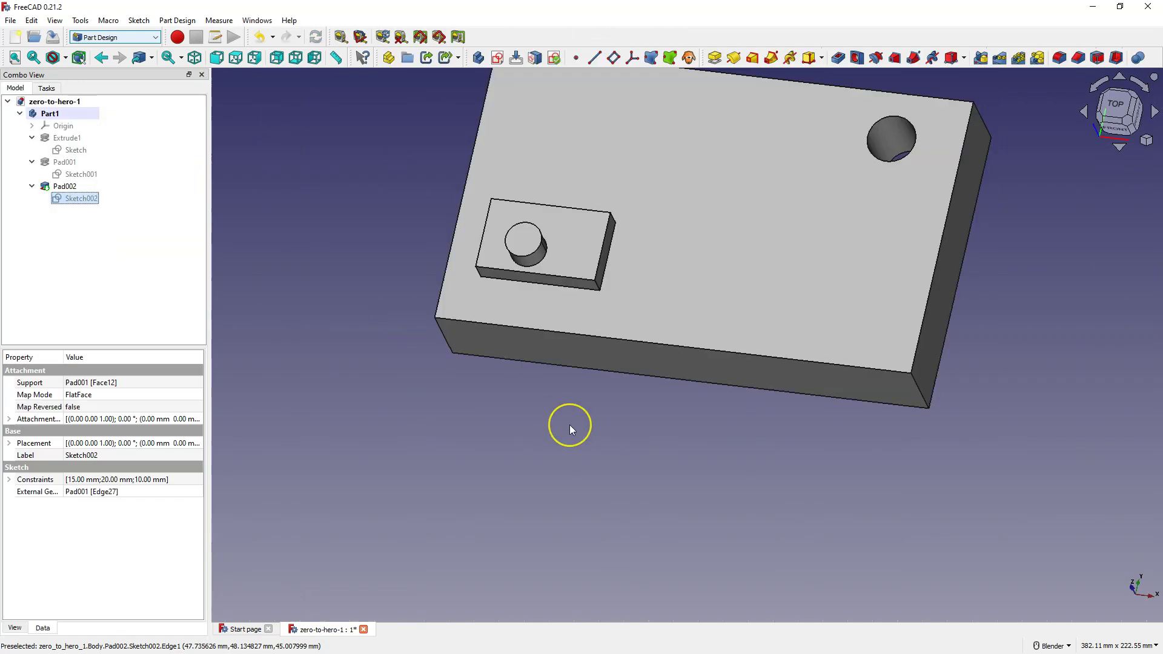